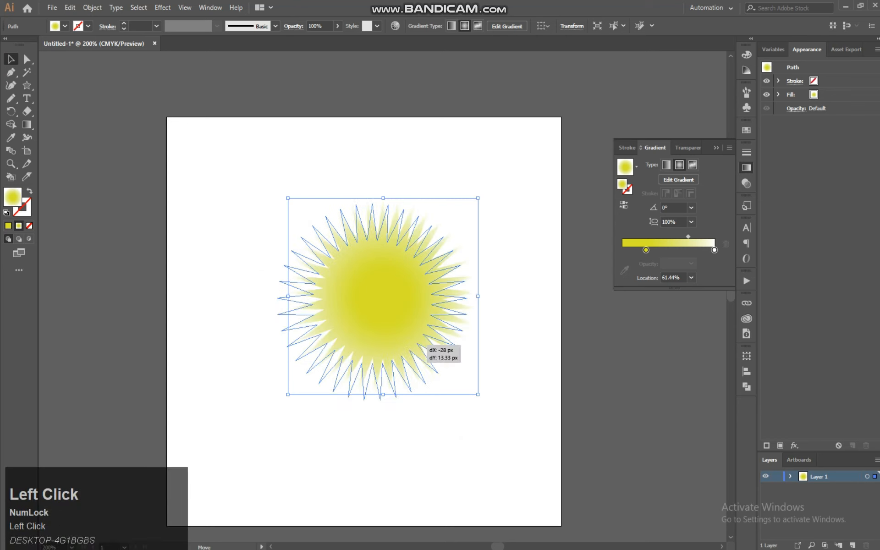
Paste a copy of the gradient starburst in front of the original and scale it down to a tiny star at the center.
click(93, 8)
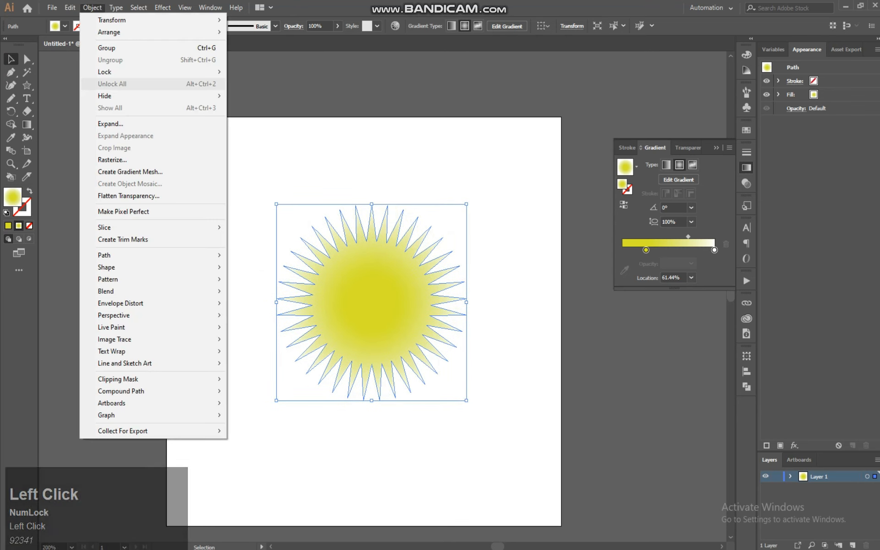
click(162, 8)
mouse_move(70, 7)
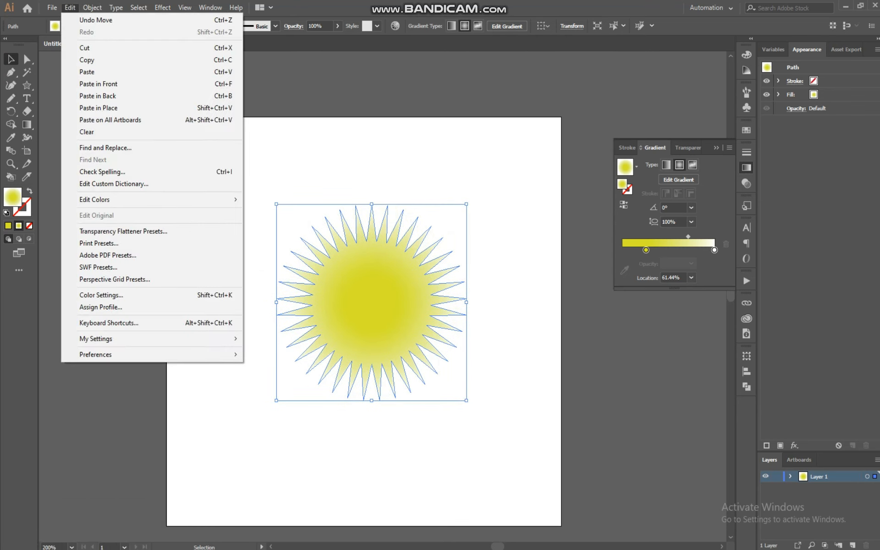
click(87, 59)
click(70, 7)
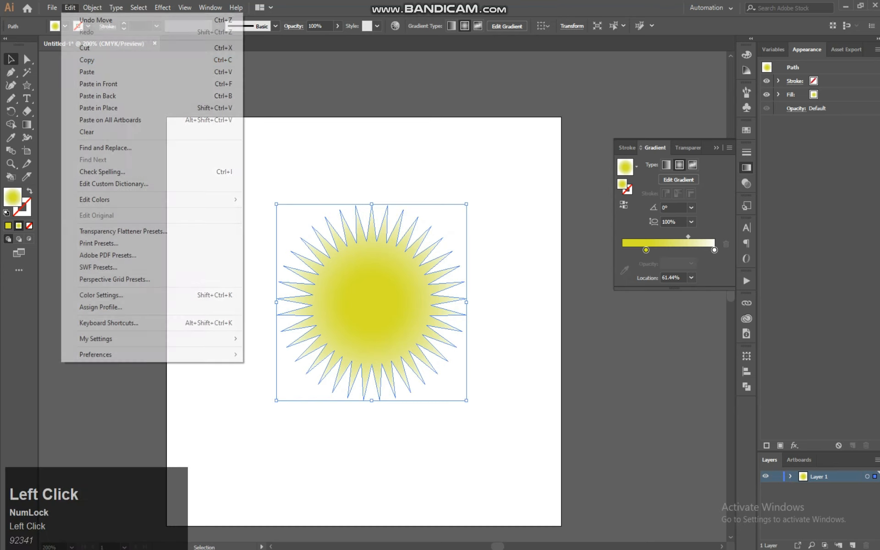
click(98, 84)
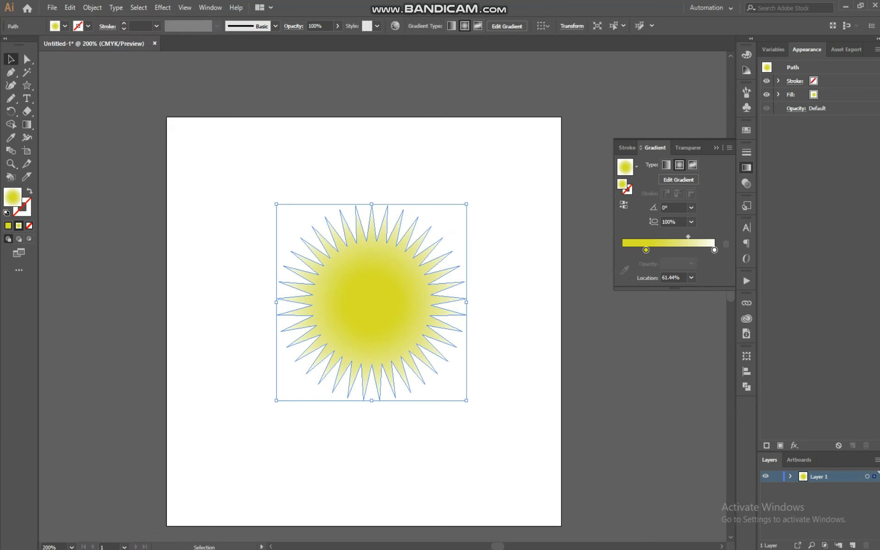
drag(467, 400, 379, 310)
Select both starbursts and set the blend options to Specified Steps with 100 steps.
drag(300, 191, 484, 448)
key(ctrl+equal)
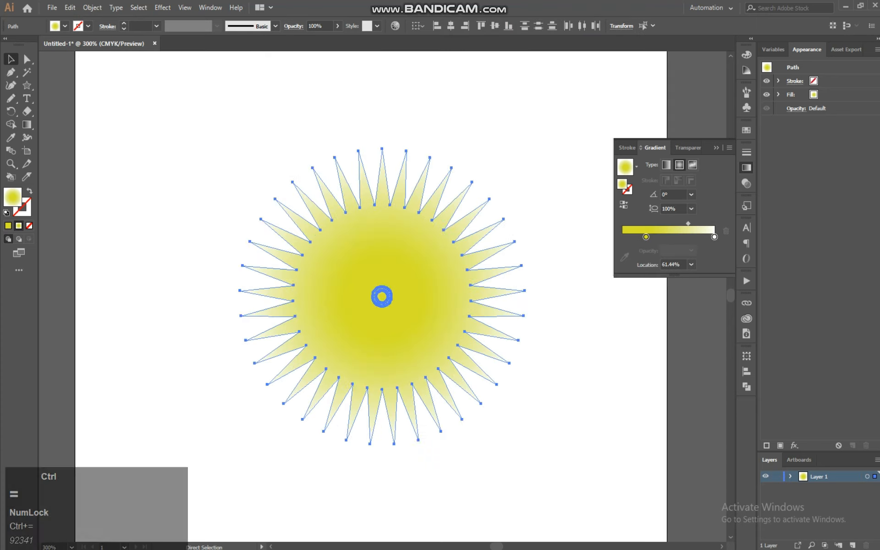
click(70, 8)
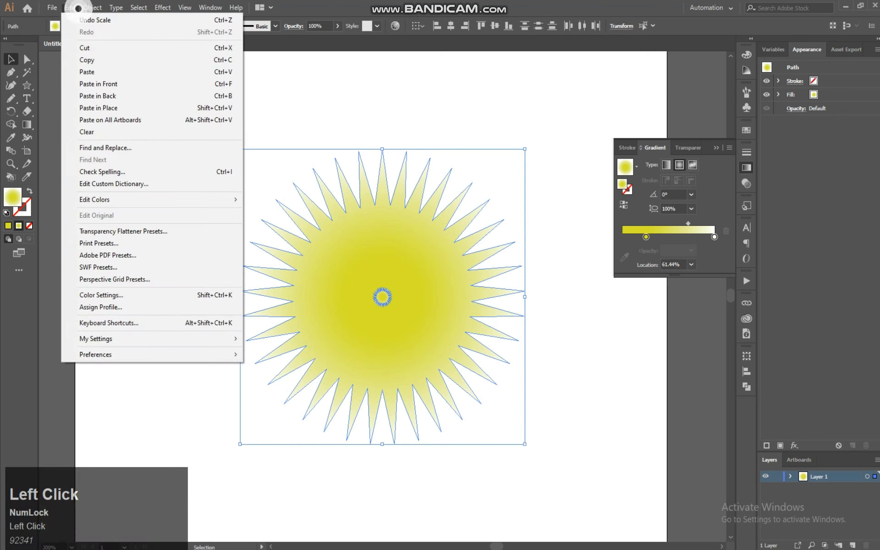
mouse_move(92, 7)
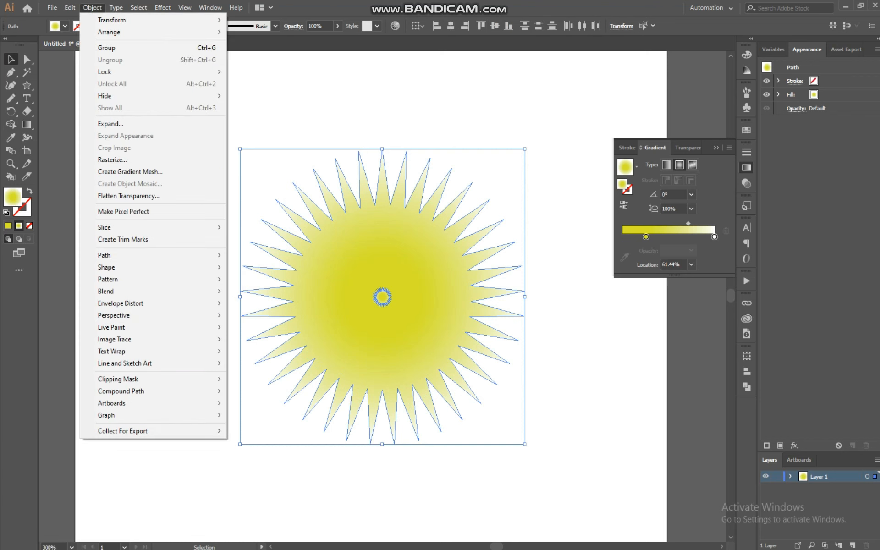
mouse_move(160, 291)
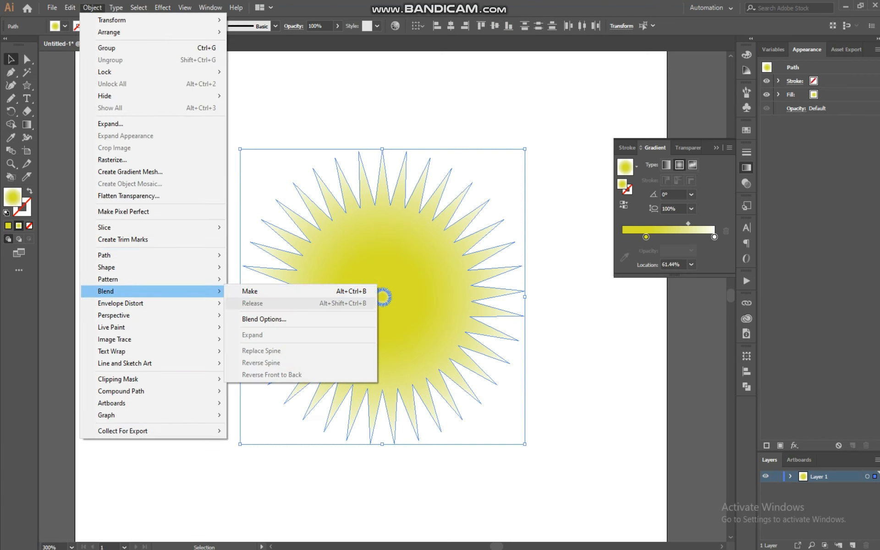
click(264, 319)
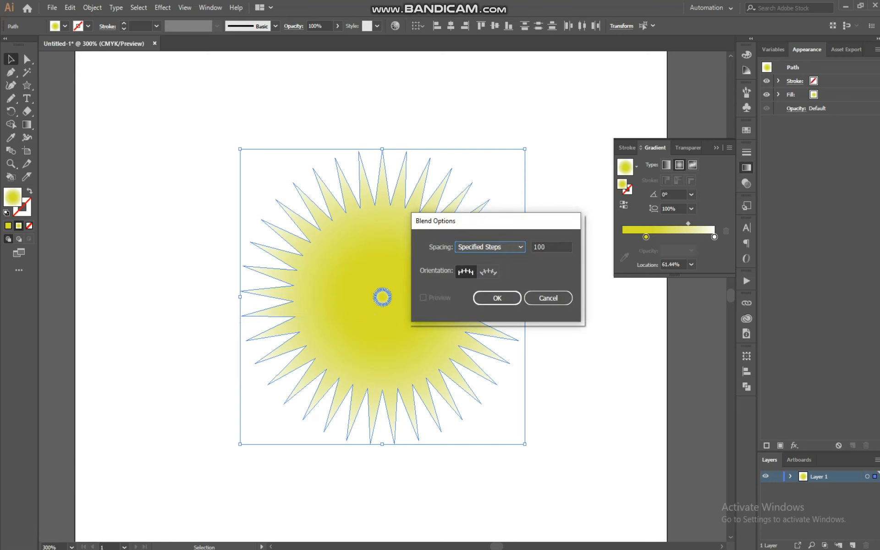
drag(548, 247, 533, 247)
click(485, 251)
click(493, 271)
click(497, 298)
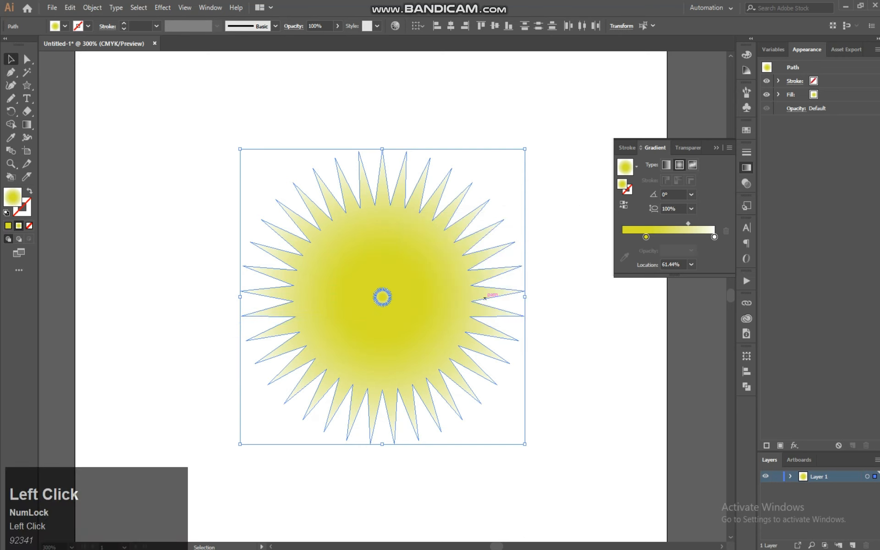
Make a blend between the large and the tiny starburst.
click(92, 7)
mouse_move(115, 291)
click(256, 291)
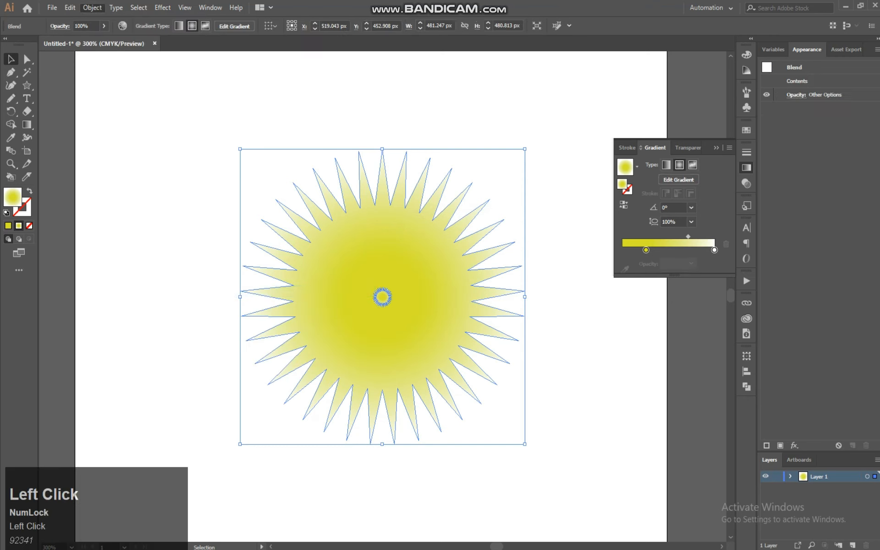
Apply a Pucker & Bloat effect of about -19% to the starburst blend.
drag(573, 158, 215, 452)
click(162, 7)
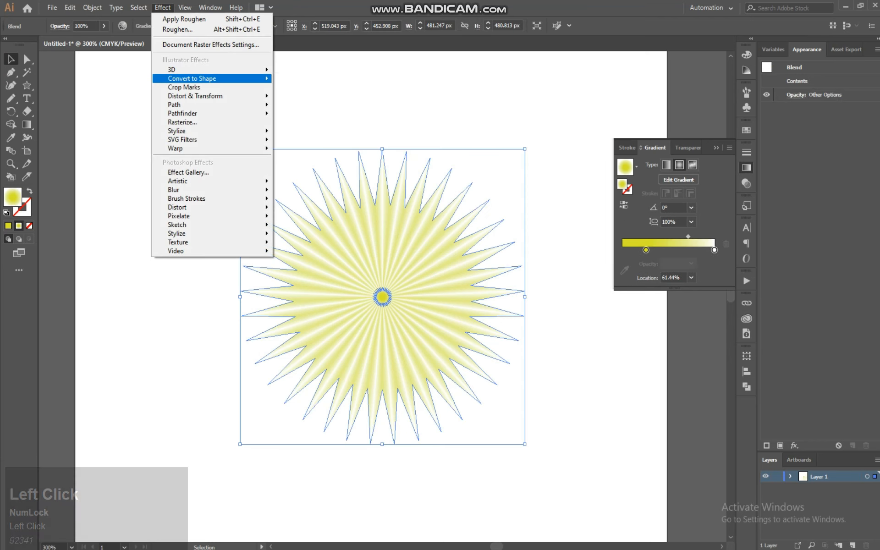
mouse_move(201, 78)
mouse_move(188, 95)
click(303, 110)
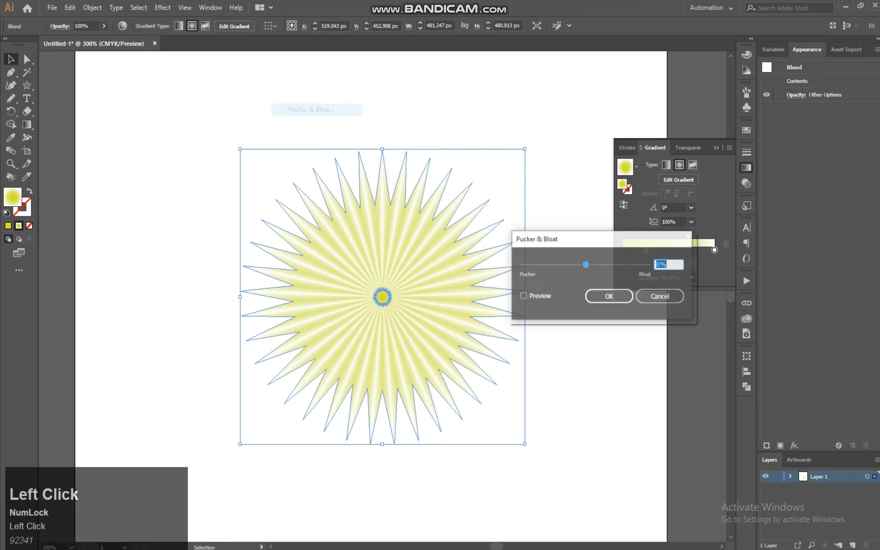
click(523, 296)
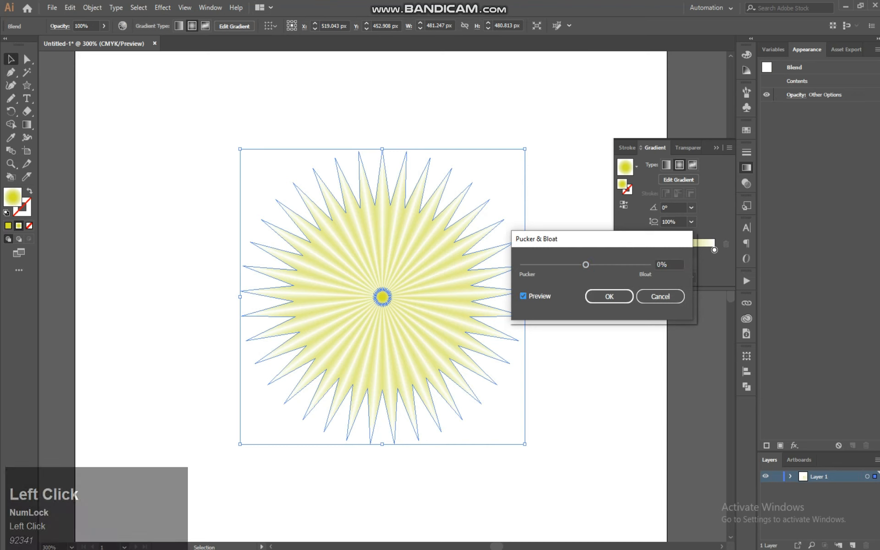
click(667, 265)
text(-15)
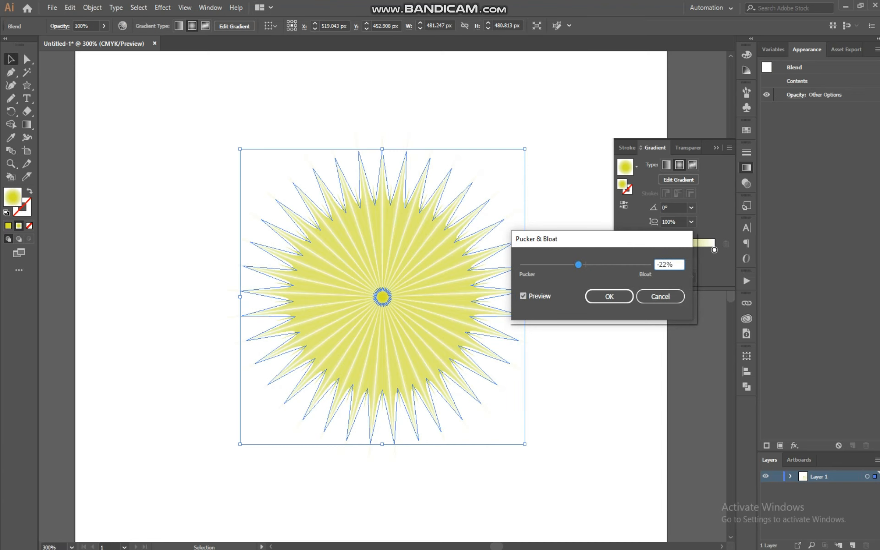
double_click(665, 265)
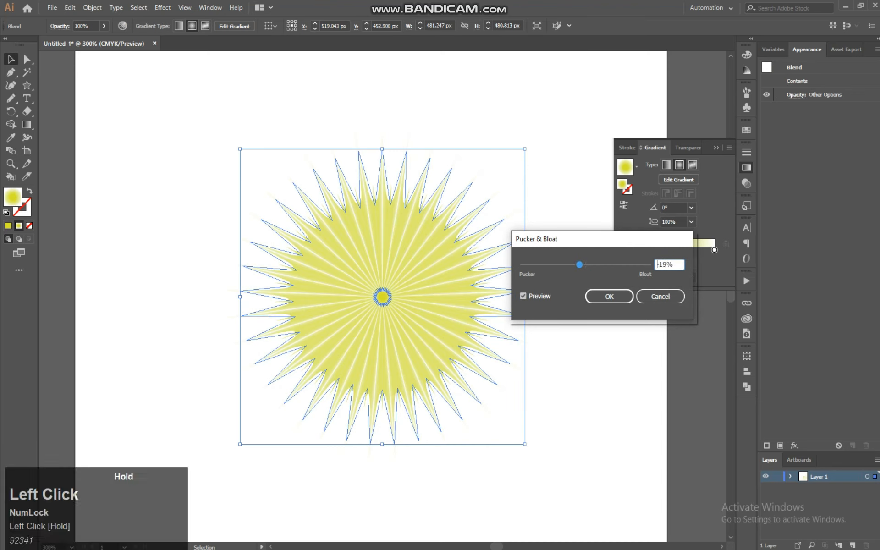
click(609, 296)
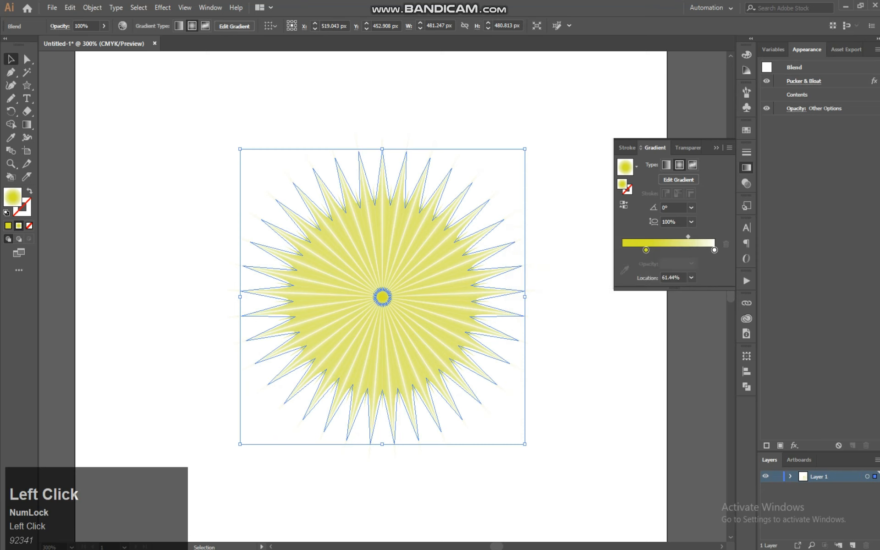
Apply a second Pucker & Bloat effect of about -23% to the blend as a new effect instance.
drag(554, 132, 202, 433)
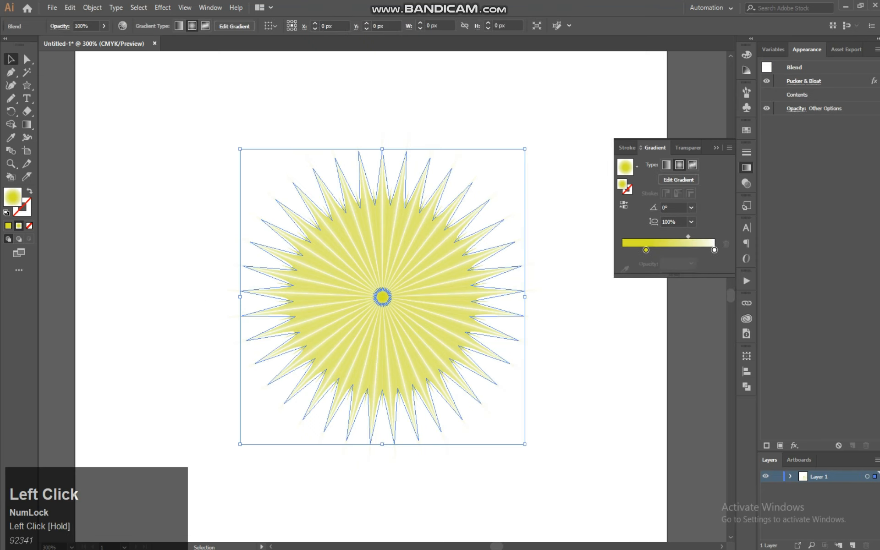
click(162, 8)
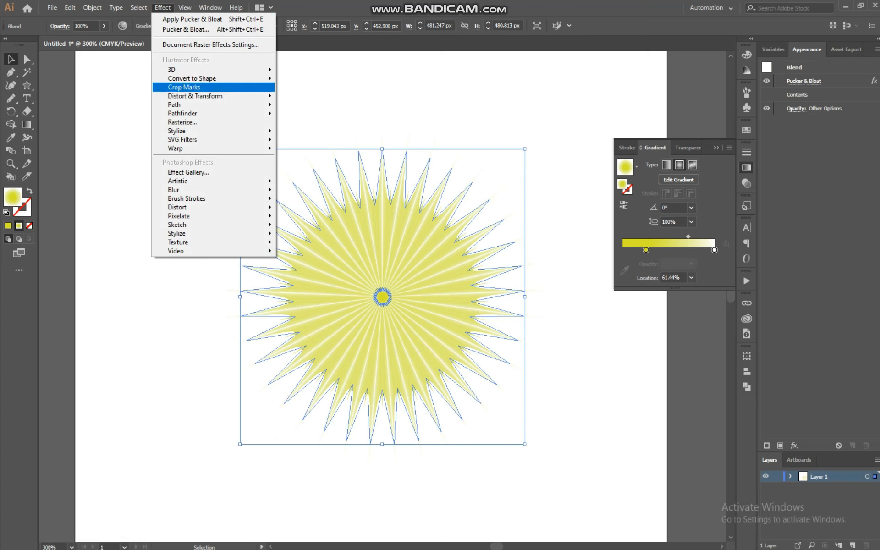
mouse_move(197, 96)
click(315, 110)
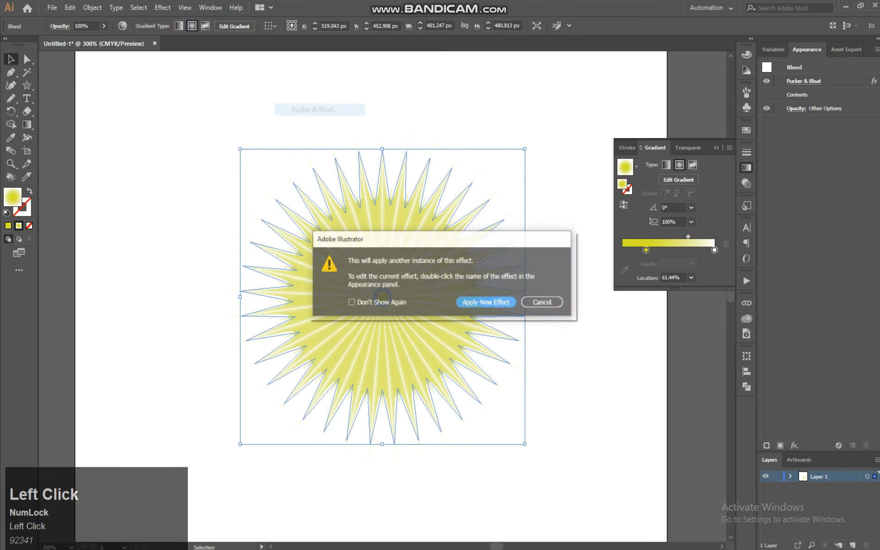
click(486, 302)
click(523, 296)
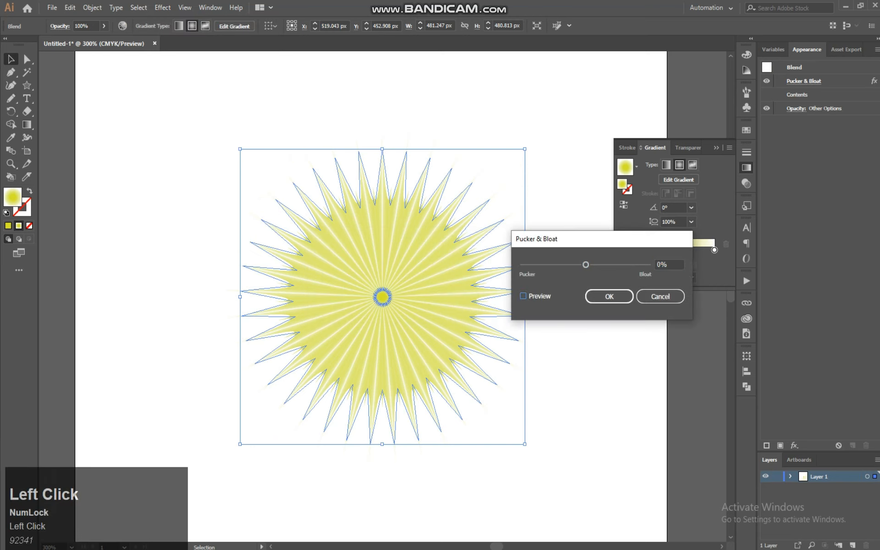
drag(585, 265, 581, 265)
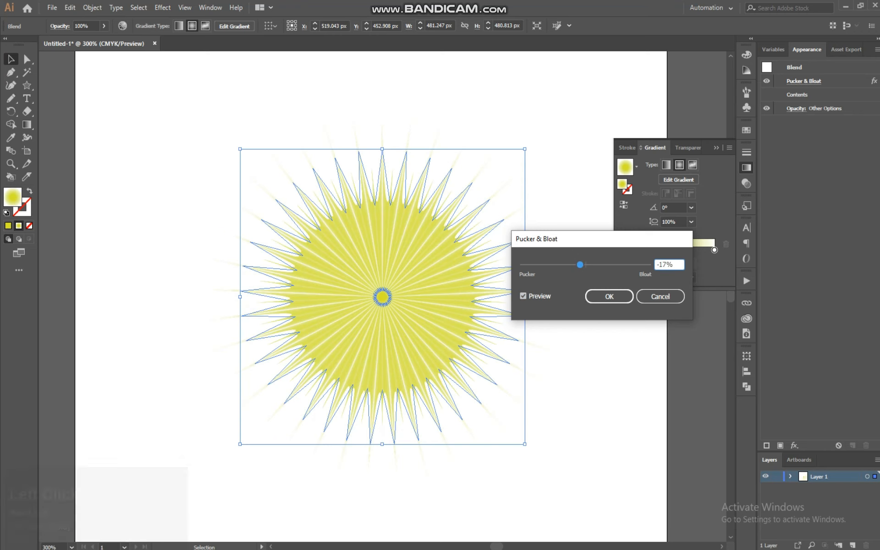
click(657, 265)
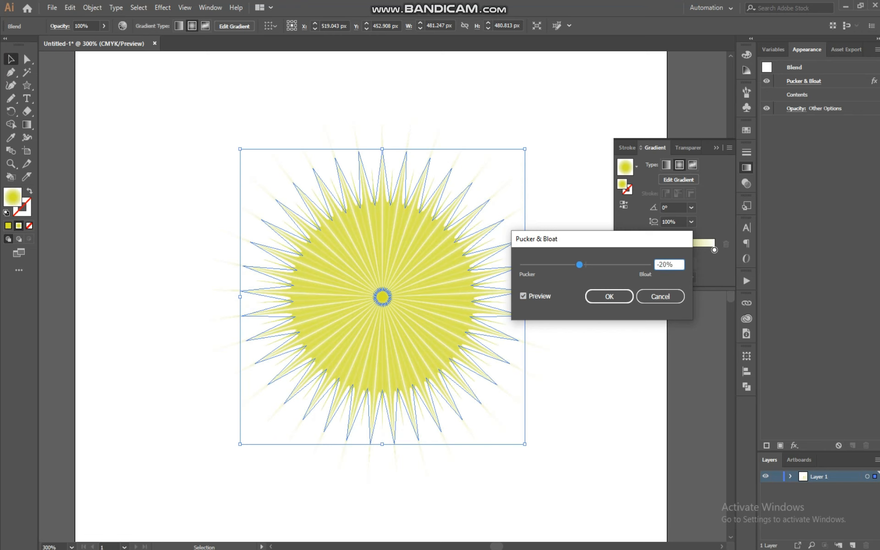
drag(580, 264, 576, 264)
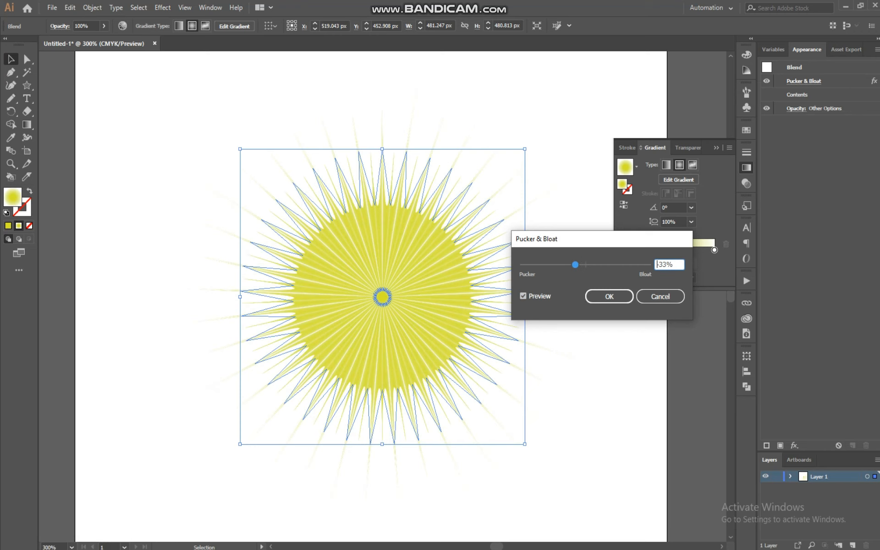
drag(575, 265, 581, 265)
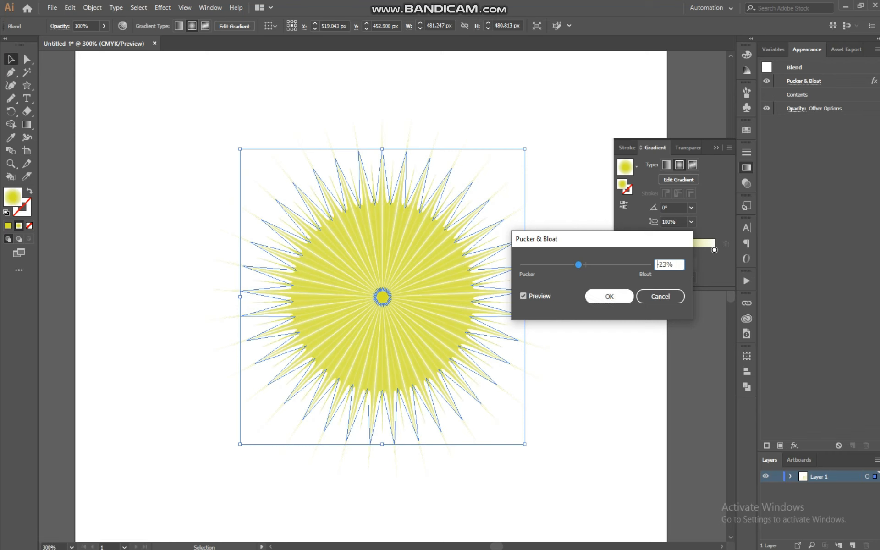
click(609, 296)
Start a Roughen effect on the blend with preview on, smooth points, 11% relative size and 0/in detail.
click(564, 130)
drag(565, 130, 144, 424)
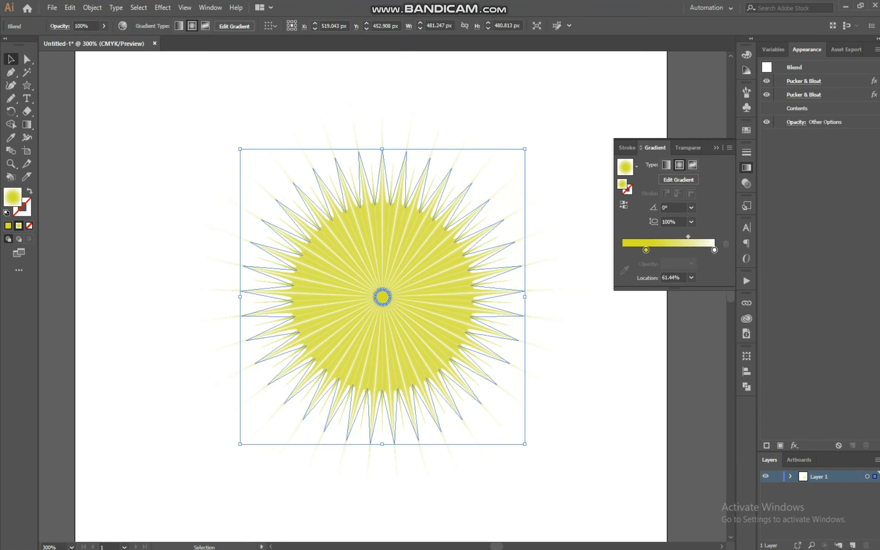
click(163, 7)
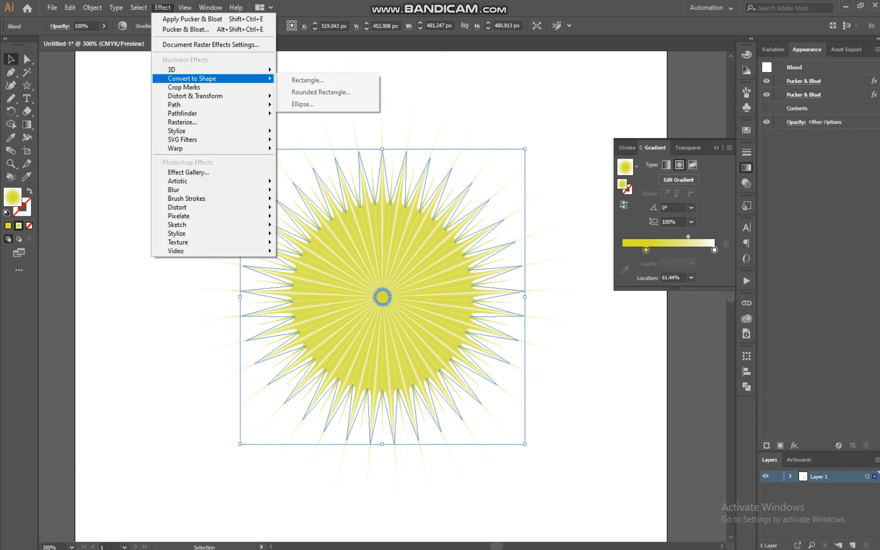
mouse_move(206, 96)
click(306, 121)
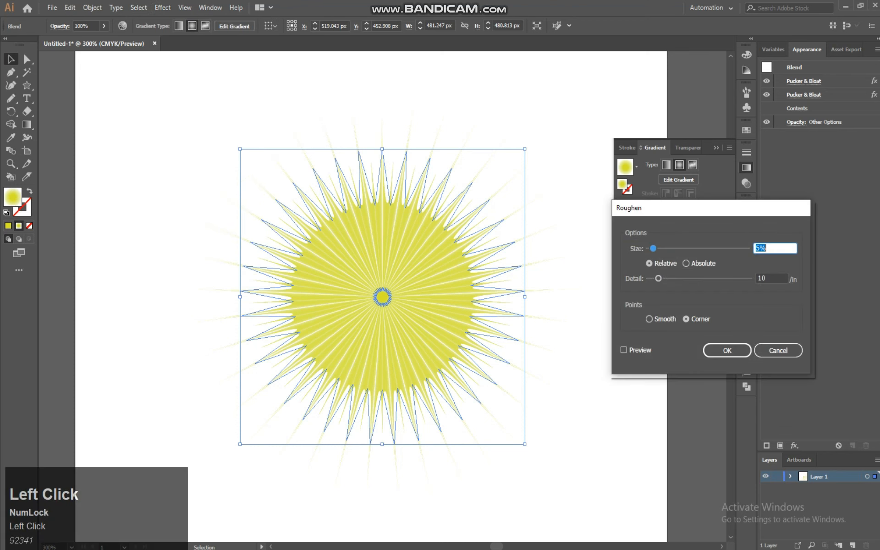
click(623, 349)
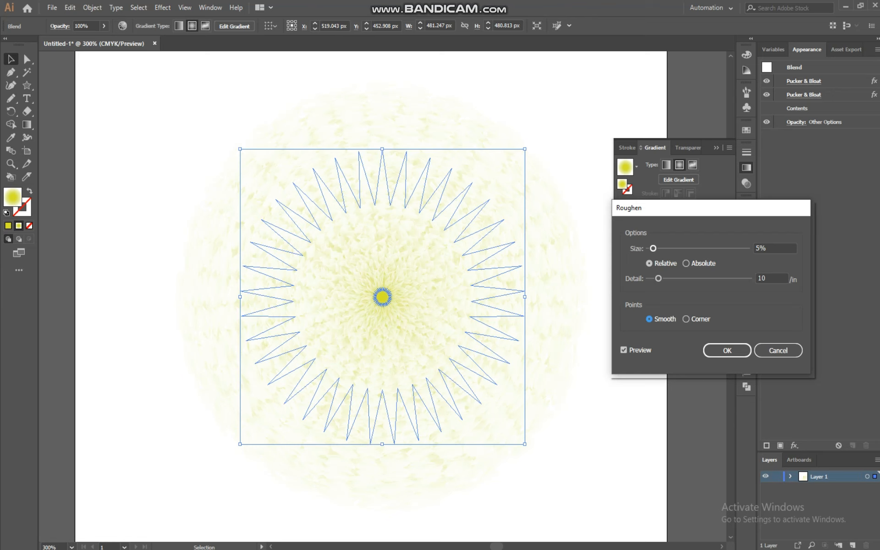
drag(653, 248, 660, 248)
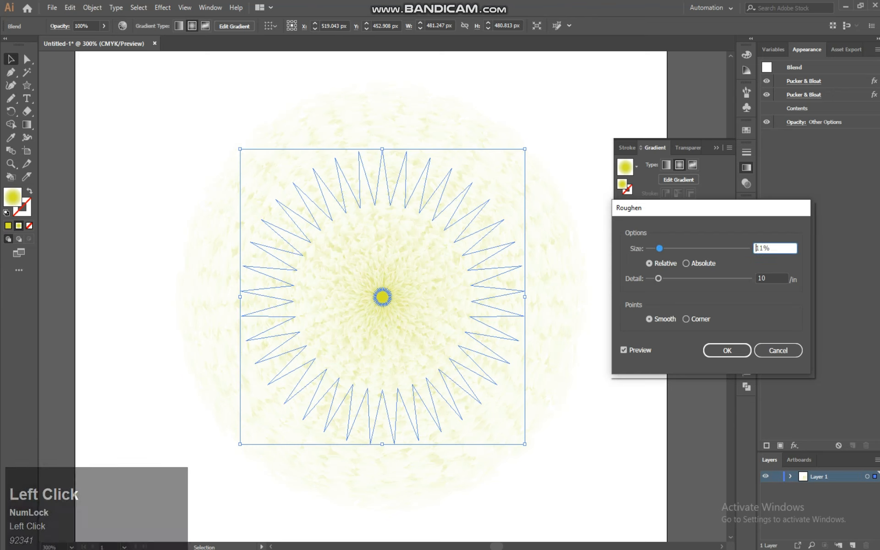
key(Tab)
text(9)
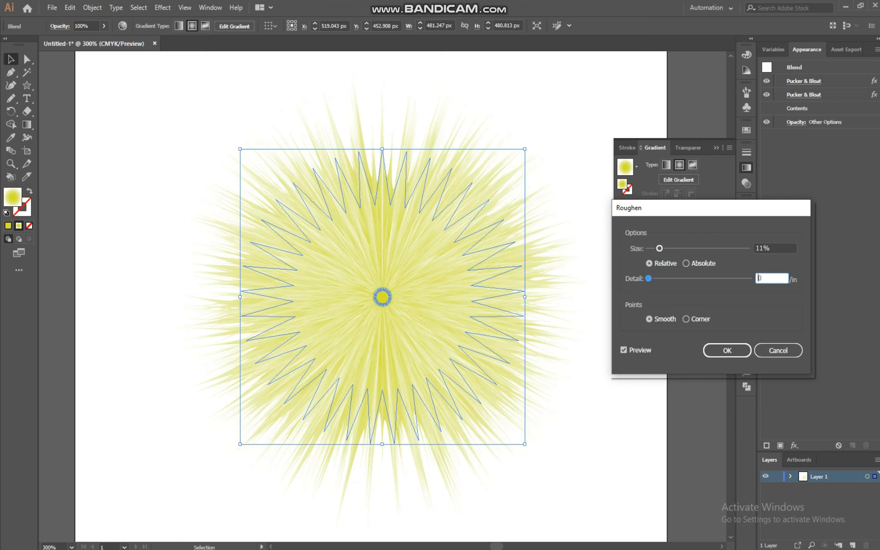
Increase the Roughen size to 20% and apply the effect.
click(666, 248)
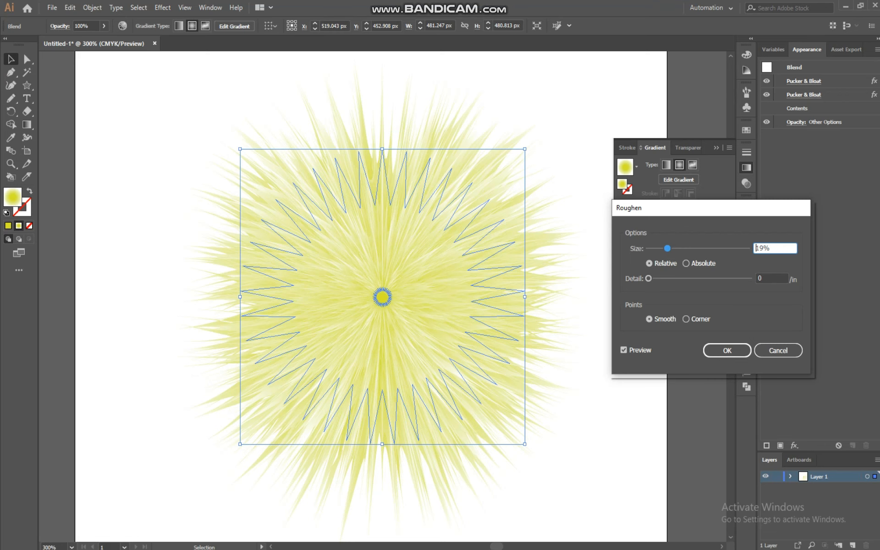
drag(755, 248, 771, 248)
drag(675, 248, 669, 248)
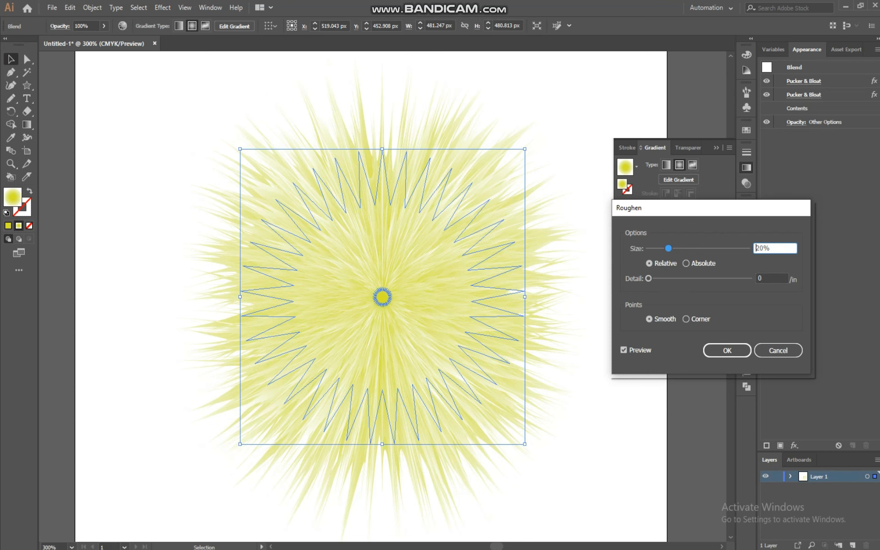
click(712, 348)
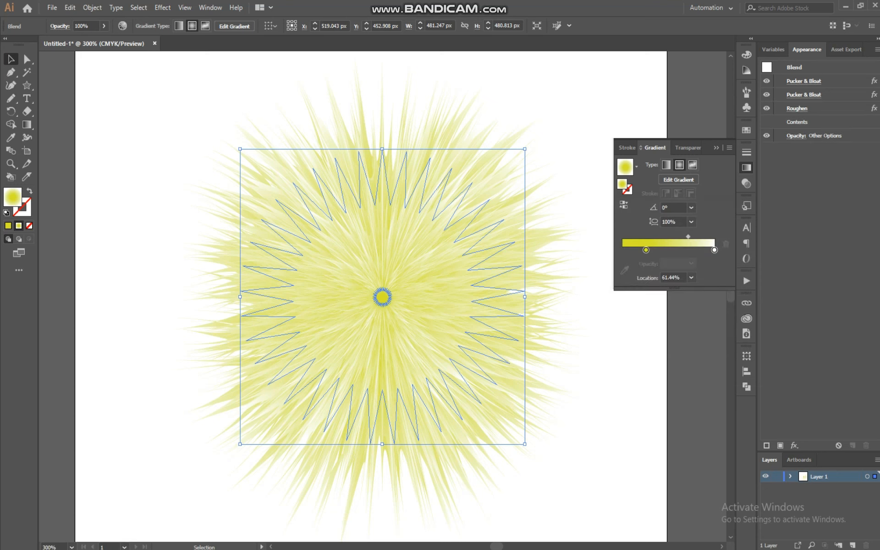
click(26, 59)
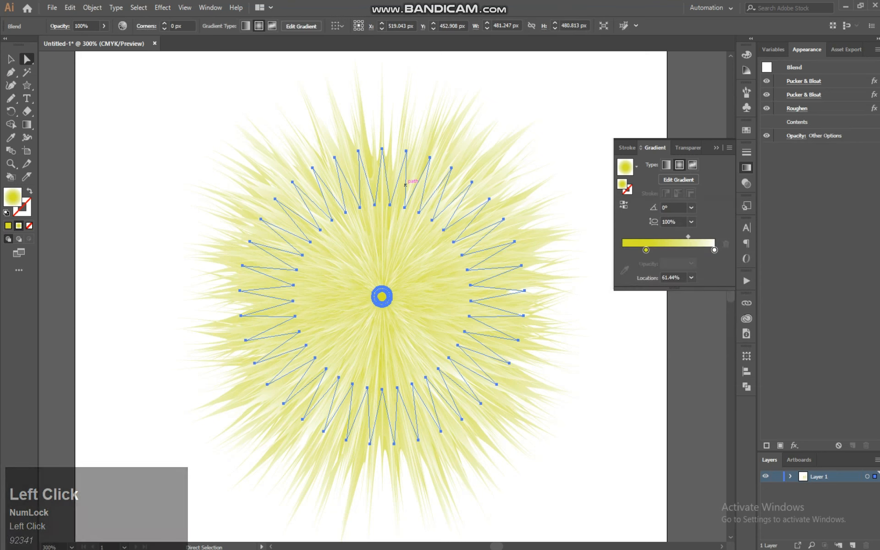
key(ctrl+=)
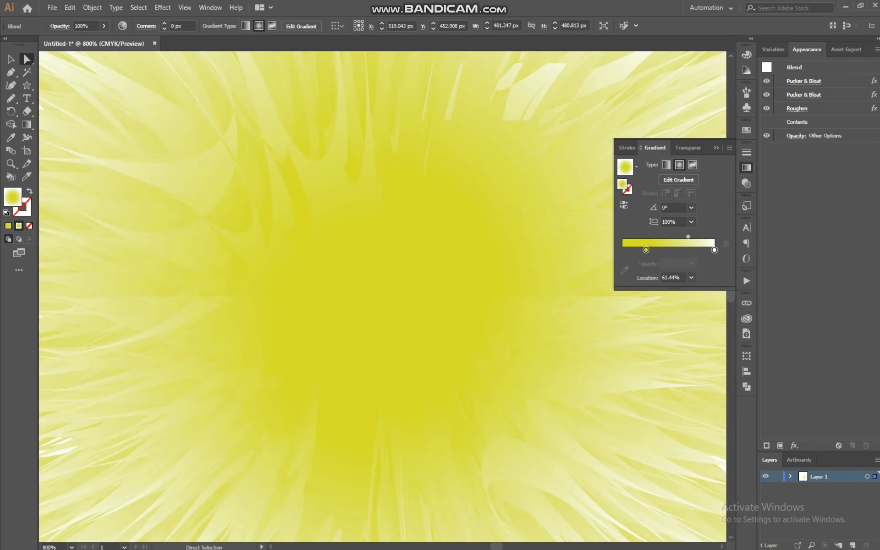
drag(385, 300, 397, 434)
drag(410, 142, 417, 260)
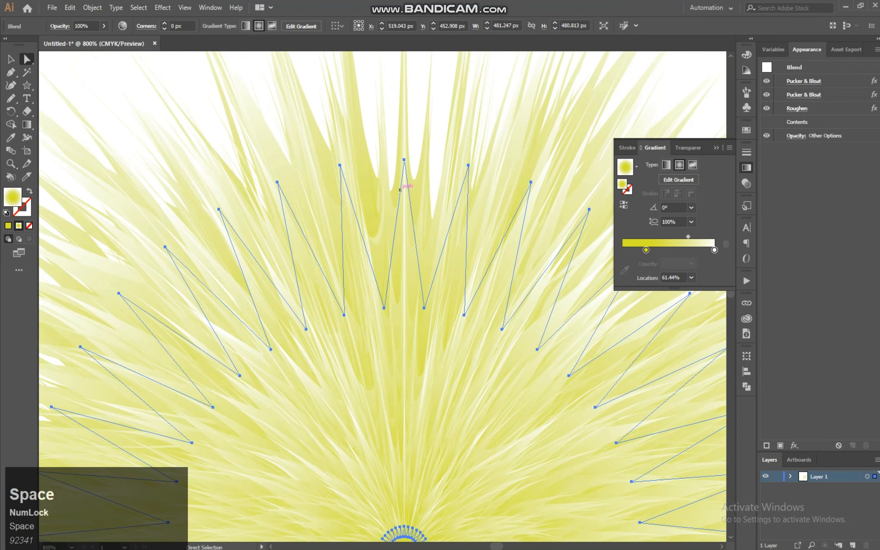
click(404, 160)
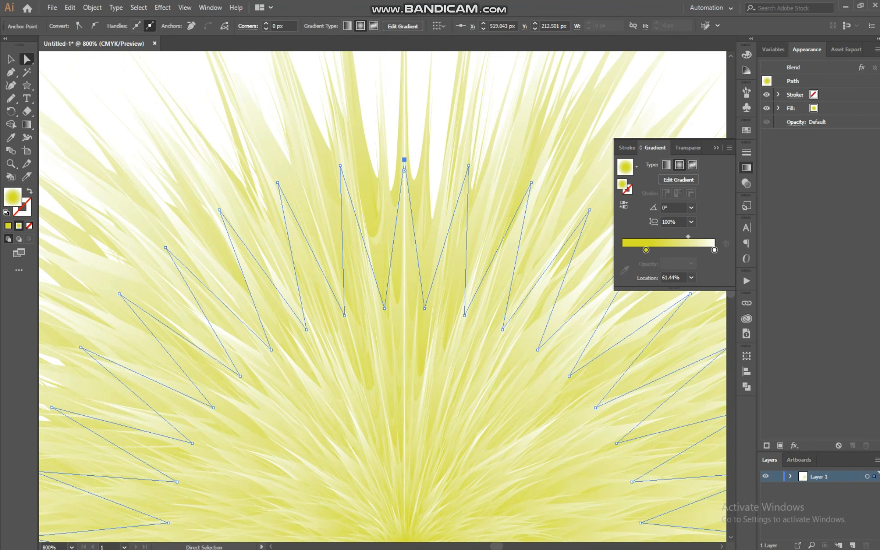
click(11, 59)
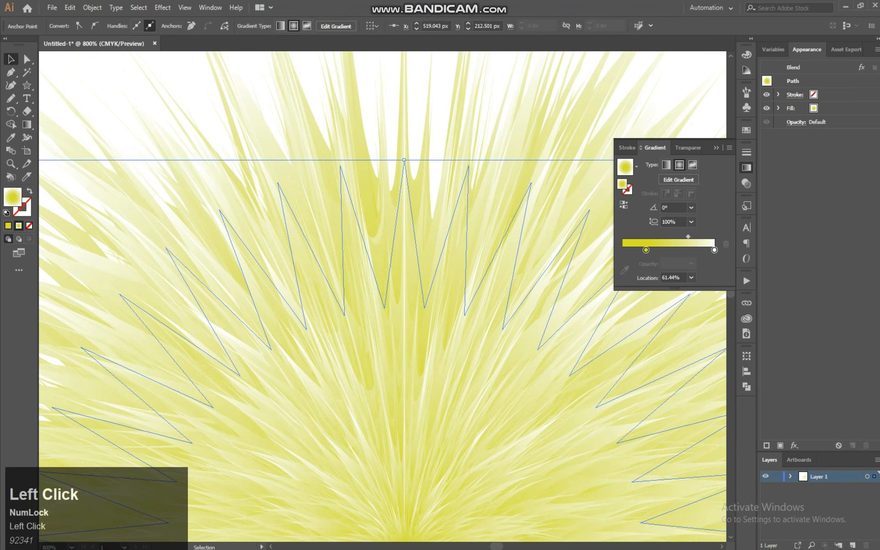
click(26, 59)
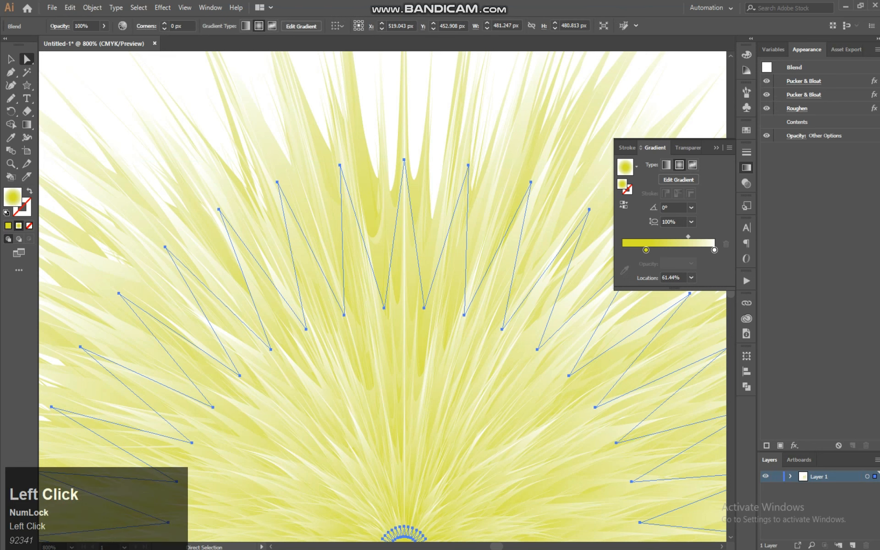
click(404, 160)
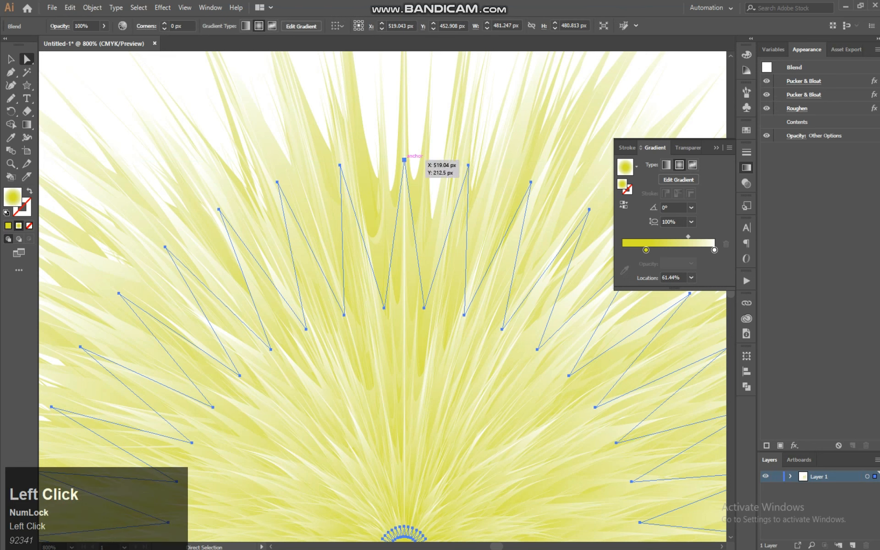
key(ctrl)
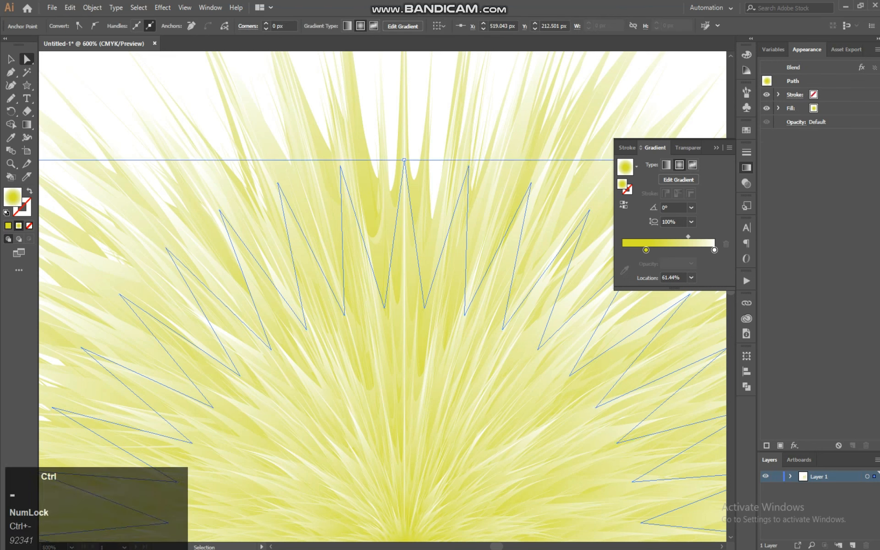
key(ctrl+minus)
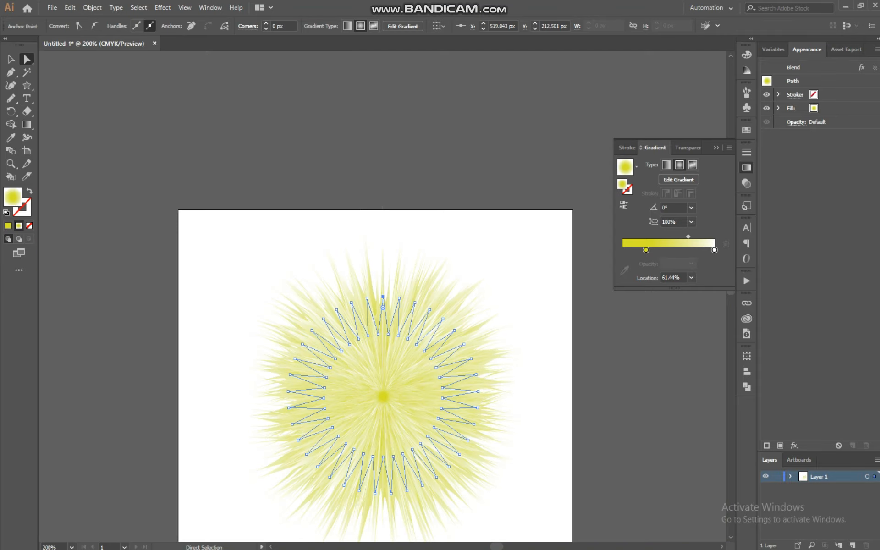
drag(227, 212, 229, 214)
drag(431, 435, 524, 513)
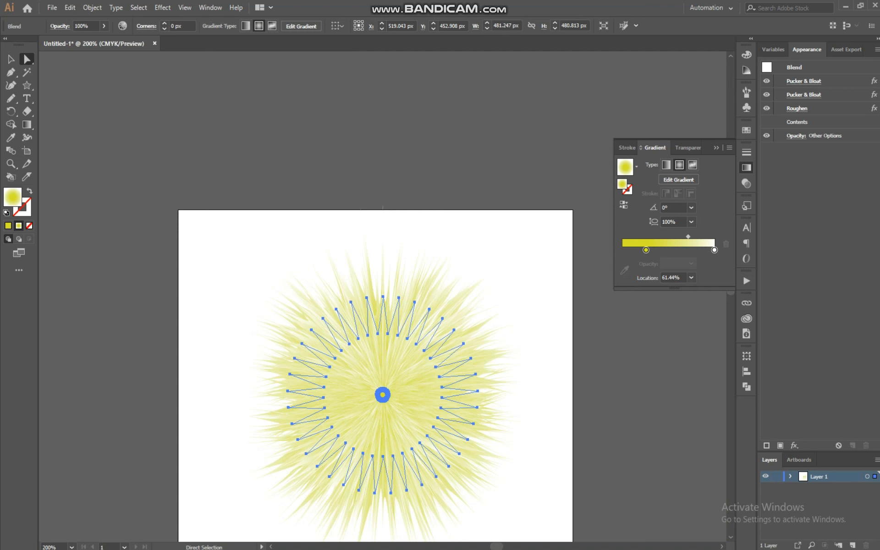
Try to round the topmost spike of the outer starburst to a corner radius of about 3 px.
ctrl+click(384, 301)
key(ctrl+equal)
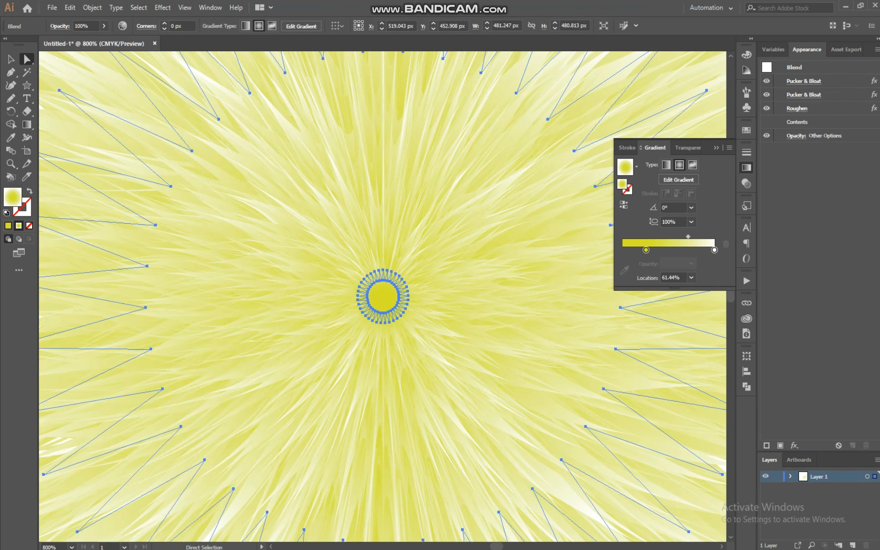
key(space)
drag(383, 197, 383, 412)
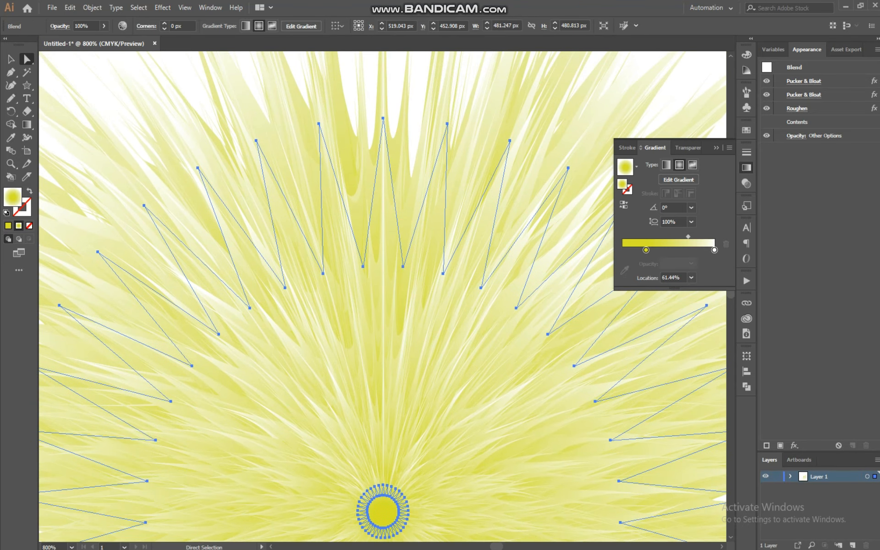
click(382, 134)
right_click(382, 134)
click(373, 155)
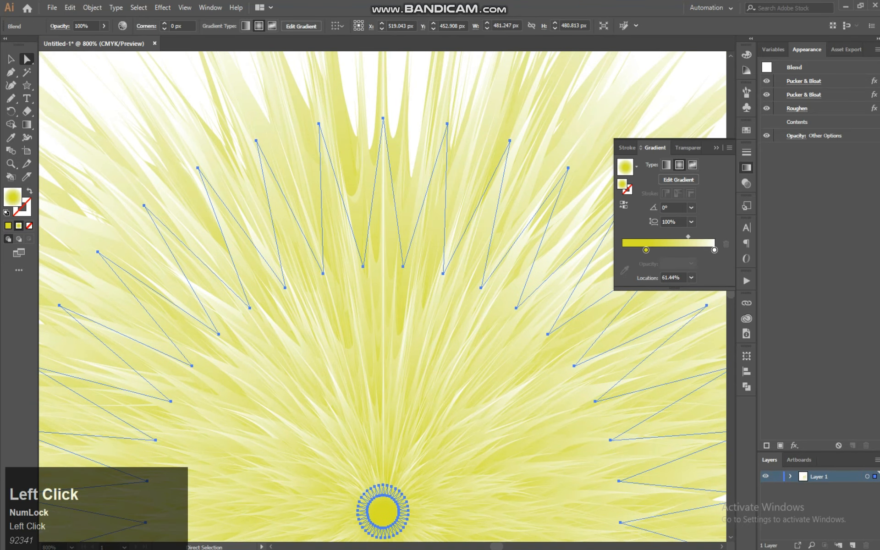
click(383, 119)
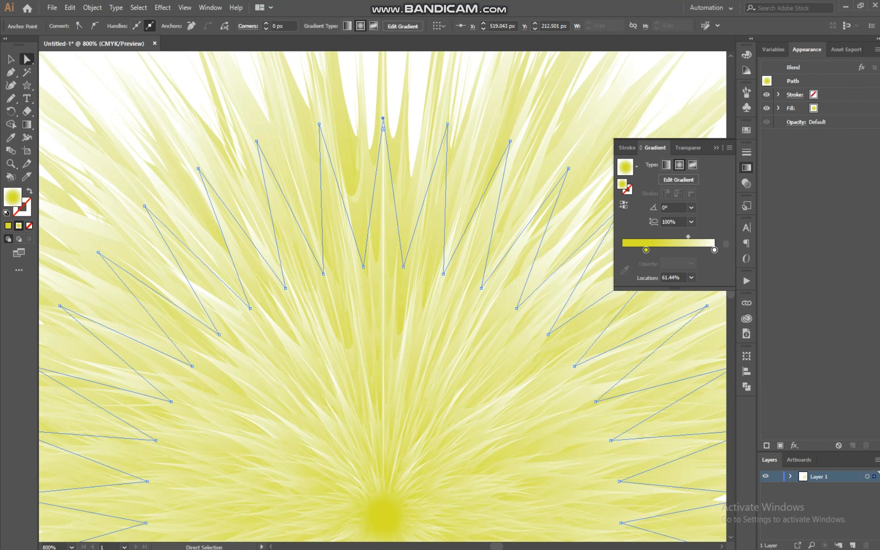
drag(383, 129, 383, 148)
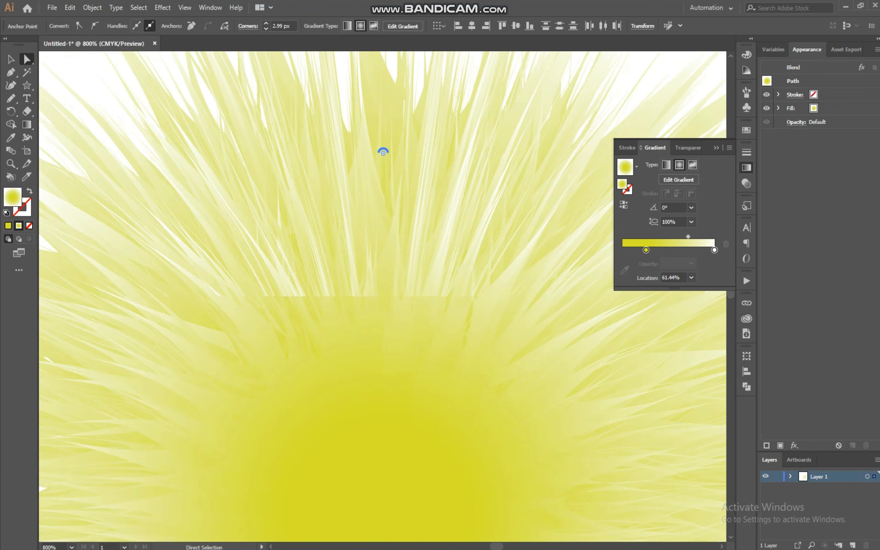
key(ctrl+z)
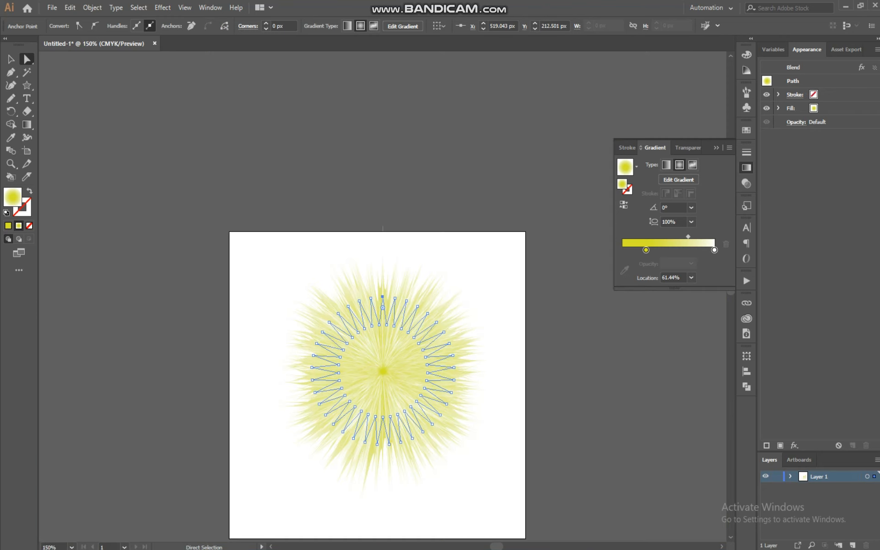
click(565, 330)
drag(384, 371, 371, 309)
click(11, 60)
click(321, 287)
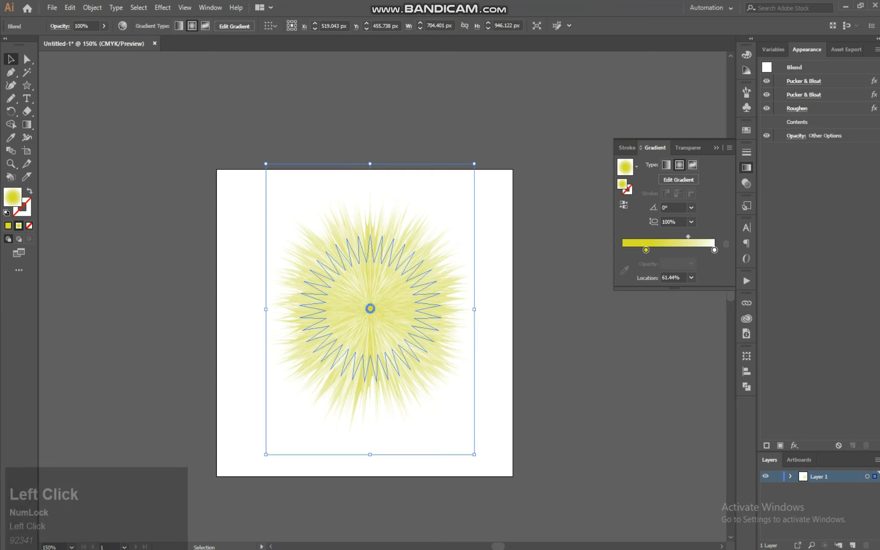
click(27, 60)
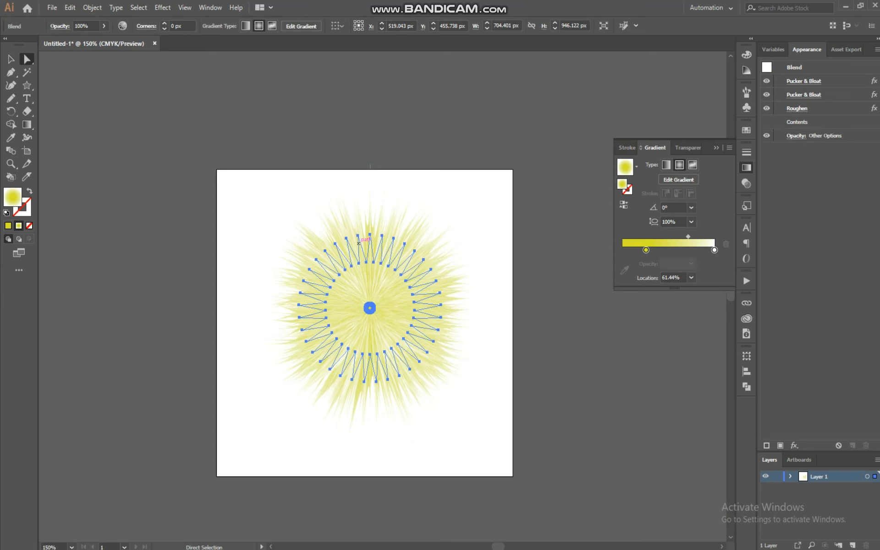
click(11, 59)
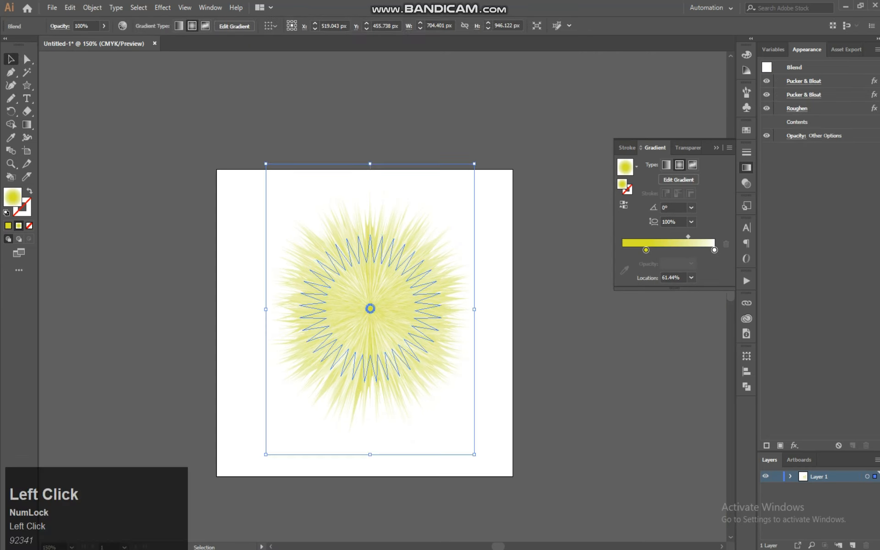
click(565, 330)
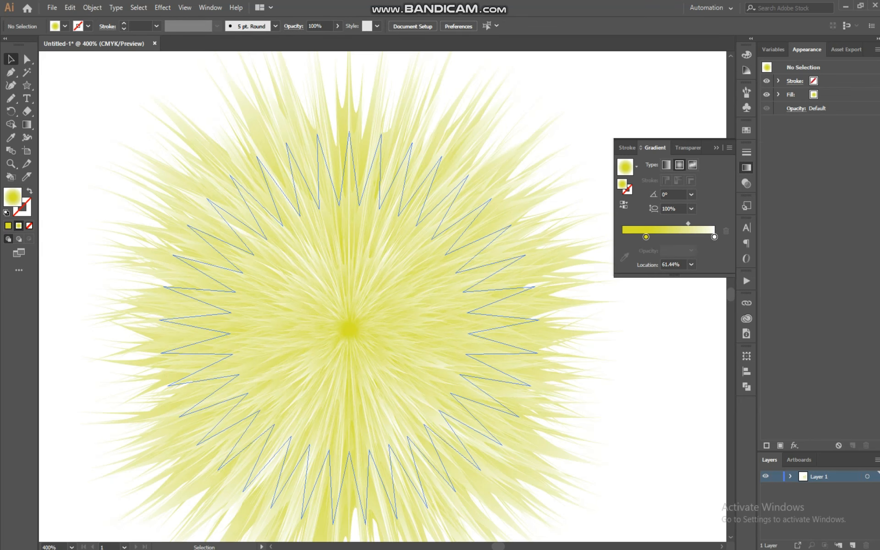
Round all the corners of the blend's outer starburst to a radius of about 6.66 px.
click(348, 328)
click(27, 59)
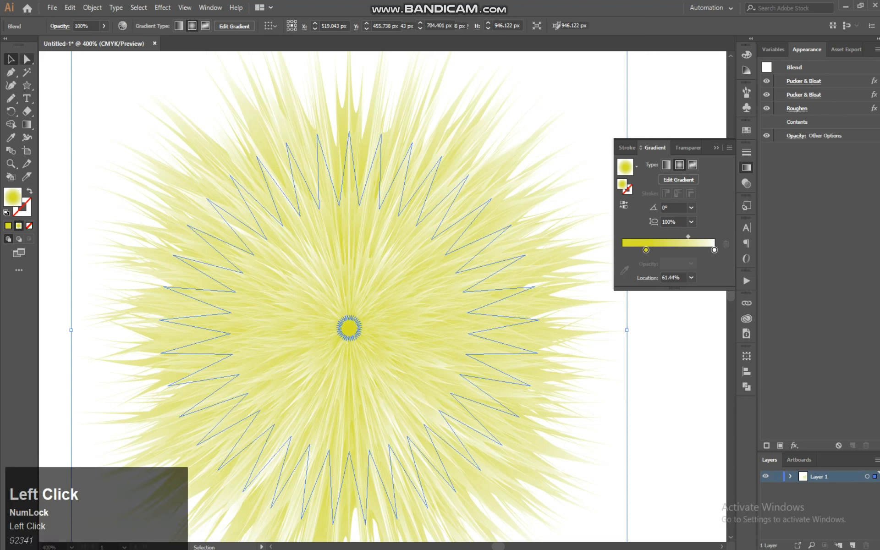
drag(90, 85, 629, 531)
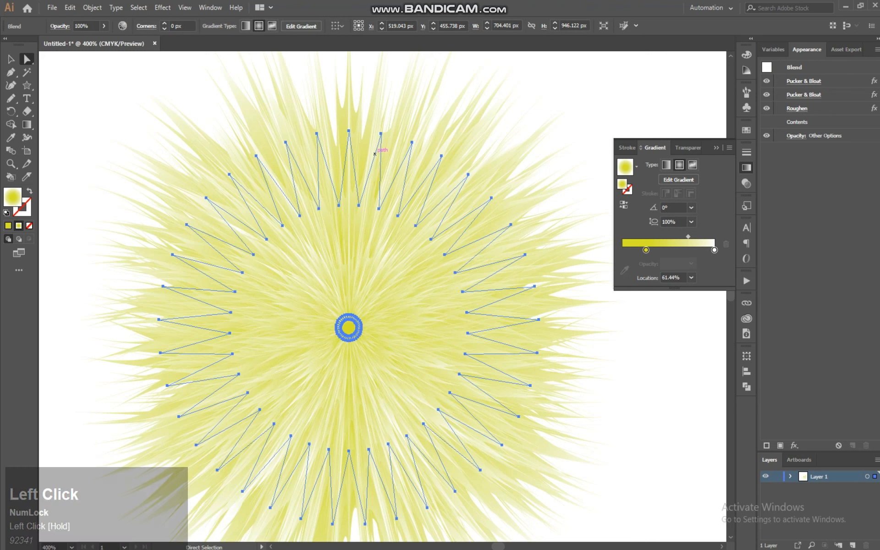
click(348, 131)
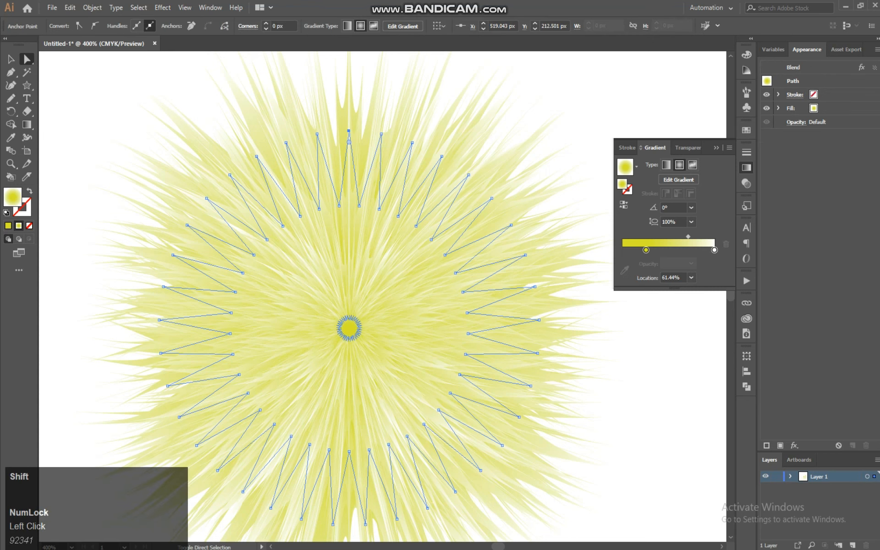
shift+click(317, 133)
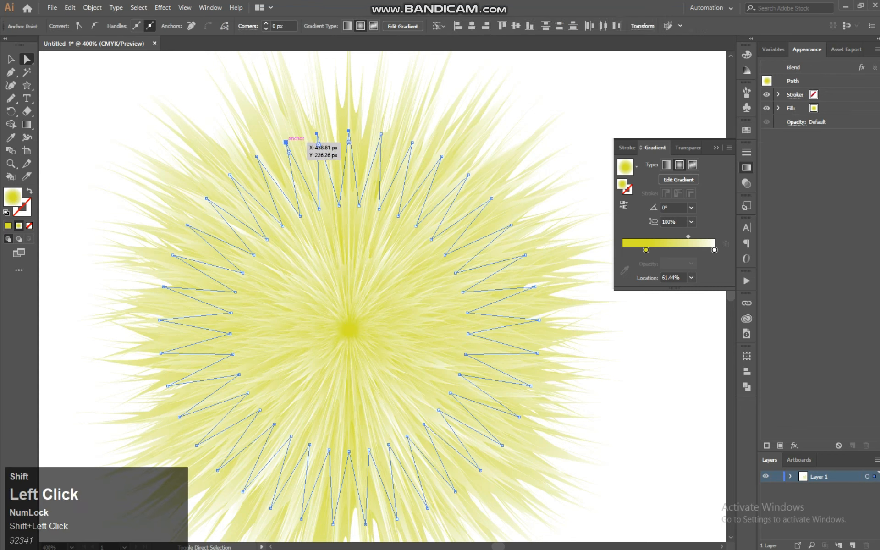
shift+click(286, 143)
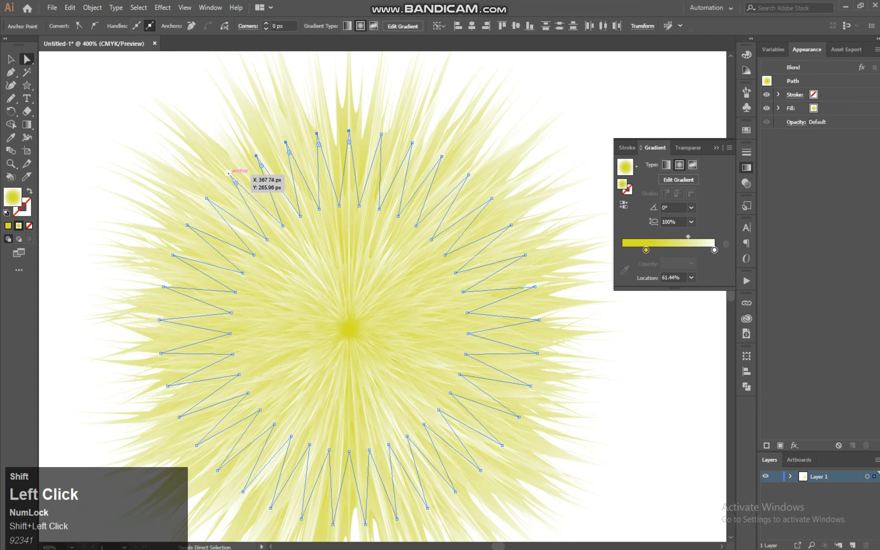
shift+click(206, 199)
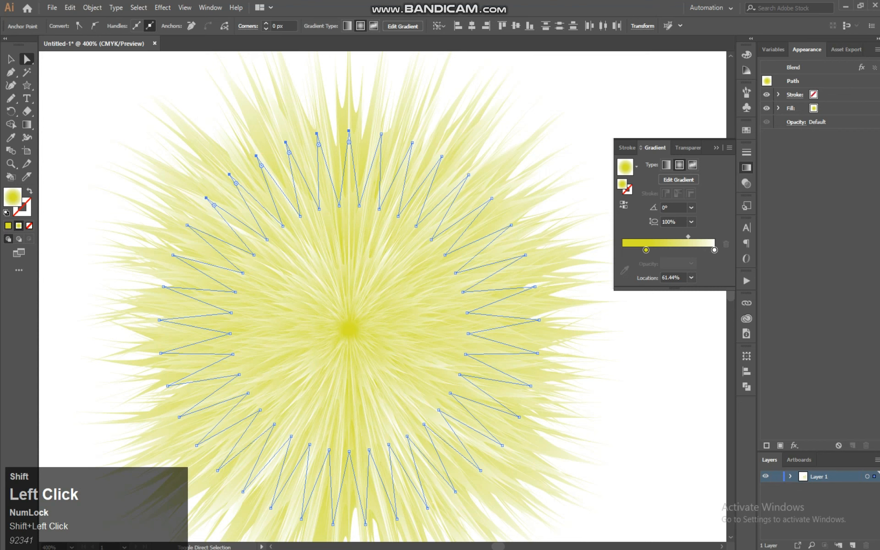
shift+click(187, 225)
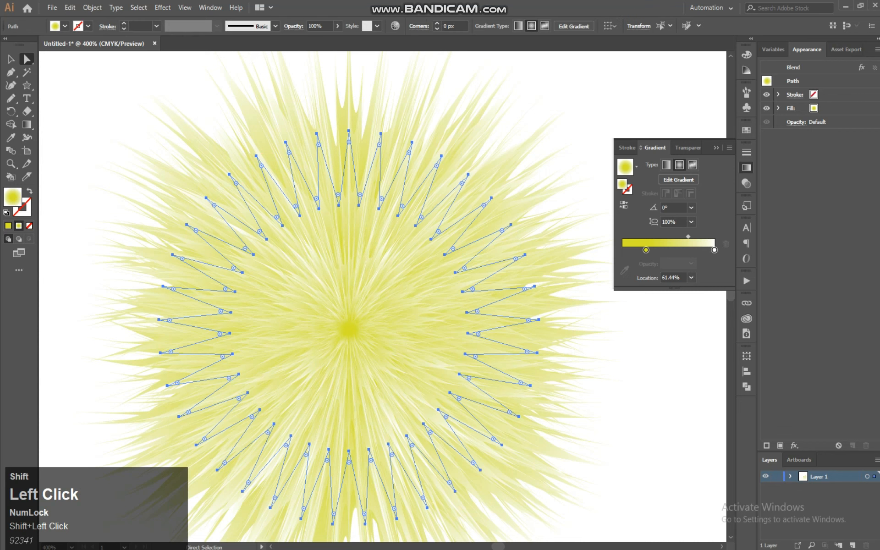
drag(347, 147, 349, 164)
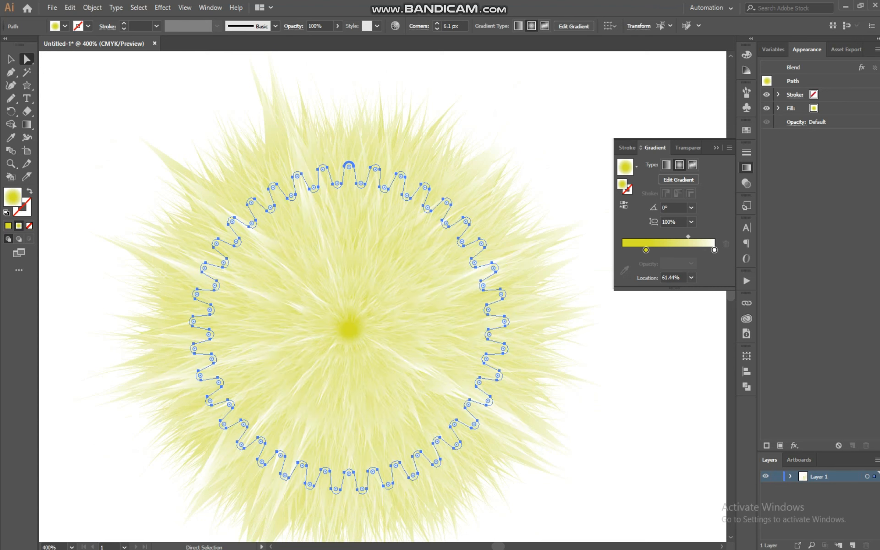
drag(349, 164, 348, 167)
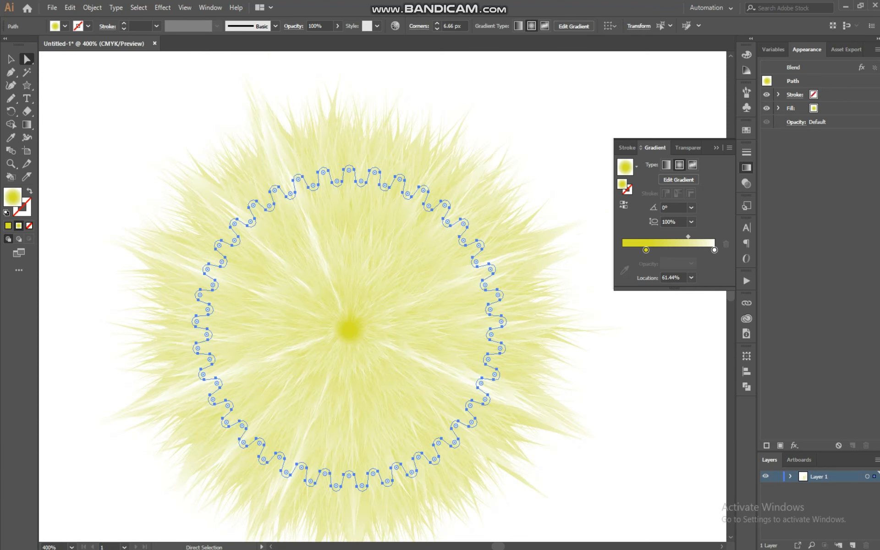
Scale the small starburst at the blend's center down proportionally to about 10.6 px wide and deselect it.
click(348, 328)
click(11, 59)
drag(358, 338, 356, 331)
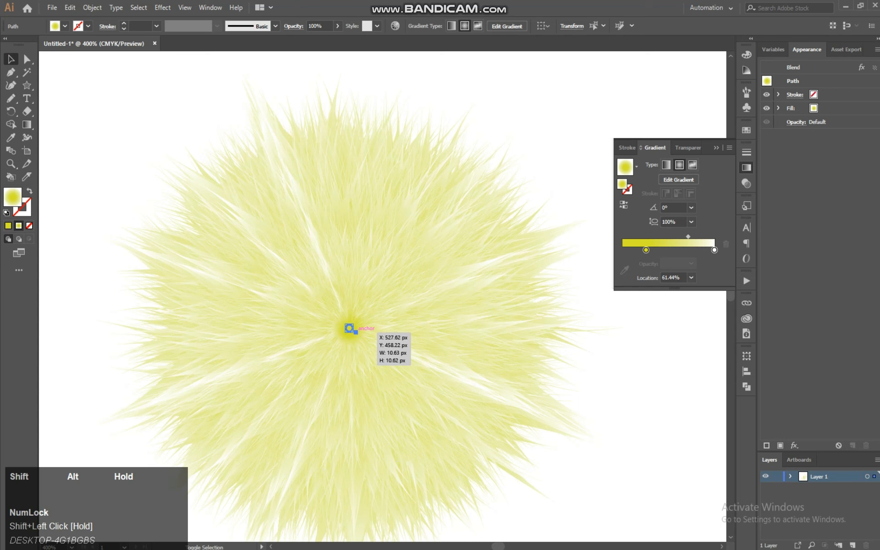
drag(355, 331, 355, 331)
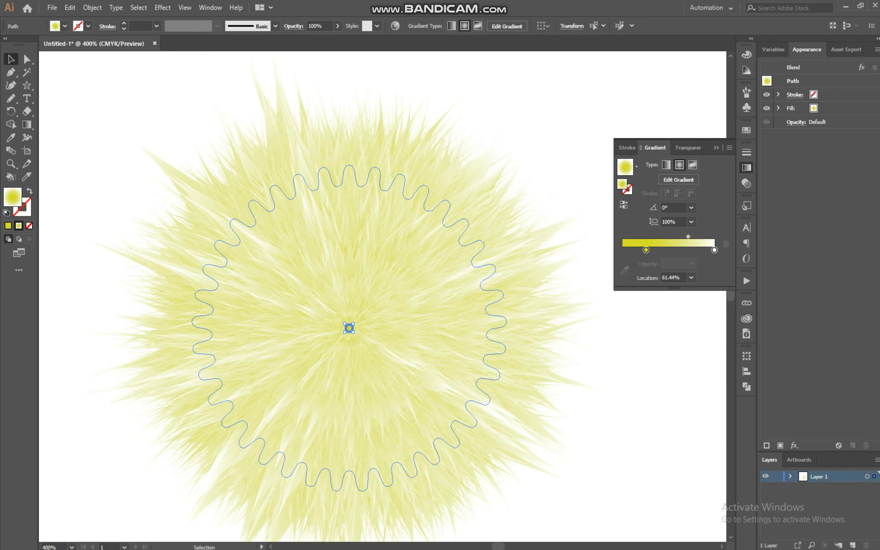
click(628, 348)
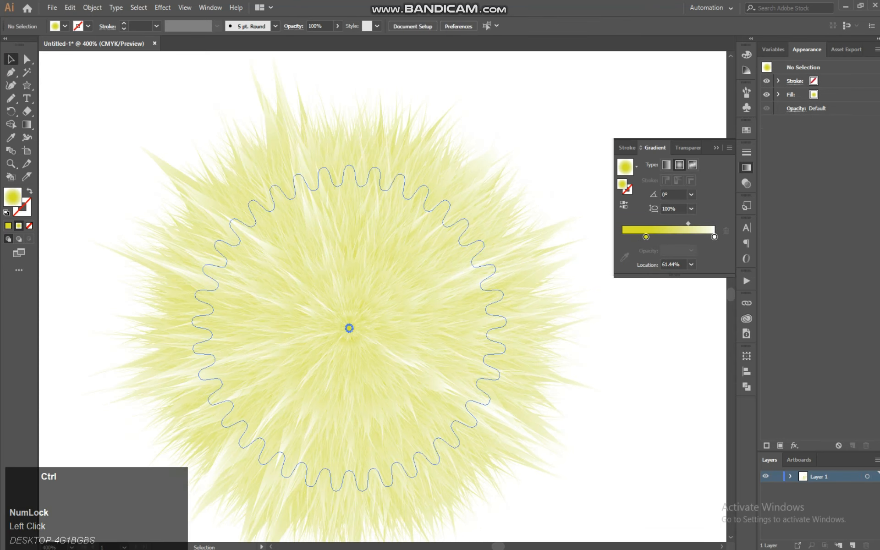
key(ctrl+minus)
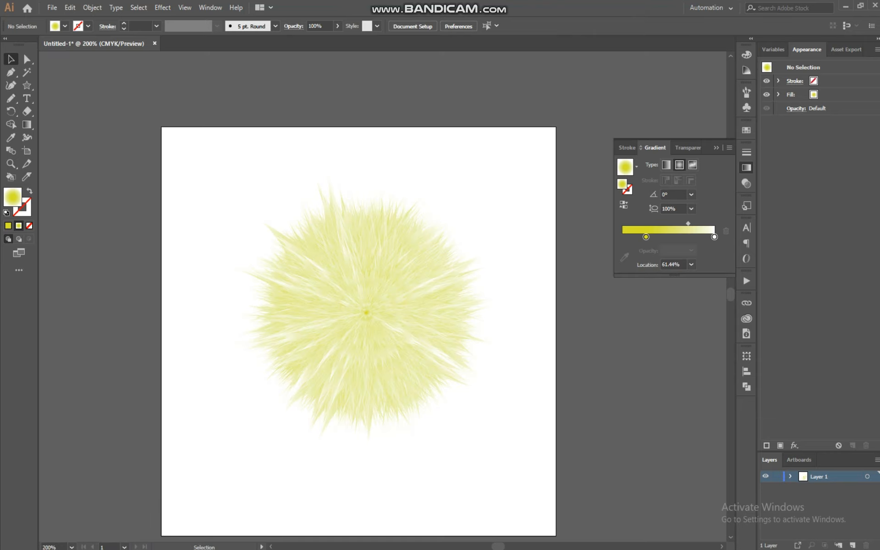
With nothing selected, move the gradient's yellow stop to a location of about 62.57% and recolor that stop orange.
click(646, 236)
double_click(645, 236)
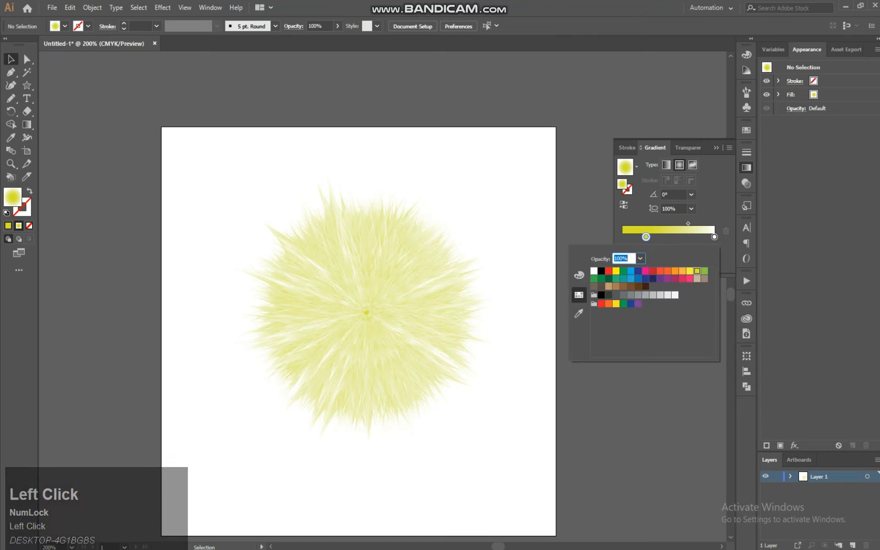
click(646, 236)
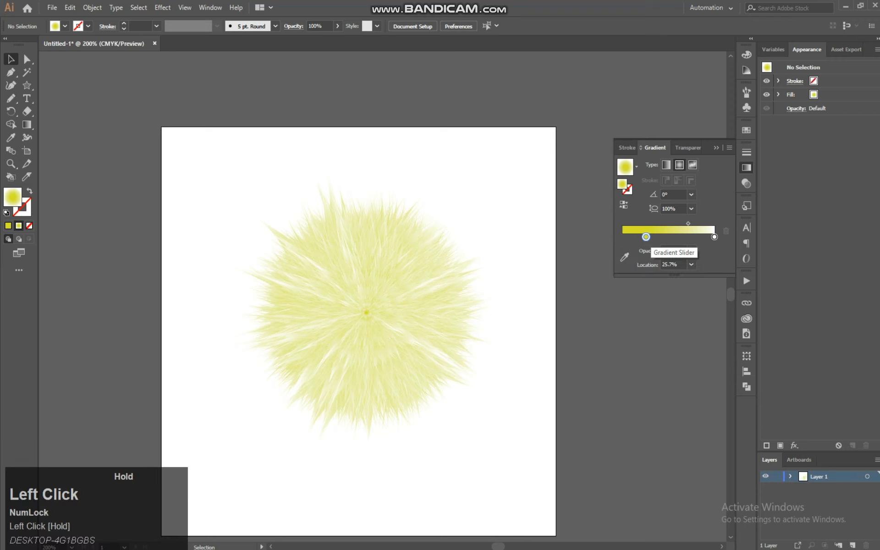
drag(646, 237, 655, 236)
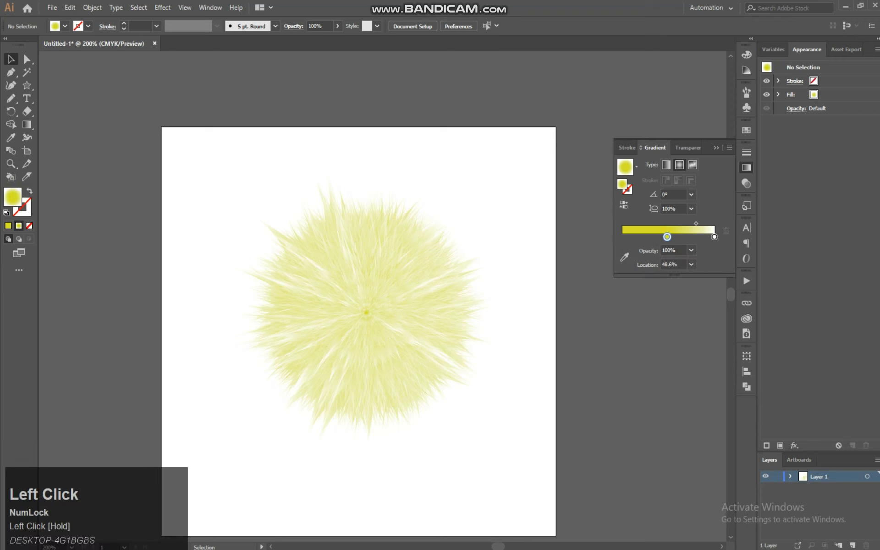
drag(667, 237, 680, 237)
double_click(680, 236)
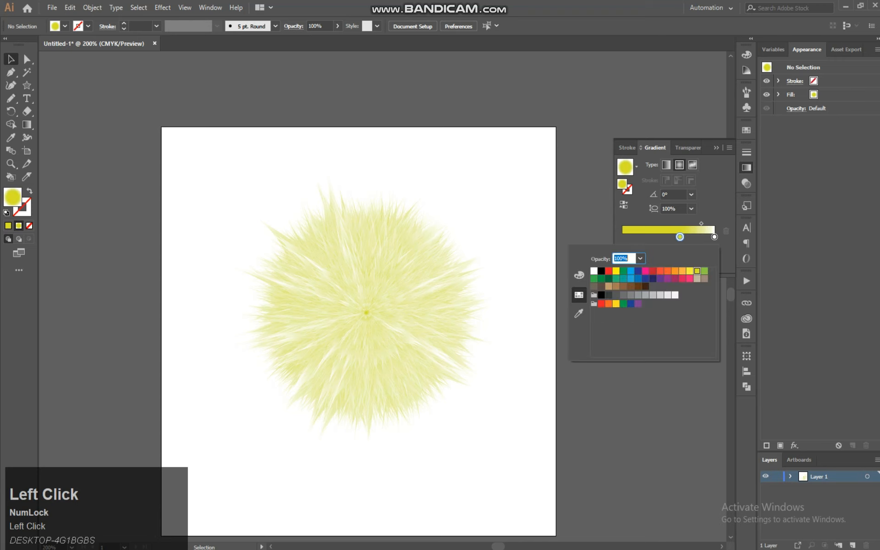
click(690, 271)
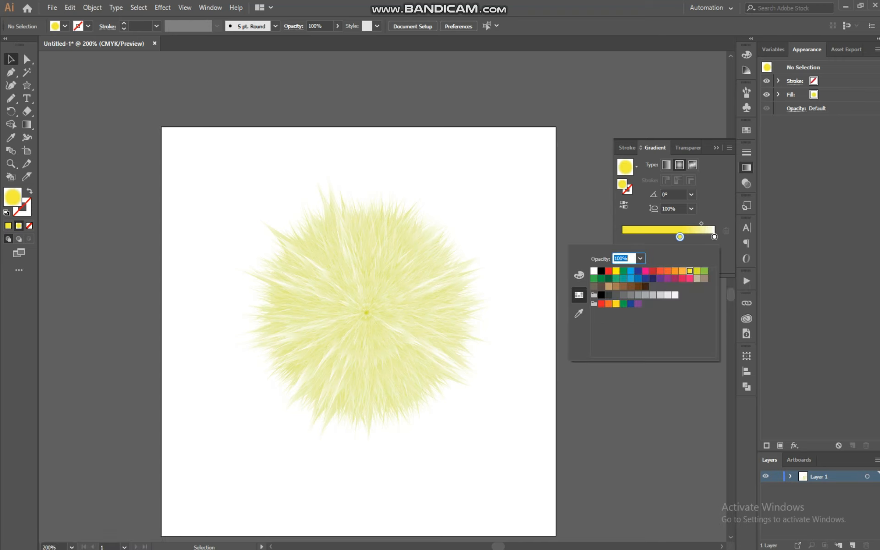
click(682, 271)
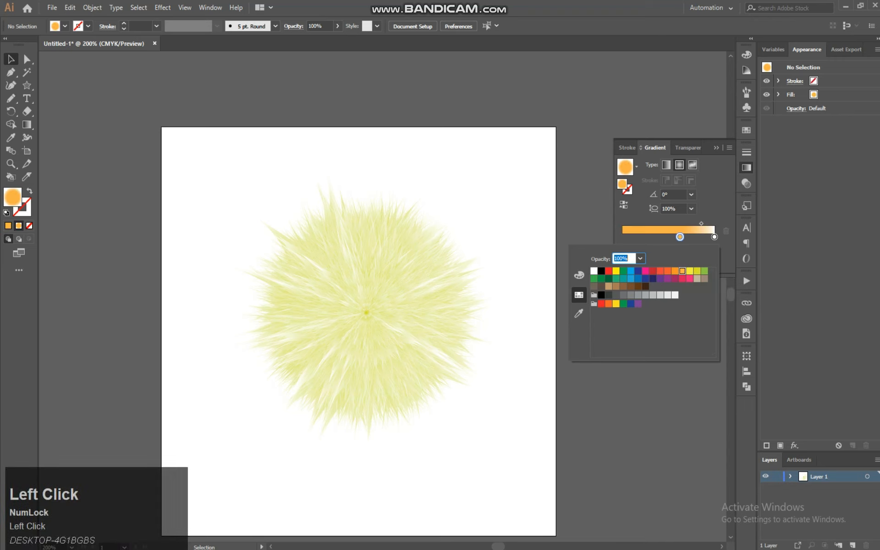
click(715, 202)
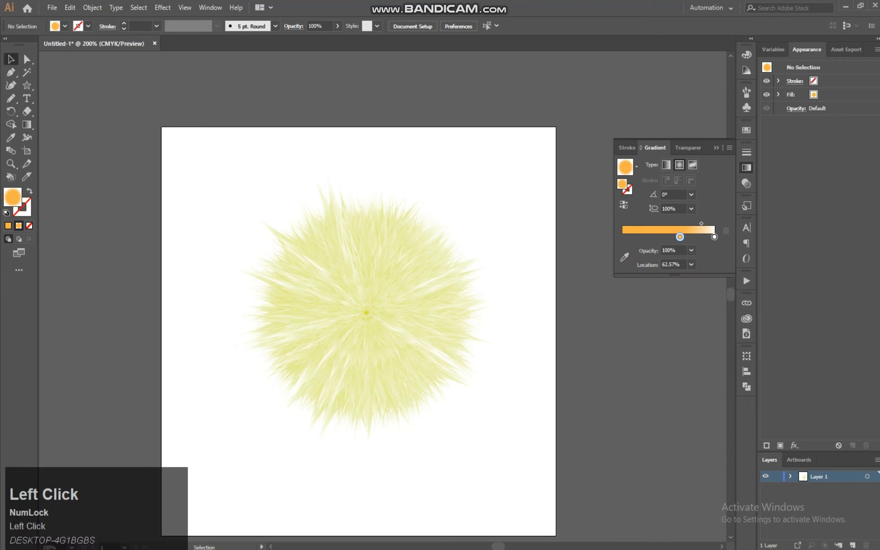
Select the fur ball blend and recolor its gradient's yellow stop to red.
click(382, 310)
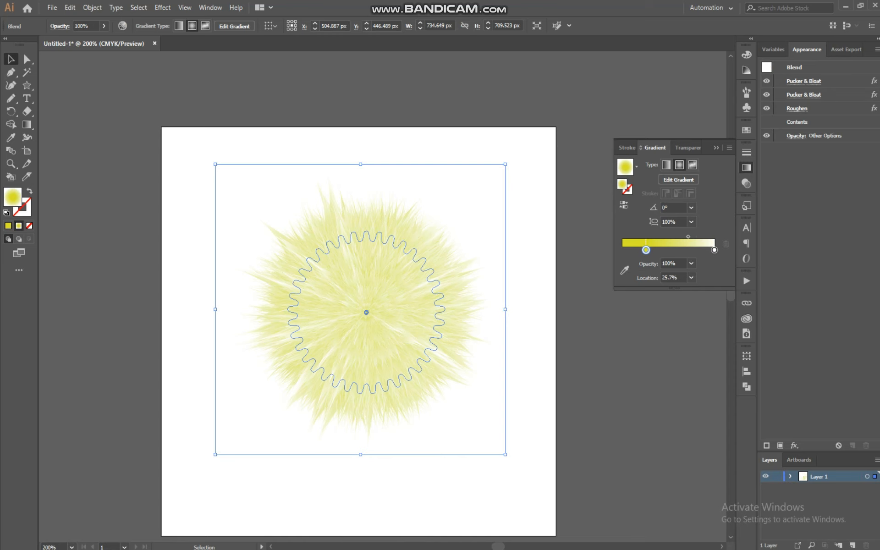
click(689, 283)
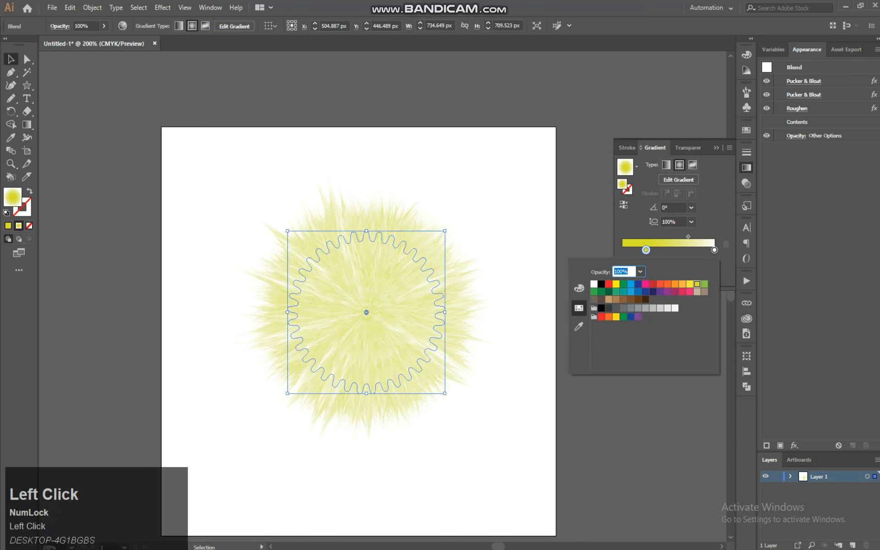
click(682, 284)
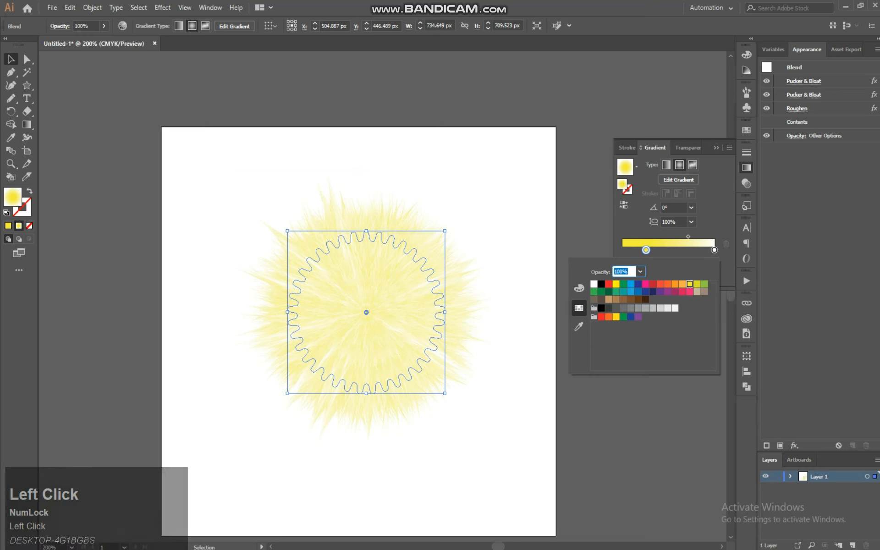
click(652, 284)
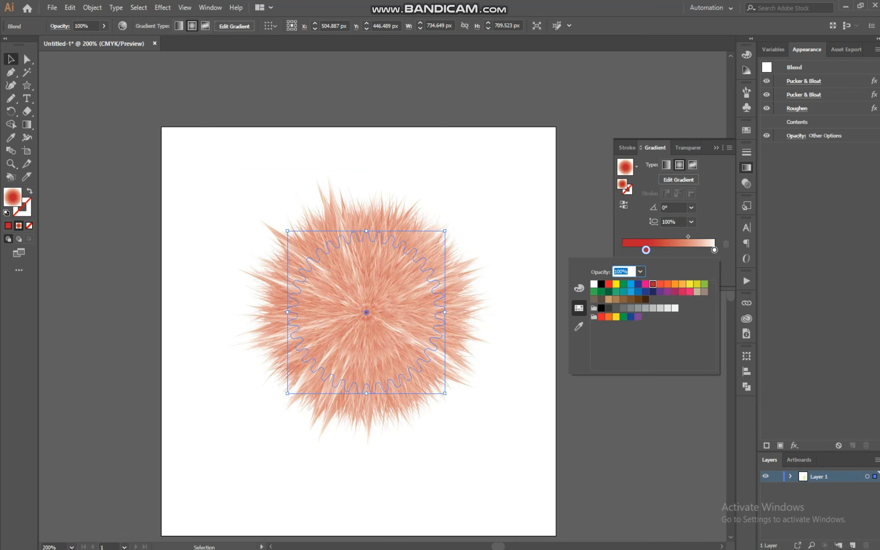
key(Escape)
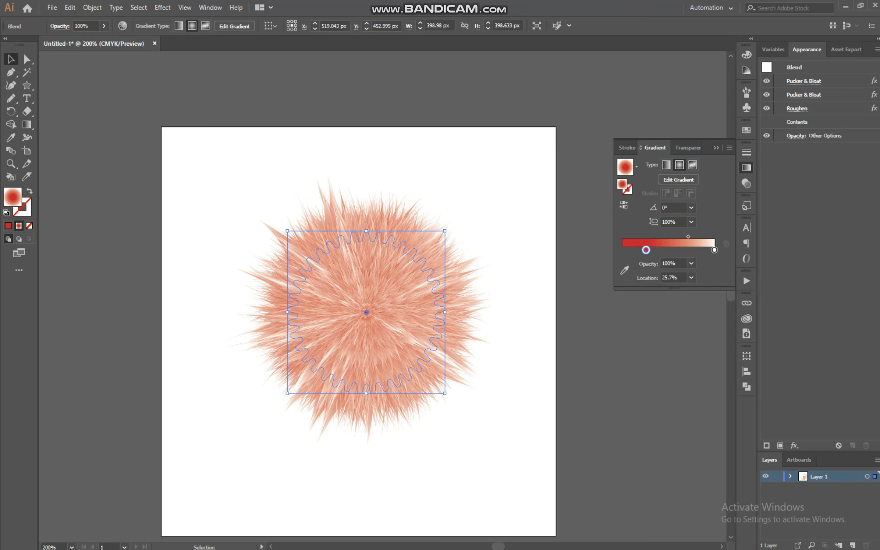
Try to nudge an anchor point of the small starburst at the fur ball's center down by 2 px.
key(ctrl+equal)
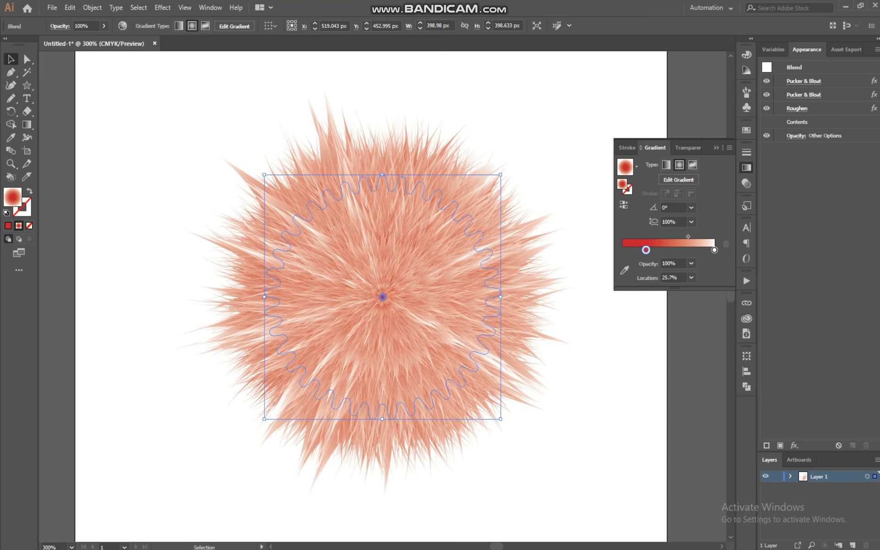
key(space)
drag(382, 297, 462, 307)
click(229, 209)
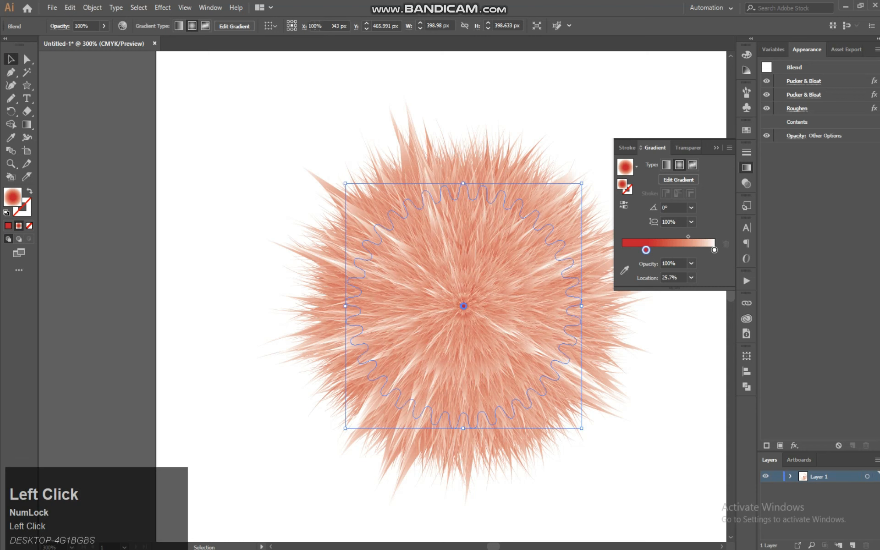
click(463, 306)
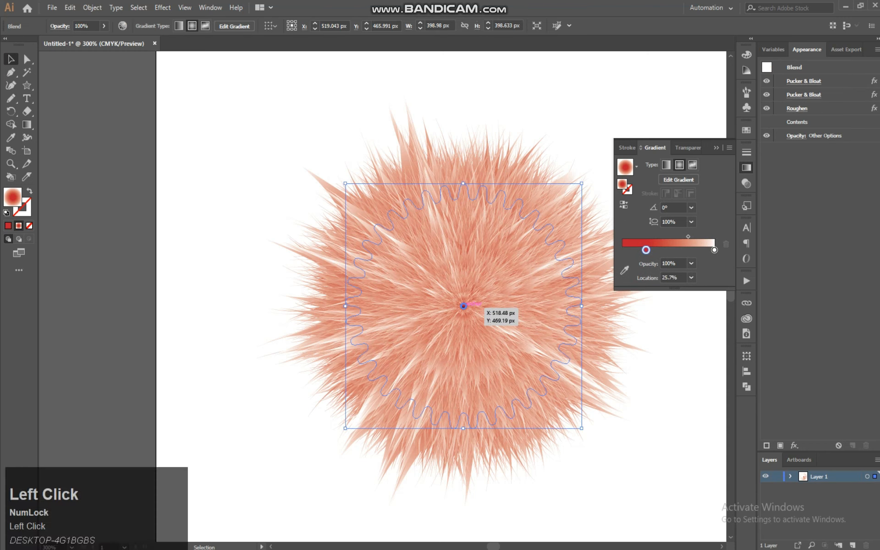
click(27, 59)
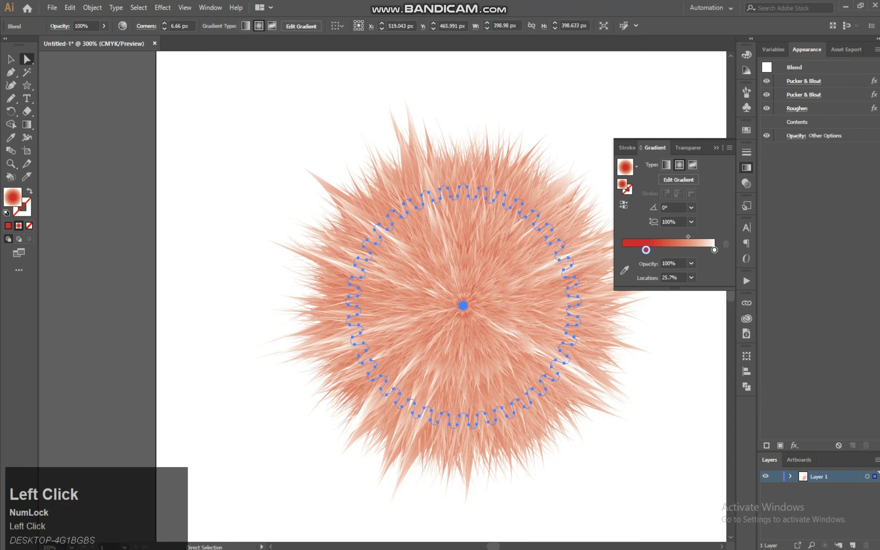
click(637, 412)
click(463, 306)
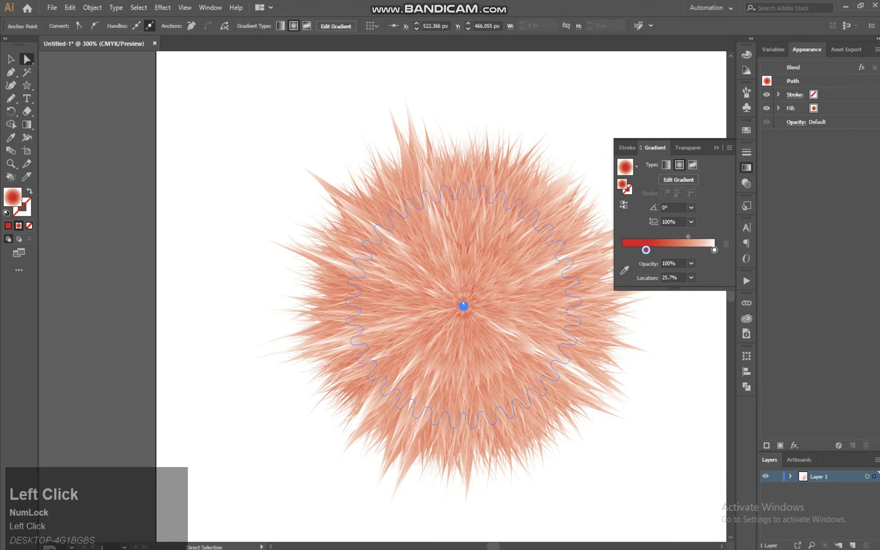
key(Down)
key(Down)
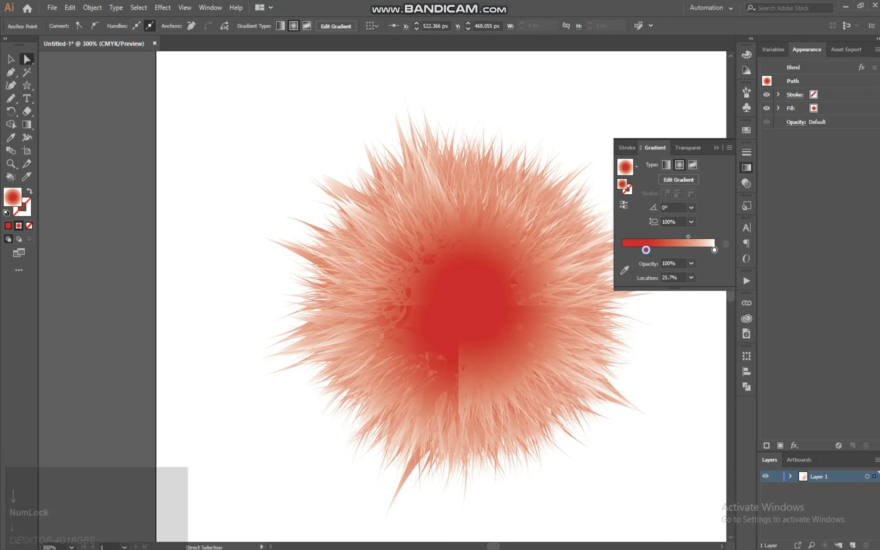
Undo the nudges of the center starburst's anchor point and deselect the blend.
key(ctrl+z)
key(ctrl+z)
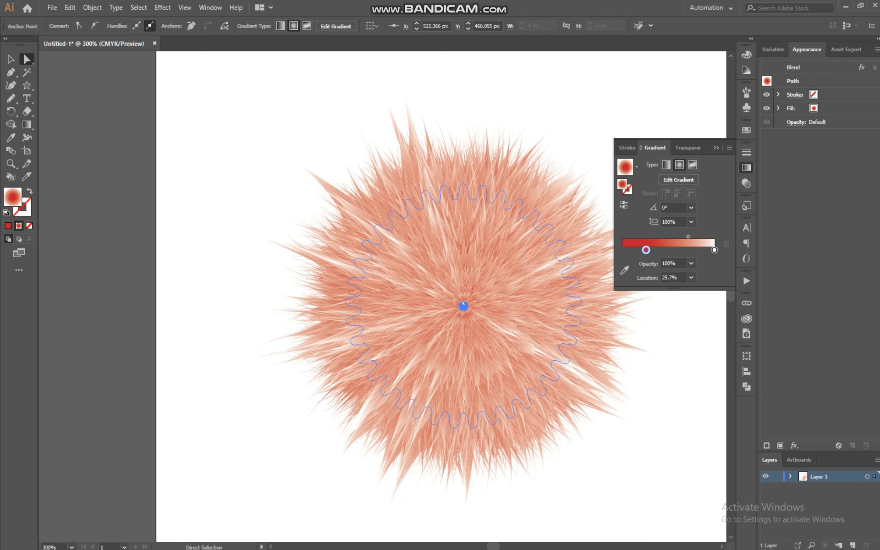
click(239, 183)
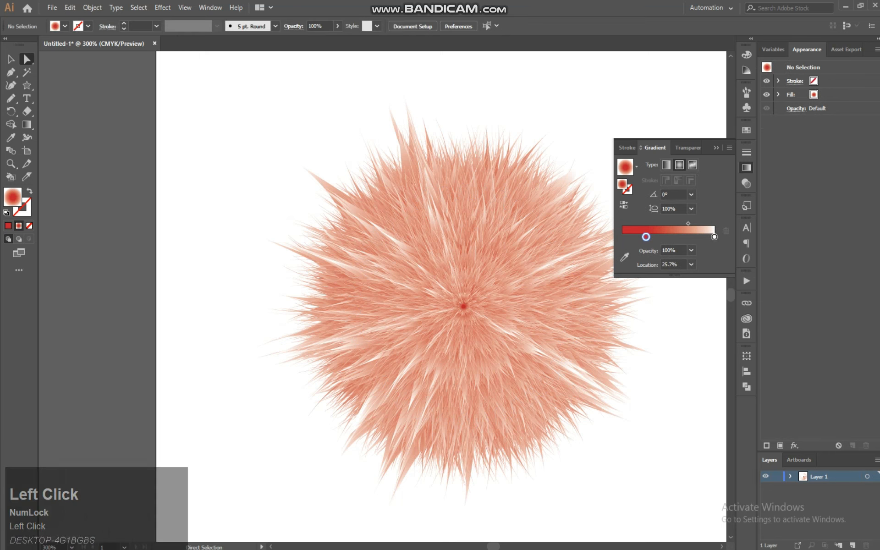
Draw a circle about 182 px in diameter on the artboard at the fur ball's upper left.
click(10, 59)
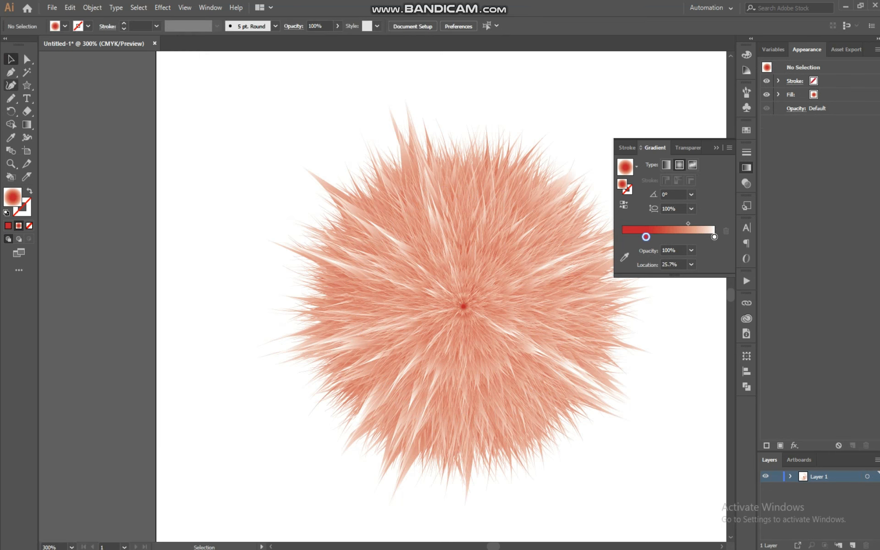
right_click(26, 85)
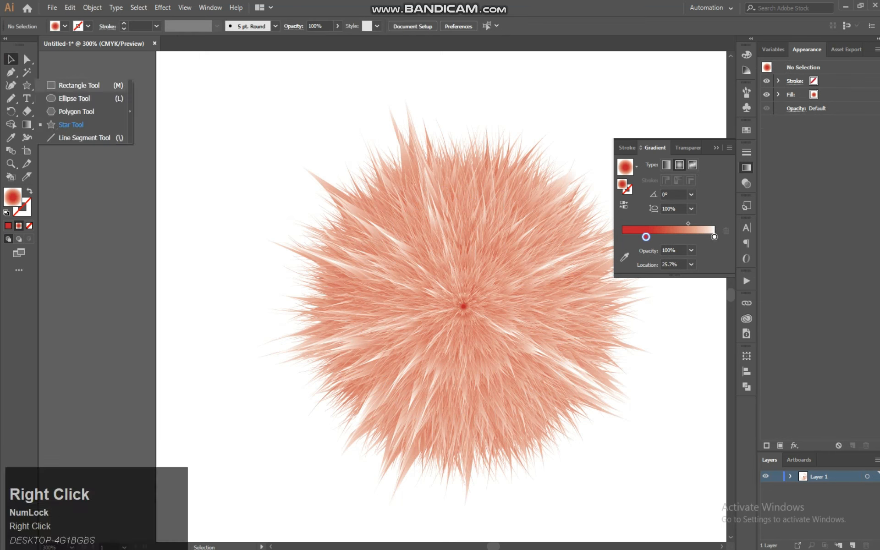
click(58, 98)
drag(177, 162, 285, 274)
Recolor the red stop of the new circle's radial gradient to medium gray.
click(646, 250)
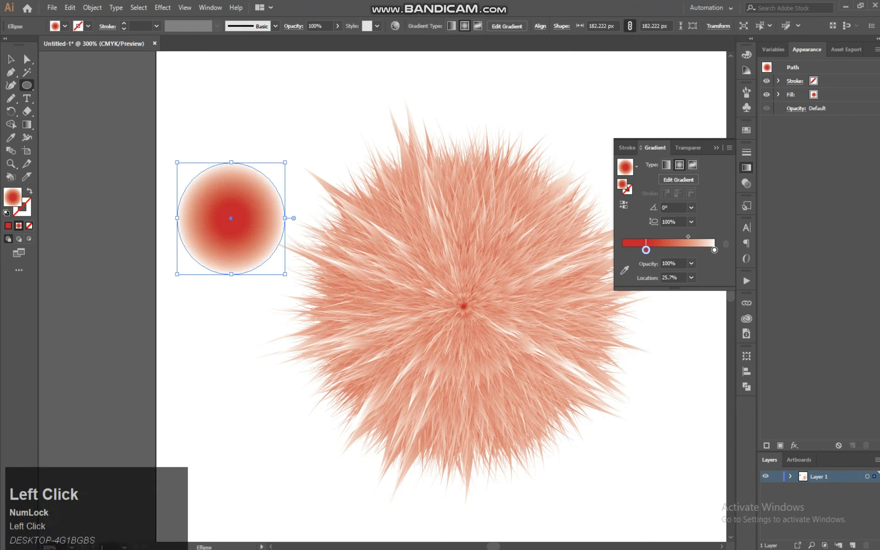
click(646, 249)
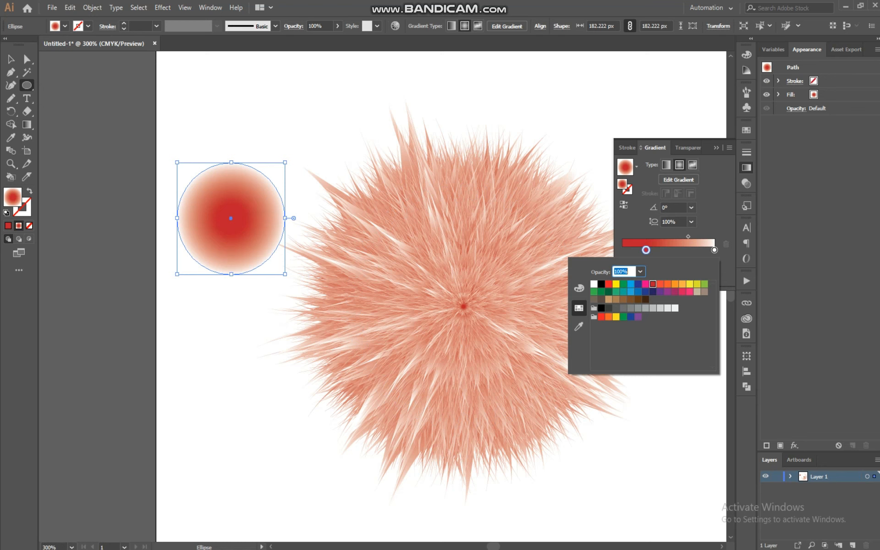
click(645, 307)
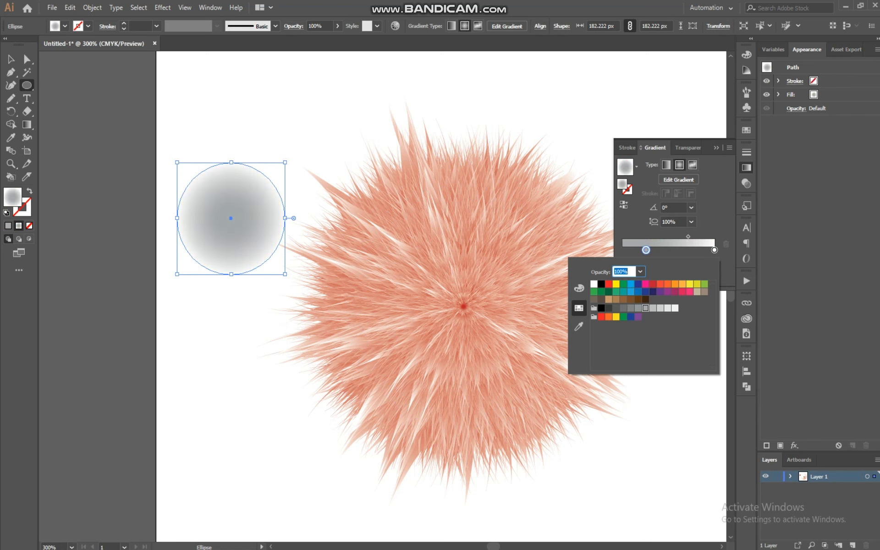
Place the circle's white gradient stop at the start, its gray stop at about 96.65% and the midpoint at about 70.23%, and deselect it.
click(714, 250)
double_click(714, 250)
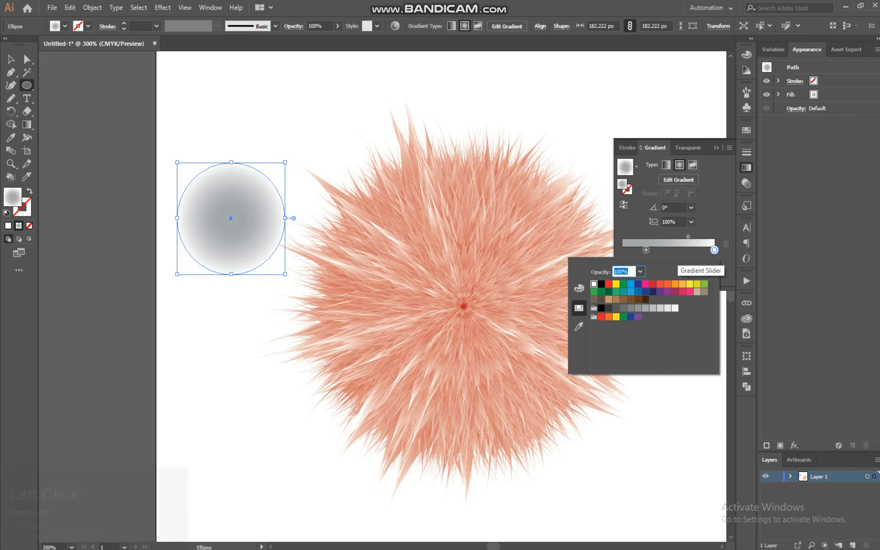
click(676, 255)
drag(639, 251, 712, 250)
click(712, 250)
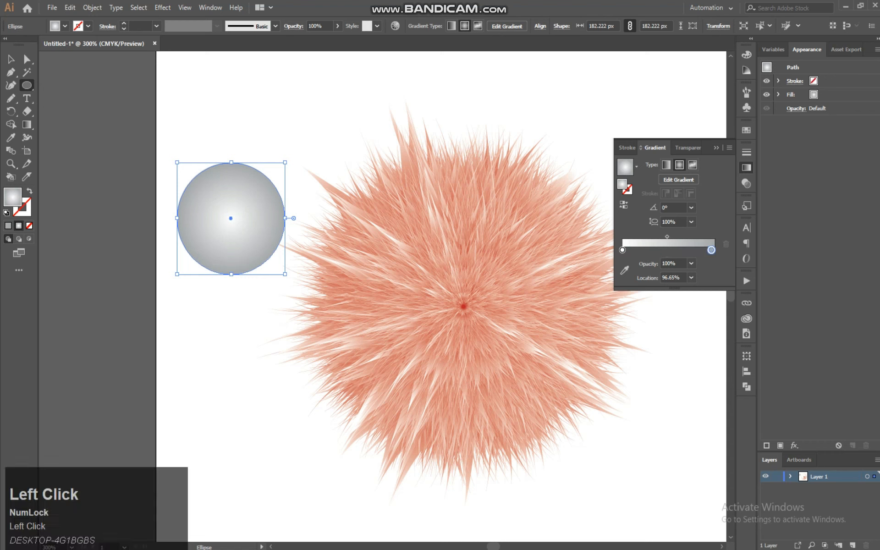
drag(654, 236, 684, 236)
click(302, 105)
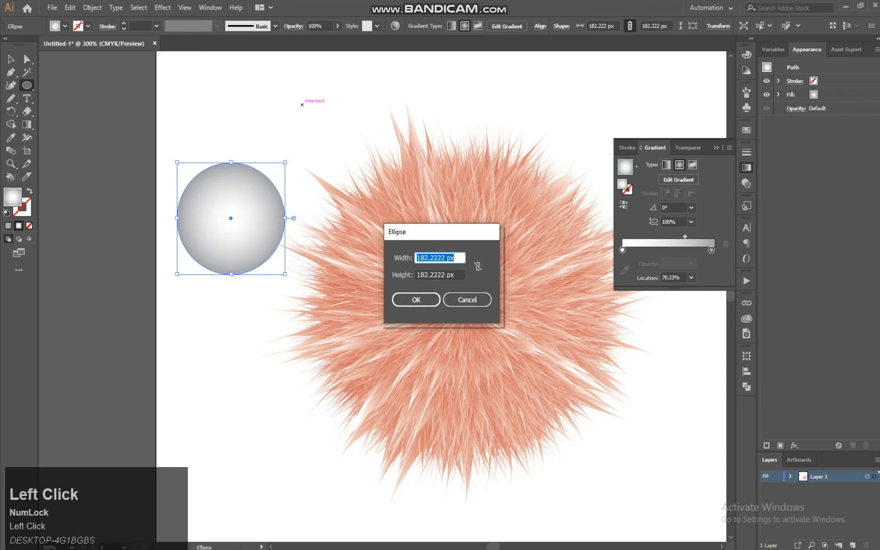
click(468, 299)
click(11, 59)
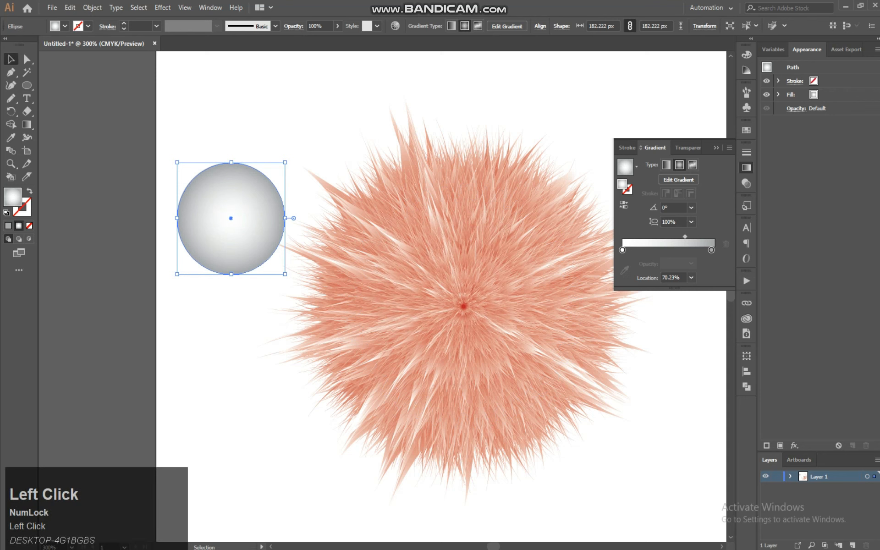
click(298, 151)
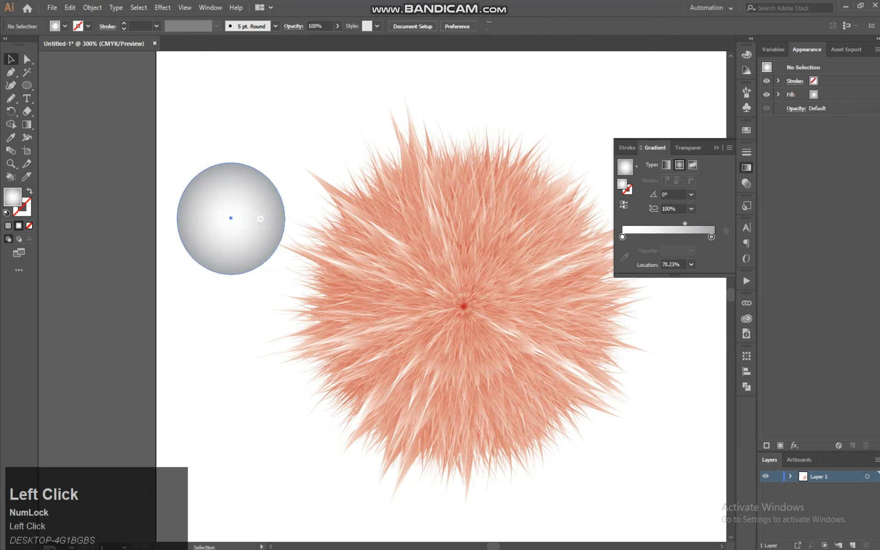
Move the white-to-gray circle above the fur ball and place a second circle, about 155 px in diameter, beside the fur ball's left edge.
drag(282, 218, 359, 80)
key(l)
drag(213, 216, 306, 312)
click(10, 59)
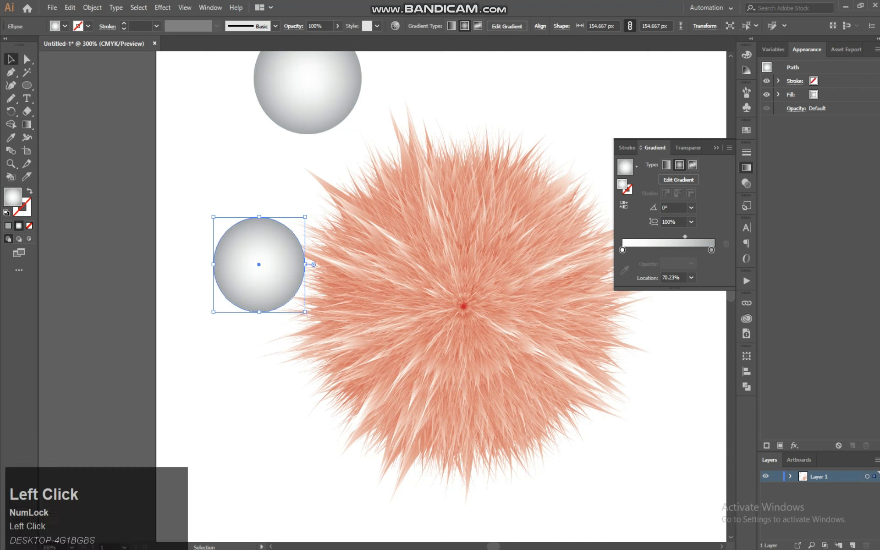
drag(256, 274, 231, 246)
Select the smaller circle and recolor its gradient's white center stop to bright red.
click(463, 306)
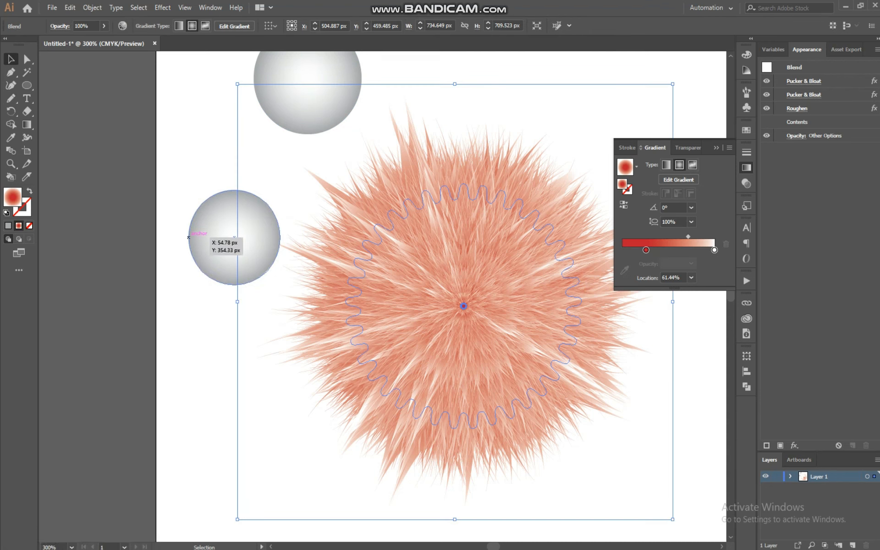
click(215, 243)
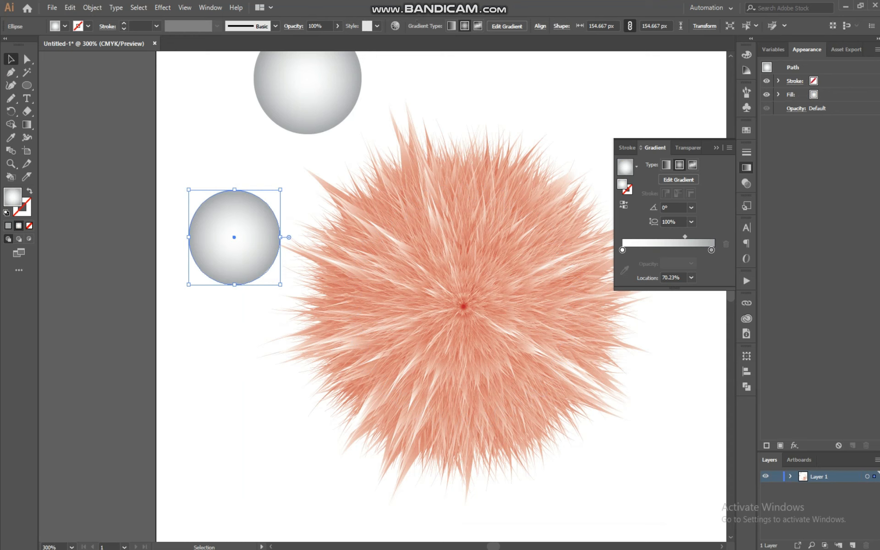
click(622, 250)
double_click(622, 250)
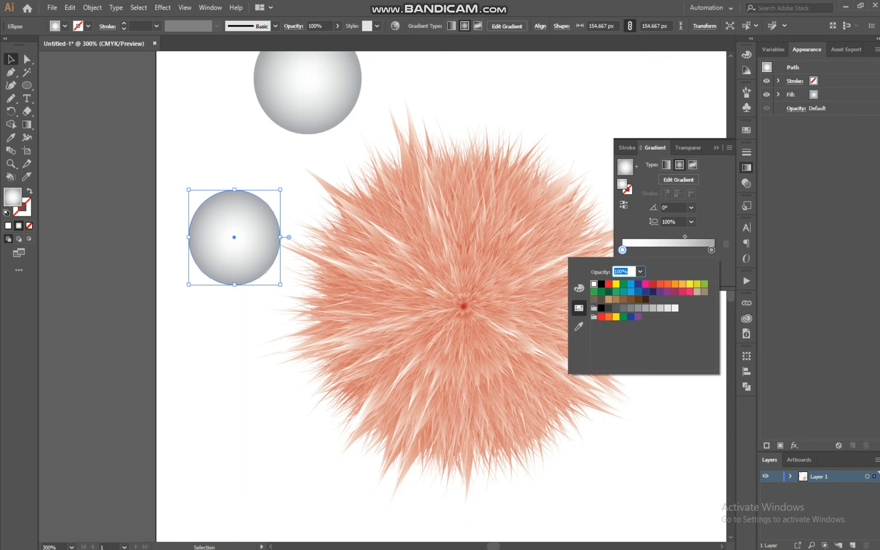
click(609, 284)
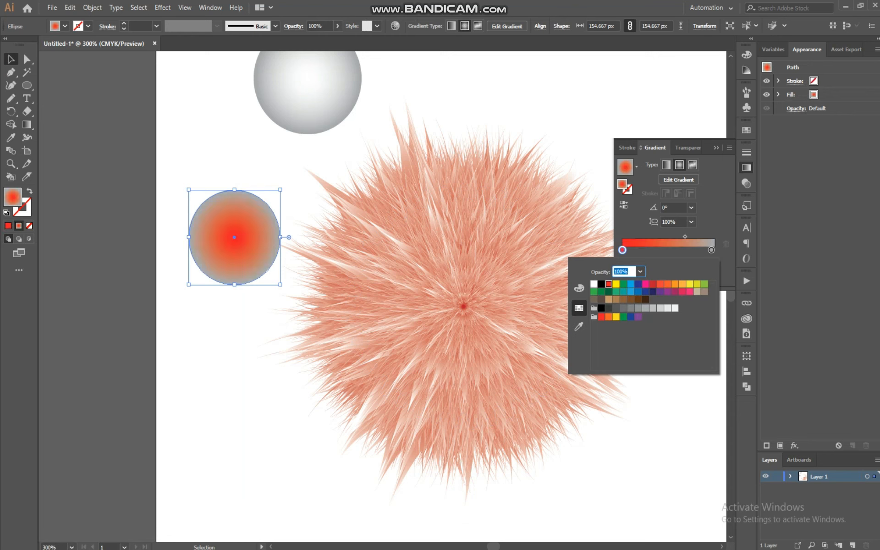
Recolor the gray outer stop of the smaller circle's red radial gradient to white.
double_click(711, 250)
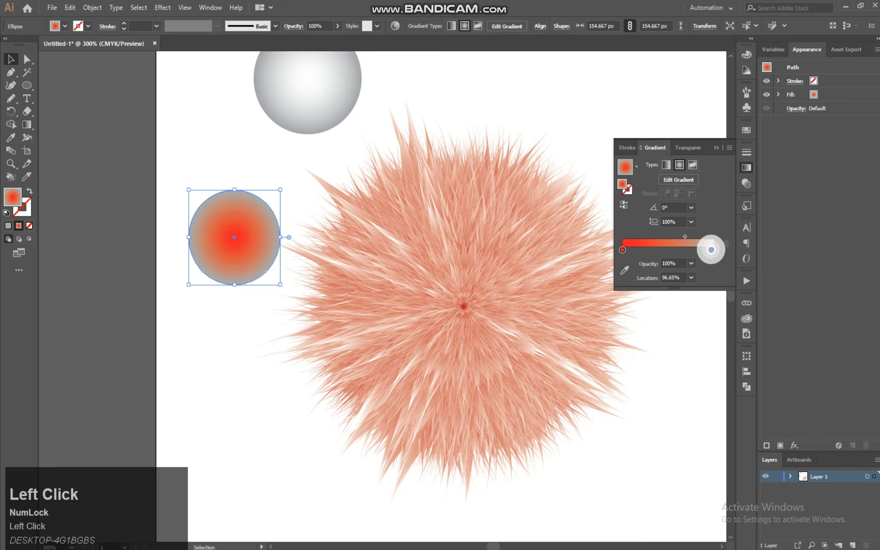
click(594, 284)
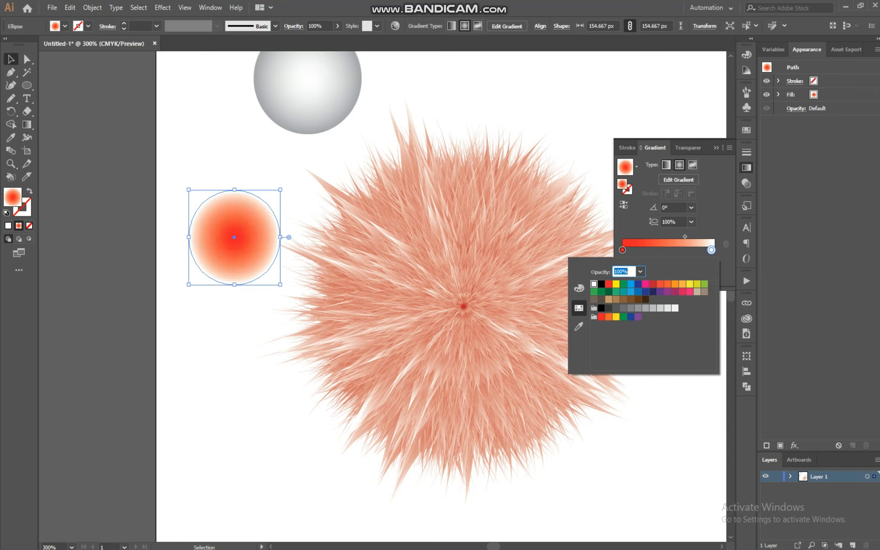
click(713, 184)
Set the red-to-white circle's blending mode to Multiply and move it onto the fur ball as the left eye's glow.
click(686, 148)
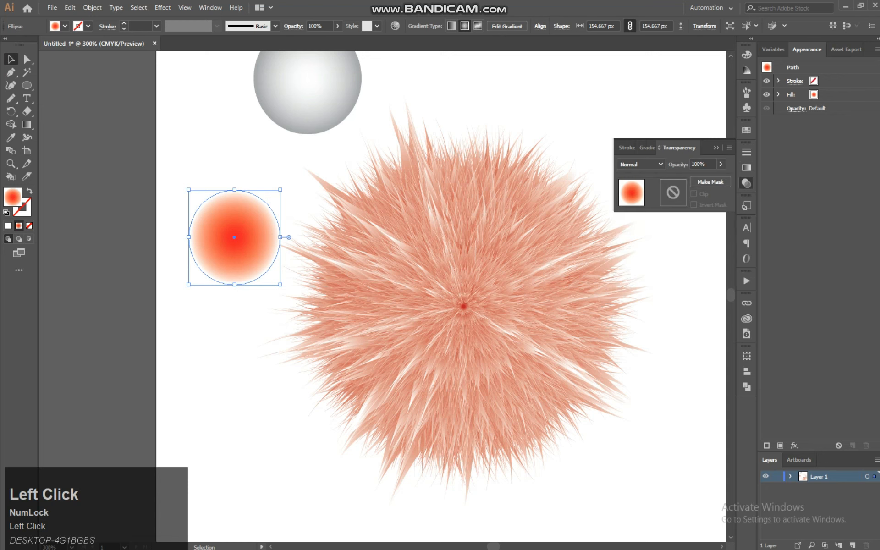
click(640, 164)
click(640, 202)
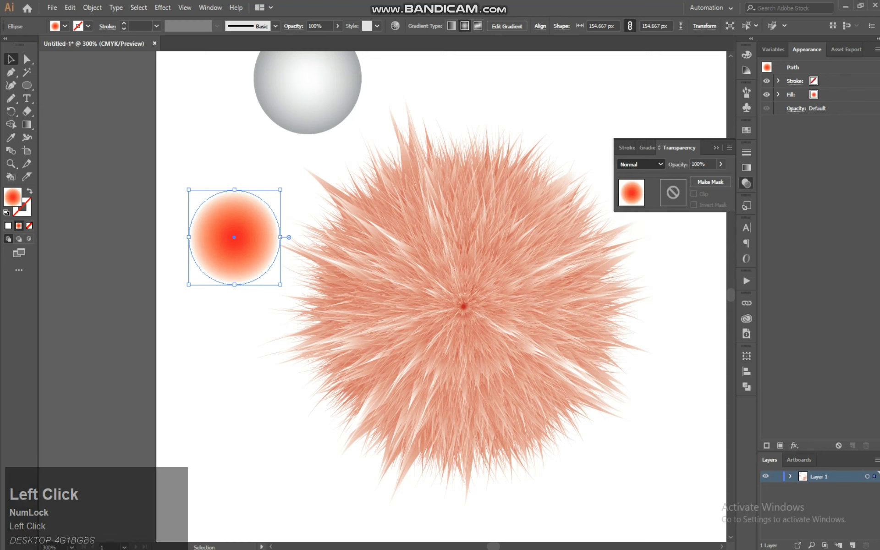
click(26, 59)
drag(235, 237, 395, 284)
drag(452, 285, 452, 285)
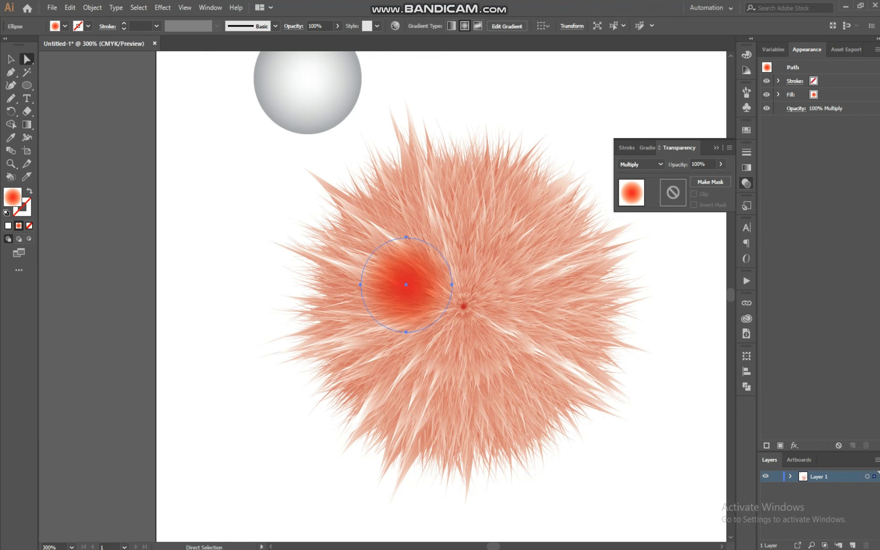
Reduce the red glow circle's opacity to 69%.
click(721, 163)
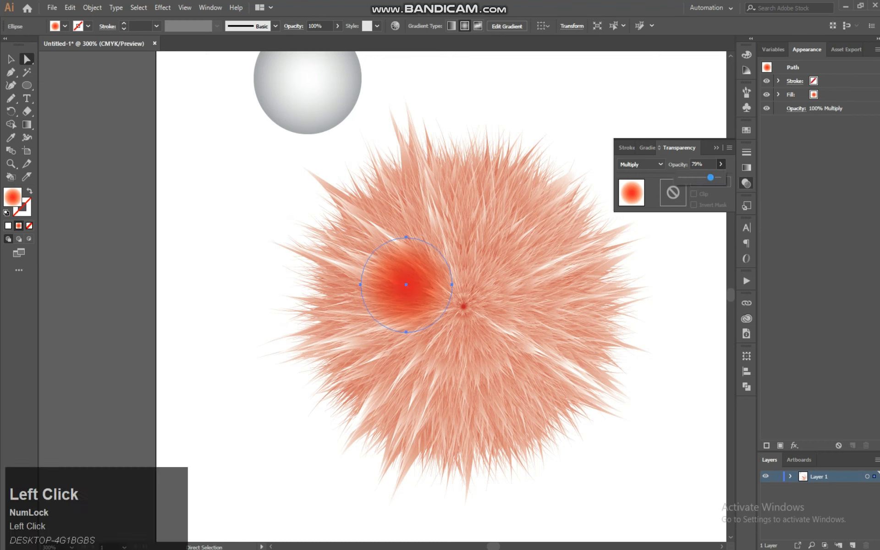
drag(708, 177, 706, 178)
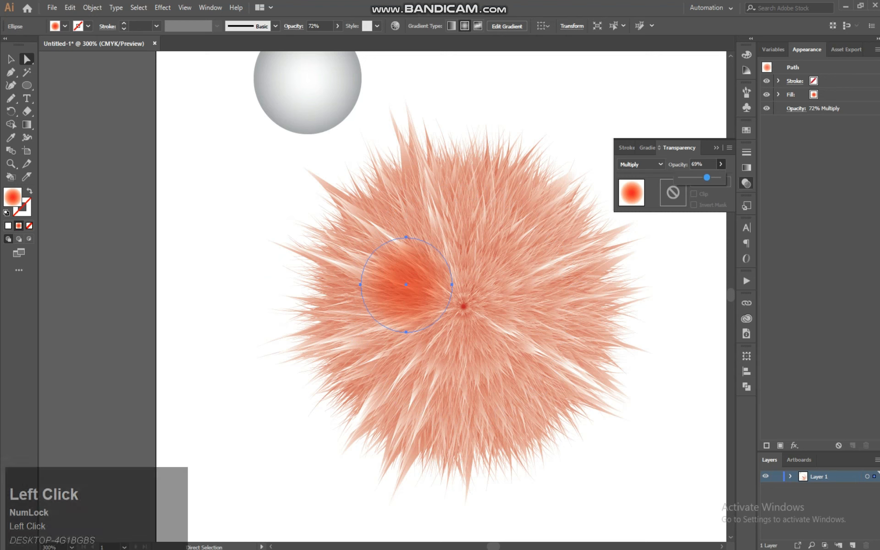
click(720, 164)
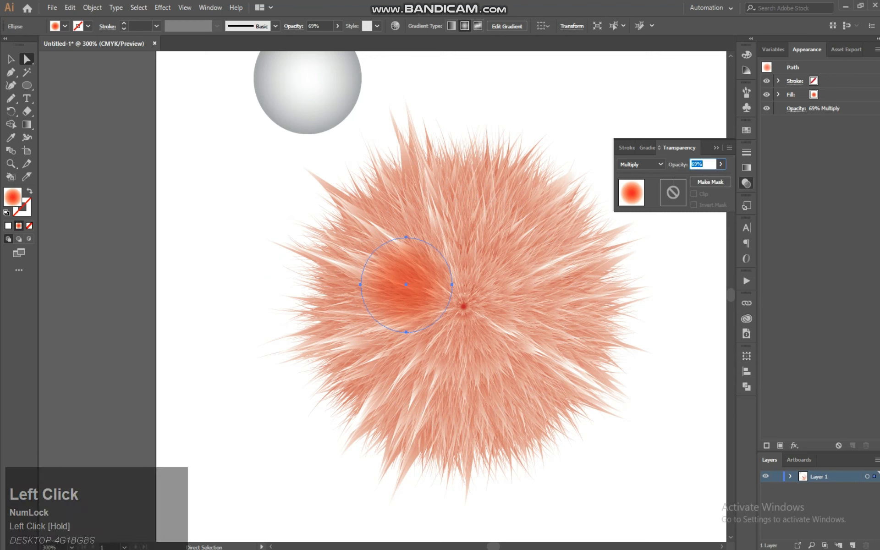
Duplicate the red glow circle onto the fur ball's right eye area, level with the left one, and deselect it.
drag(452, 284, 543, 288)
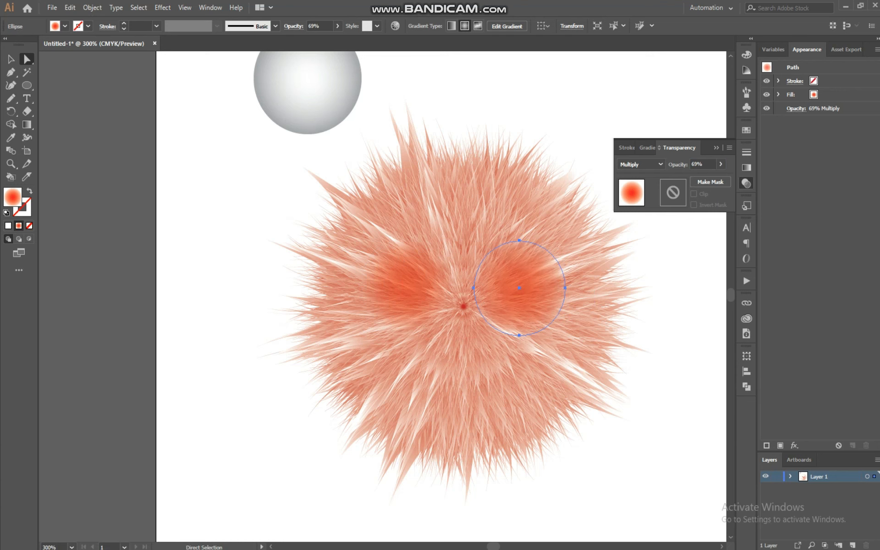
click(650, 344)
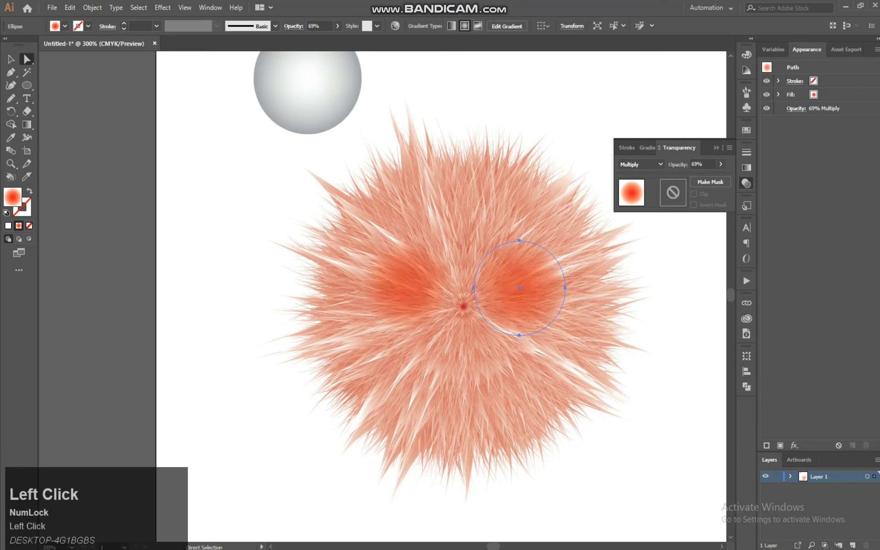
click(501, 288)
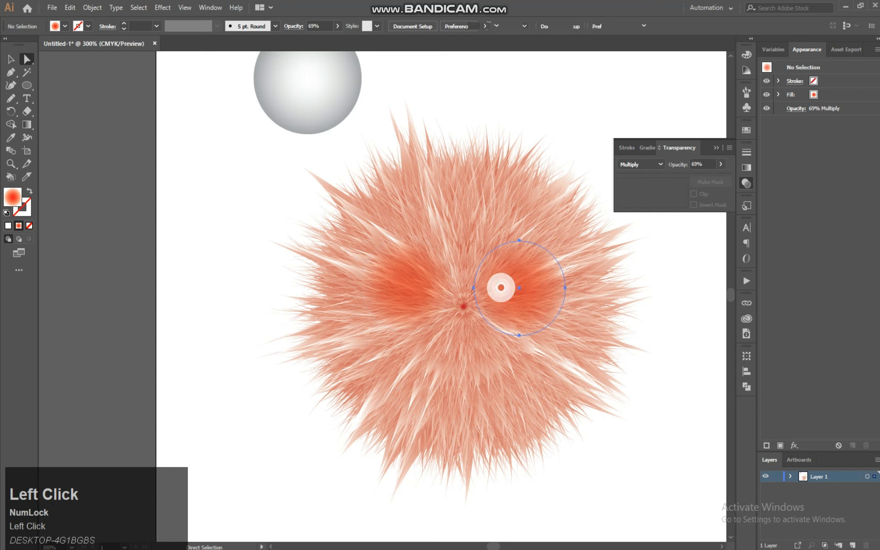
click(398, 280)
Move the white-to-gray circle beside the fur ball's left edge and draw an upright ellipse about 41 by 61 px above it.
click(307, 79)
drag(308, 78, 246, 237)
click(27, 85)
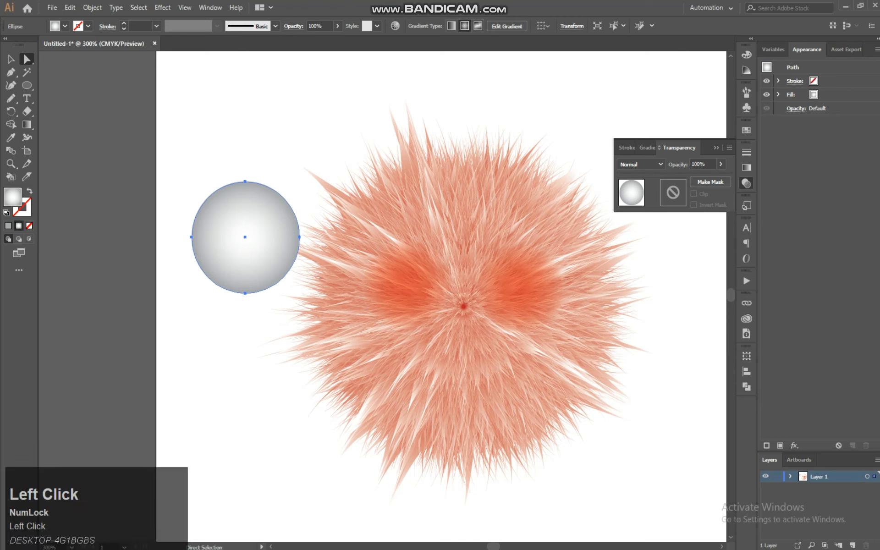
drag(207, 117, 233, 154)
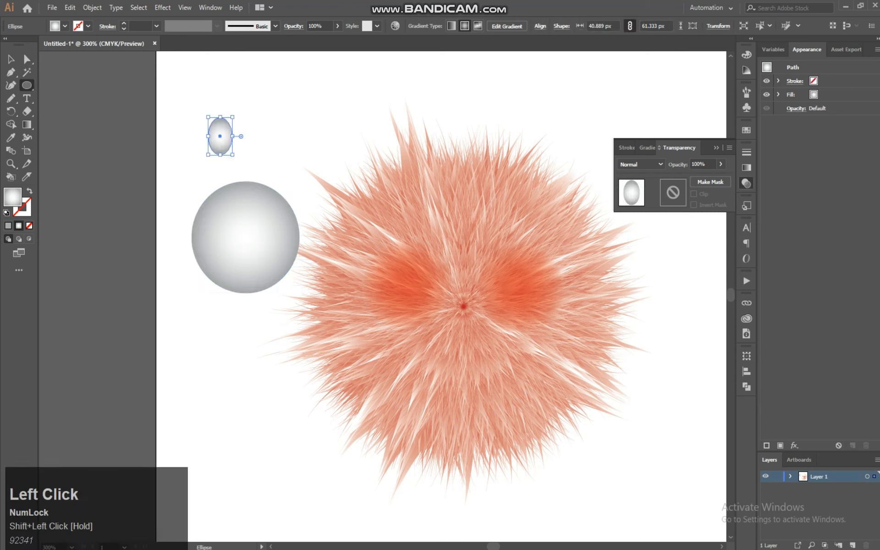
Replace the small ellipse's gradient with a solid near-black fill, hex 0A0A0A.
double_click(13, 197)
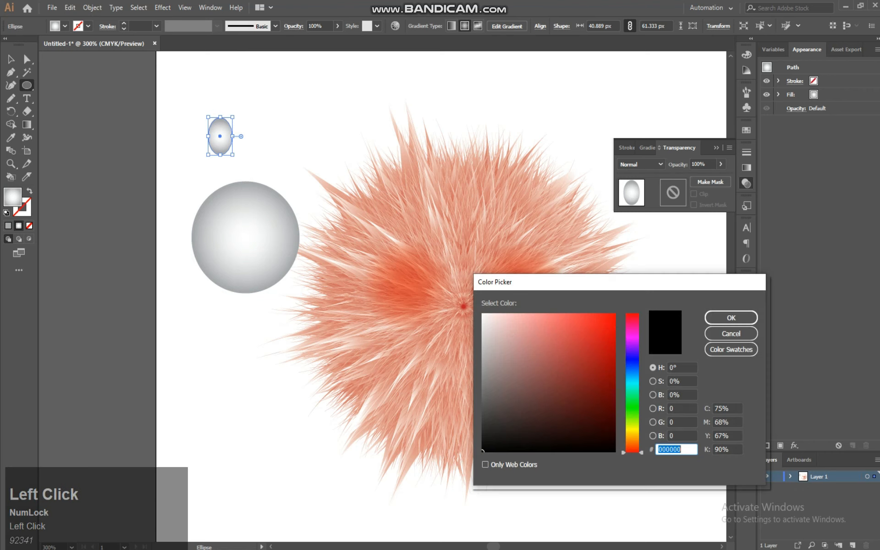
click(727, 334)
click(8, 225)
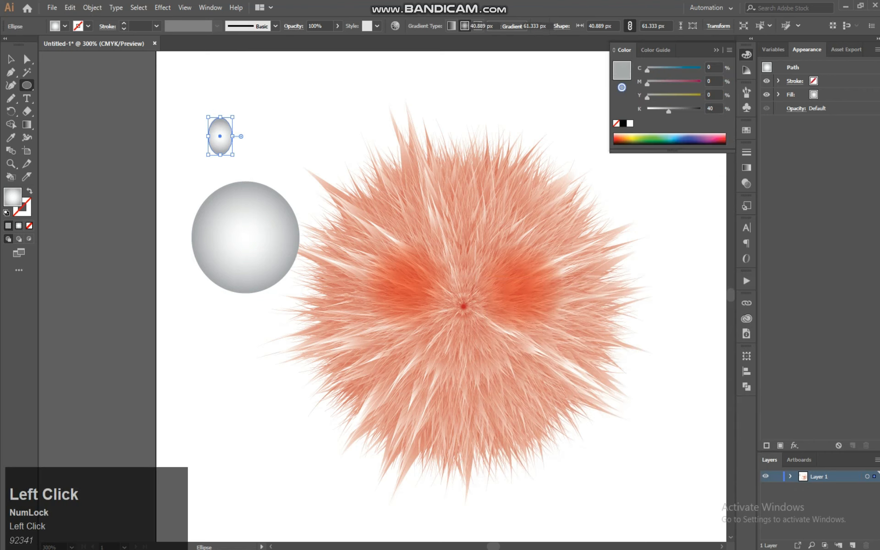
double_click(13, 198)
drag(527, 353, 482, 447)
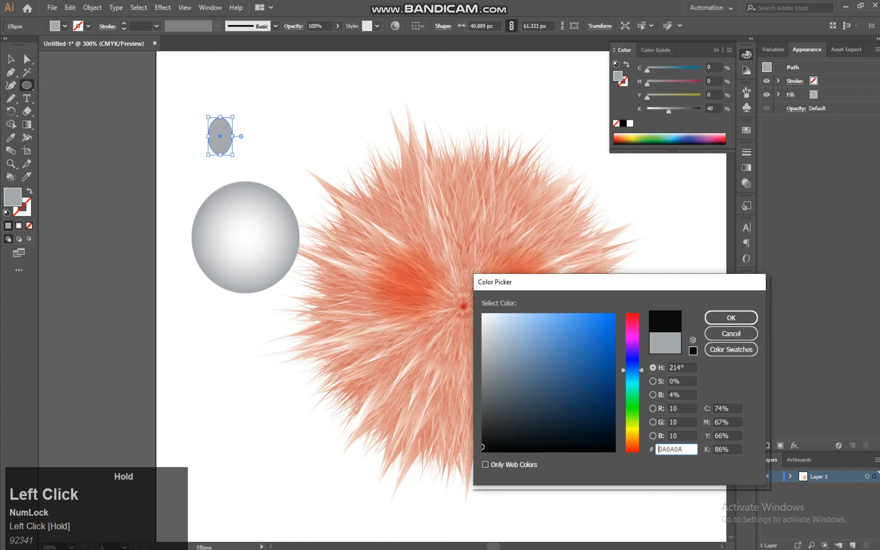
click(731, 318)
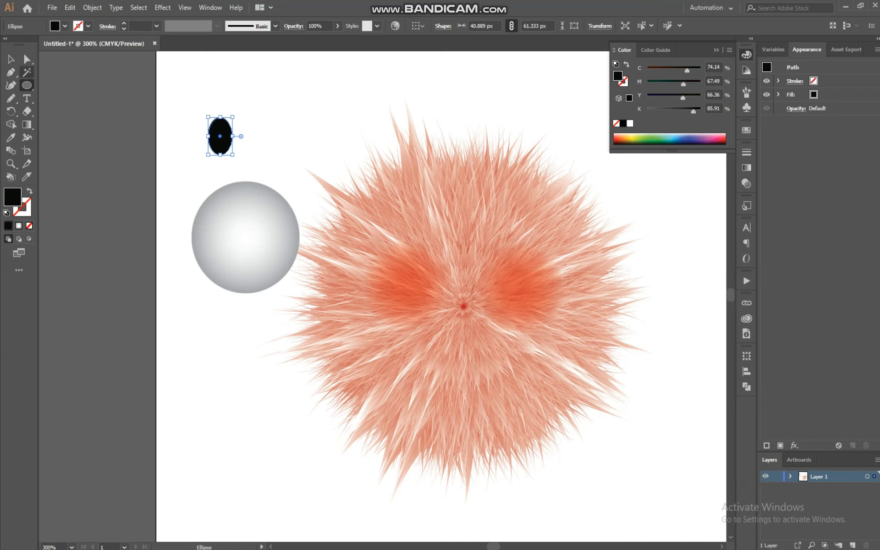
Enlarge the black ellipse to about 58 by 87 px and position it as a pupil in the eyeball's lower-right area.
click(11, 59)
drag(228, 133, 287, 281)
click(248, 321)
key(ctrl)
key(ctrl+equal)
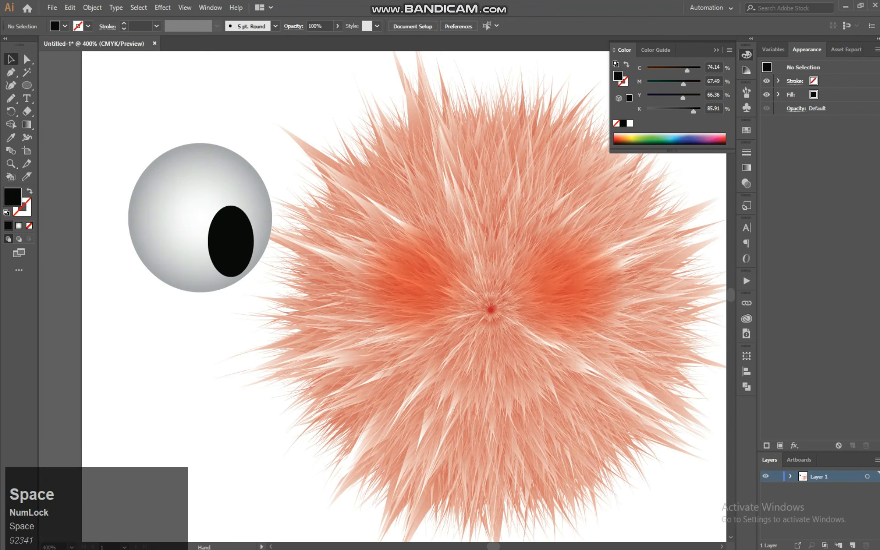
drag(302, 229, 331, 236)
click(262, 256)
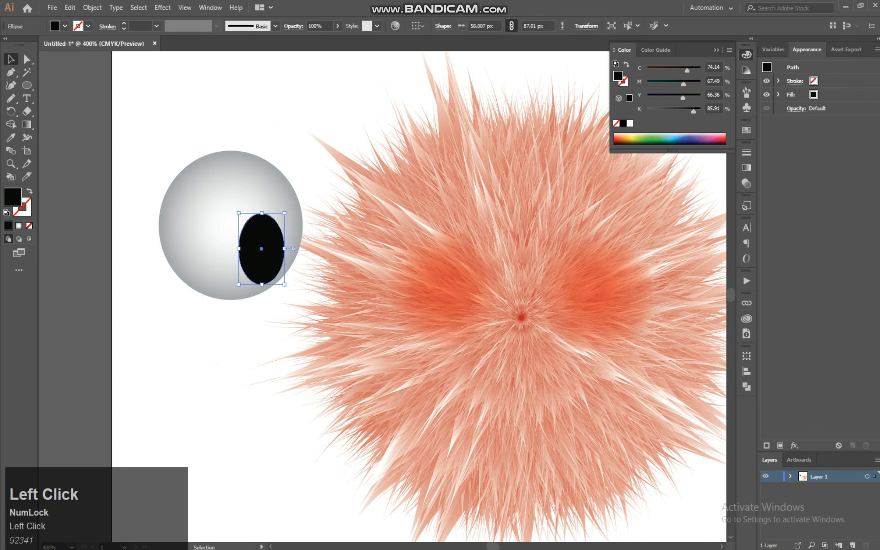
key(Left)
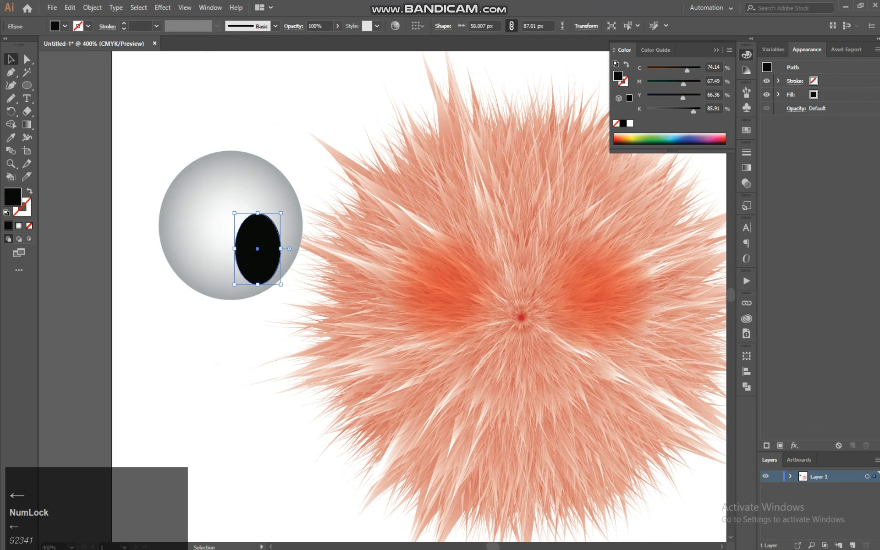
click(283, 288)
Draw a 12 px circle above the eyeball and fill it with near-white.
click(26, 98)
drag(146, 95, 158, 107)
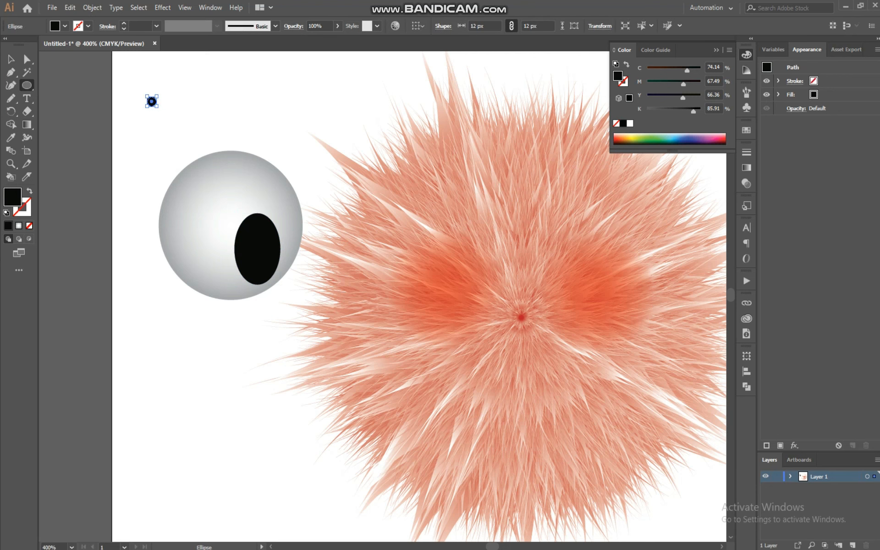
drag(482, 319, 483, 319)
click(730, 318)
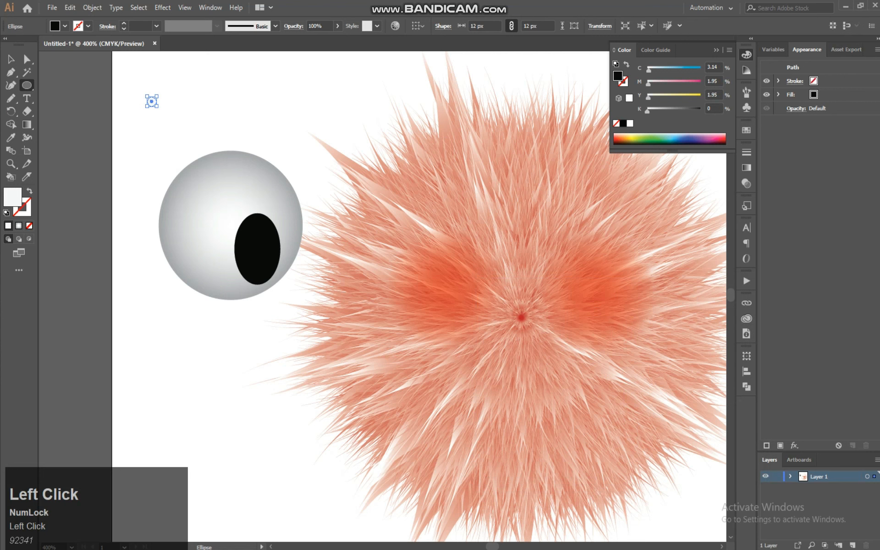
Place the near-white circle at the pupil's lower right and a copy at its upper left as highlights.
click(10, 59)
drag(152, 102, 273, 260)
click(148, 129)
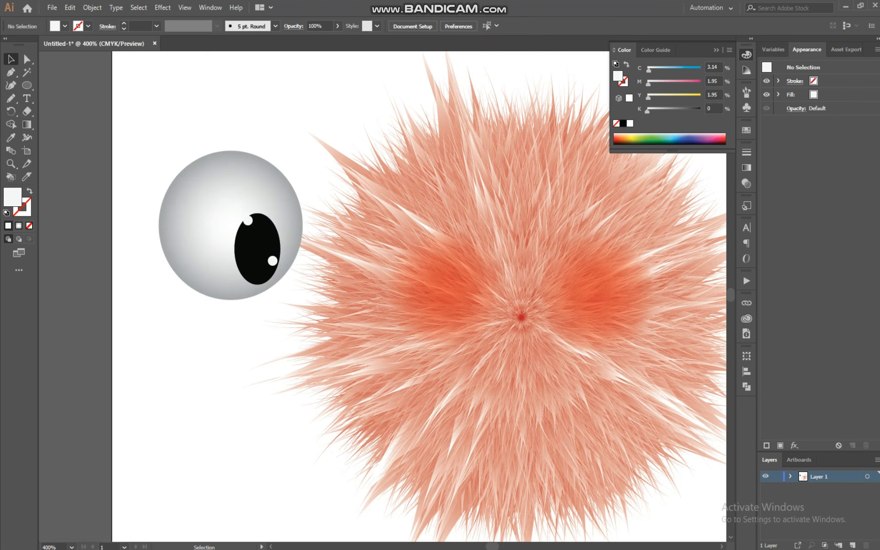
Select all parts of the eye, scale them down together and move them over the fur ball's left red glow.
drag(149, 128, 237, 230)
drag(197, 189, 344, 297)
key(space)
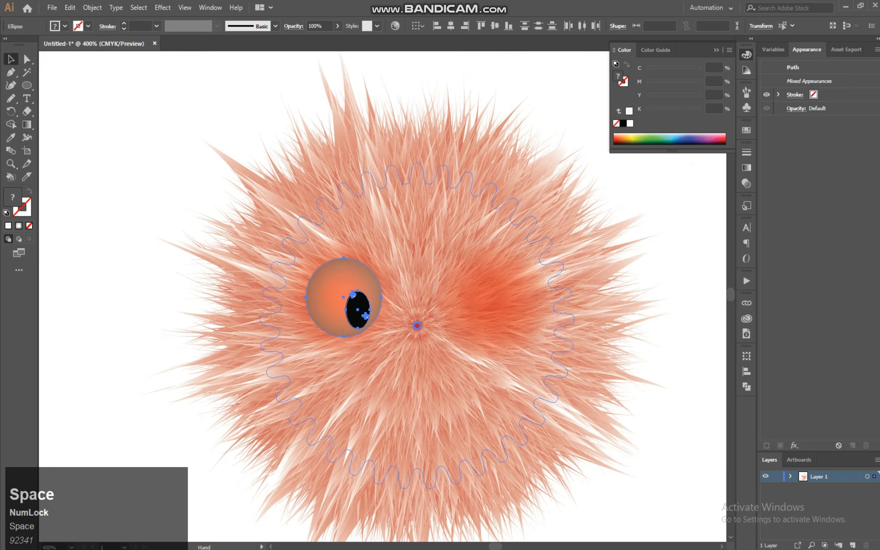
Bring the selected eye parts to the front of the fur.
right_click(330, 285)
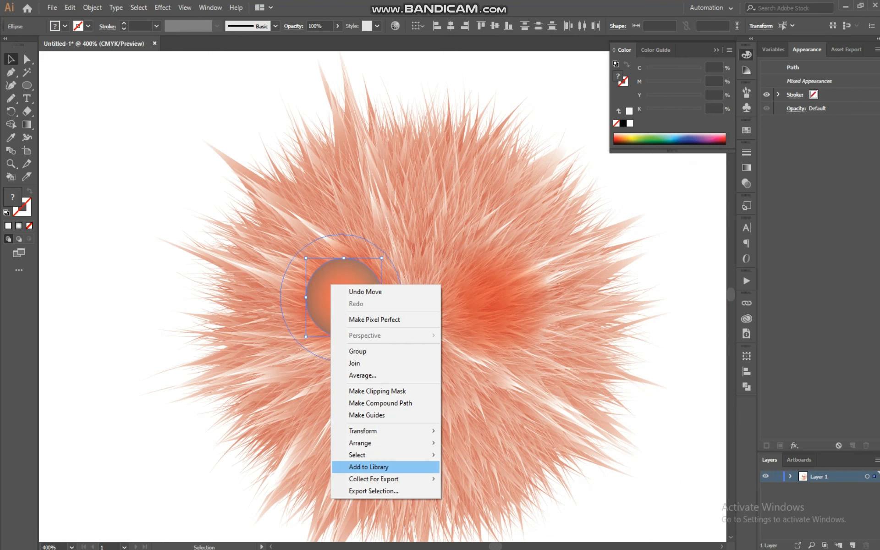
mouse_move(366, 454)
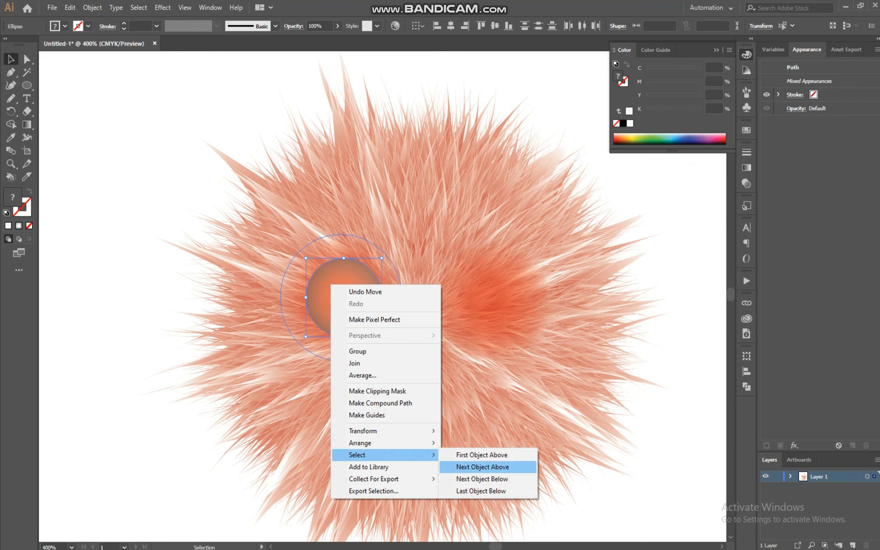
click(474, 443)
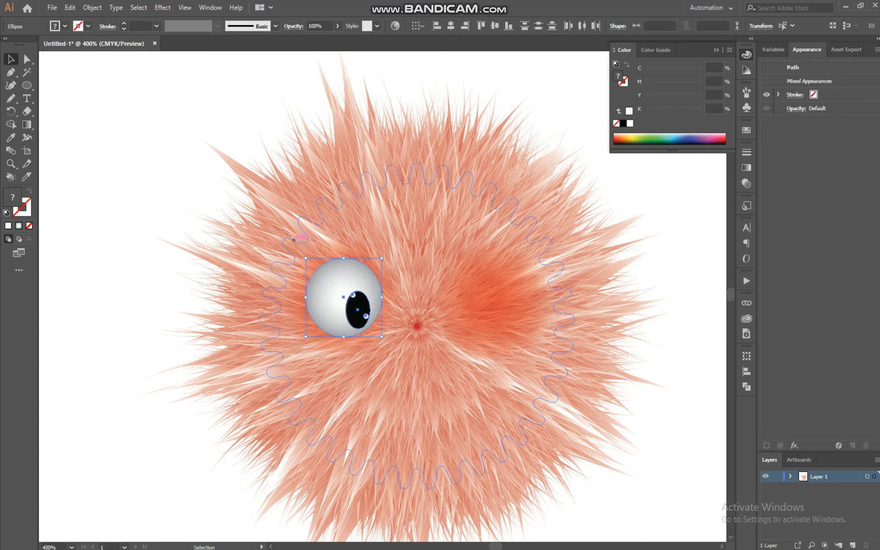
drag(343, 297, 427, 302)
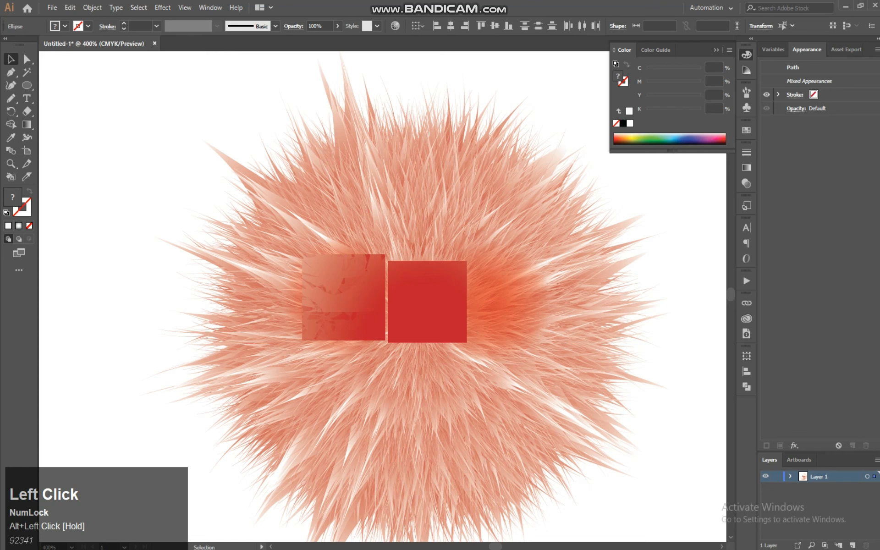
key(ctrl+z)
key(ctrl+z)
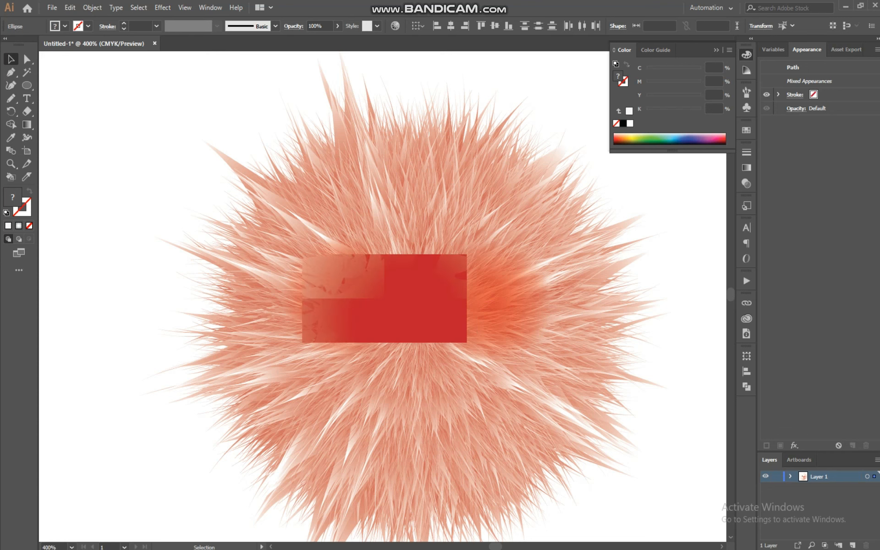
Reflect a copy of the left eye across the vertical axis, place it level over the right red glow and deselect it.
right_click(340, 307)
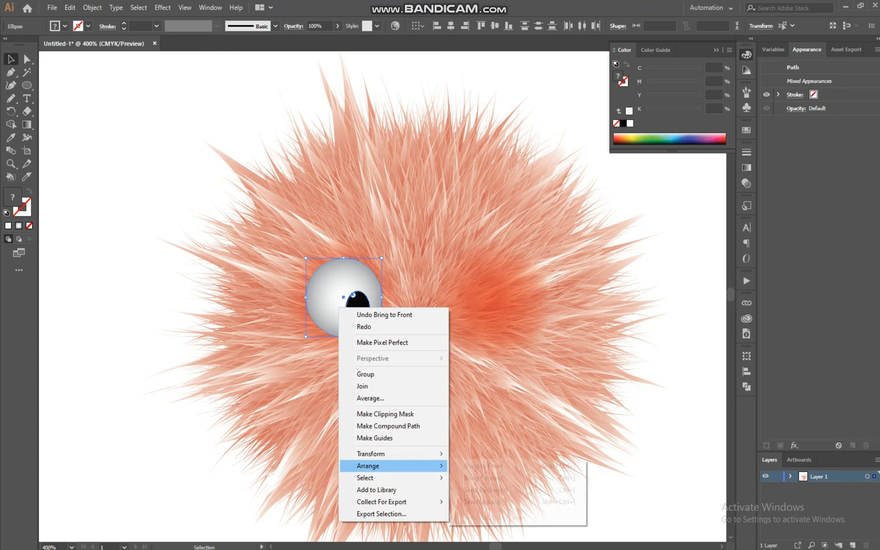
mouse_move(394, 454)
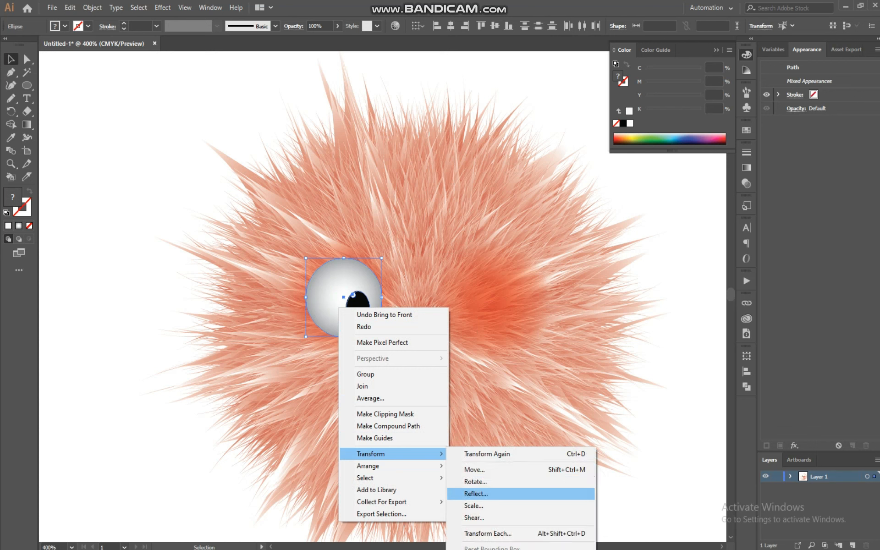
click(476, 493)
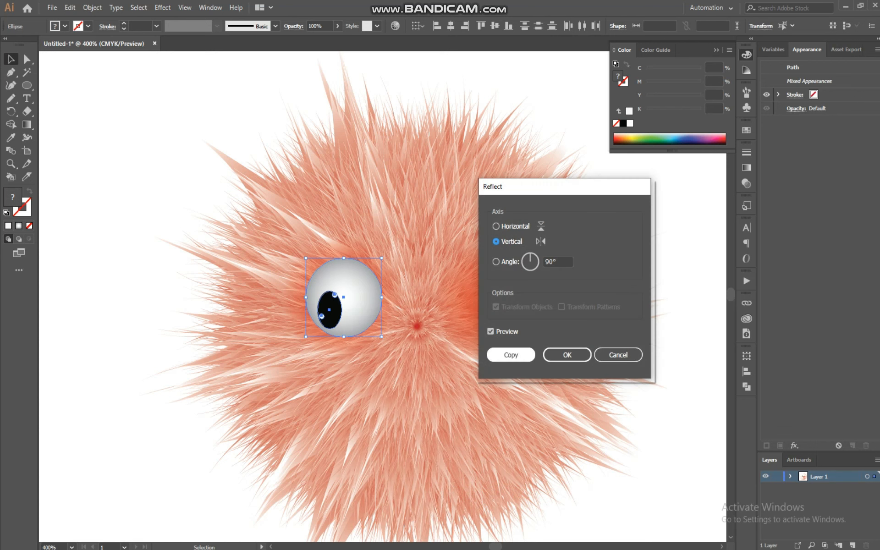
click(511, 355)
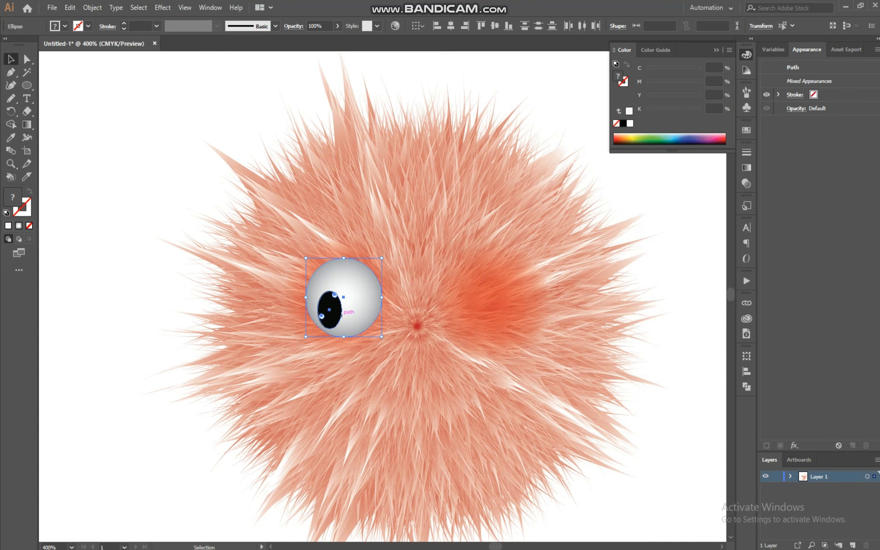
drag(365, 312, 477, 297)
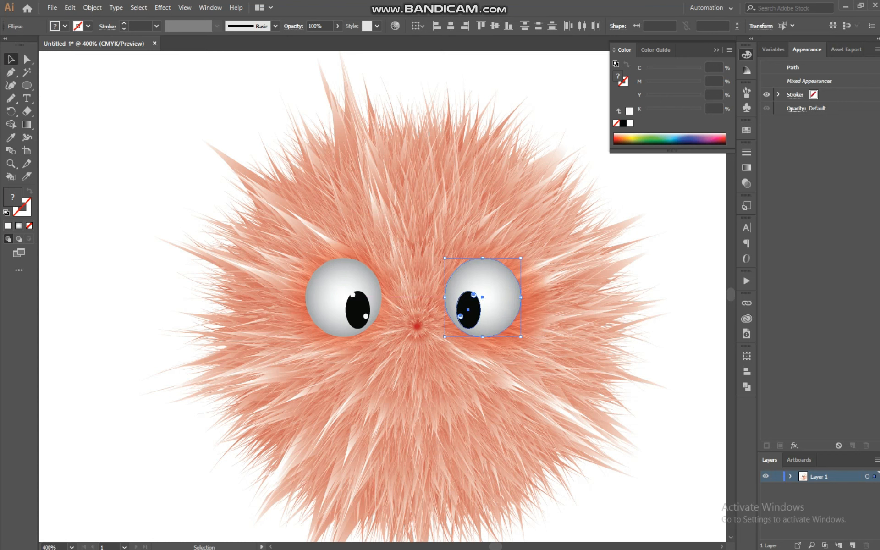
click(275, 358)
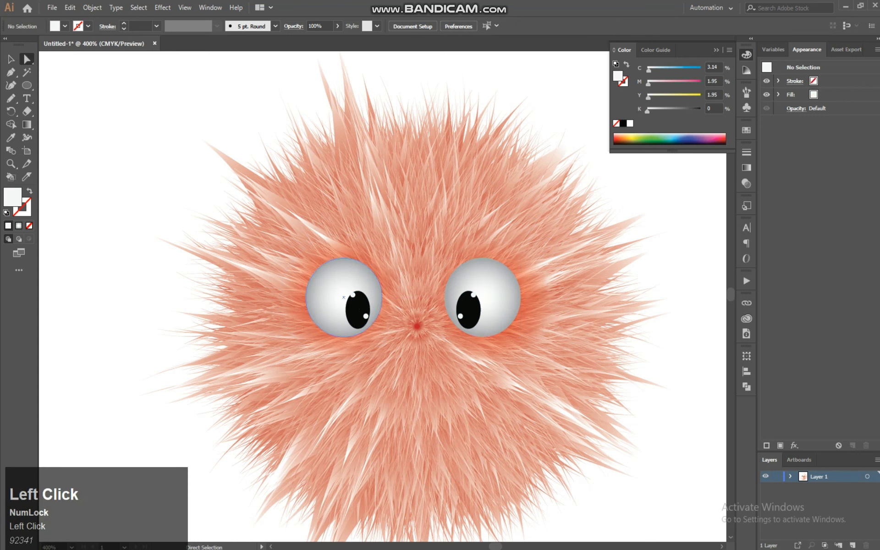
shift+click(366, 316)
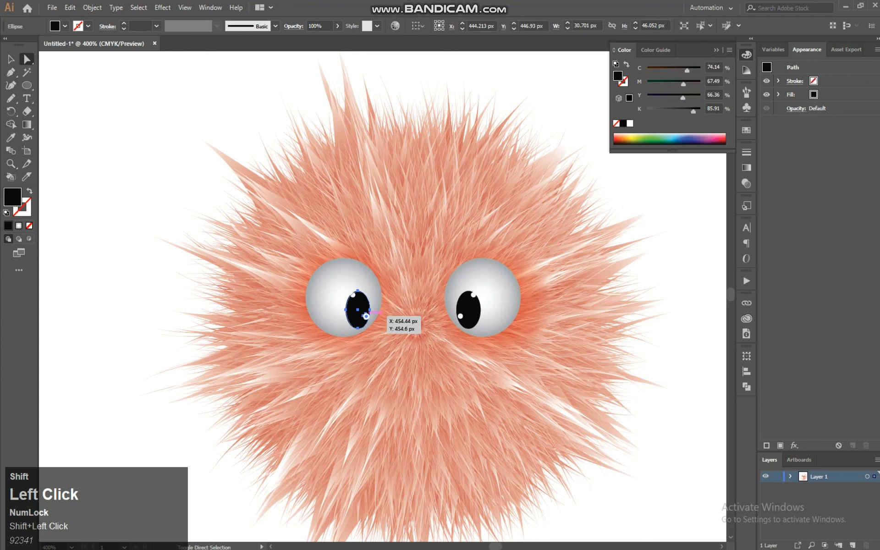
shift+click(366, 316)
click(353, 293)
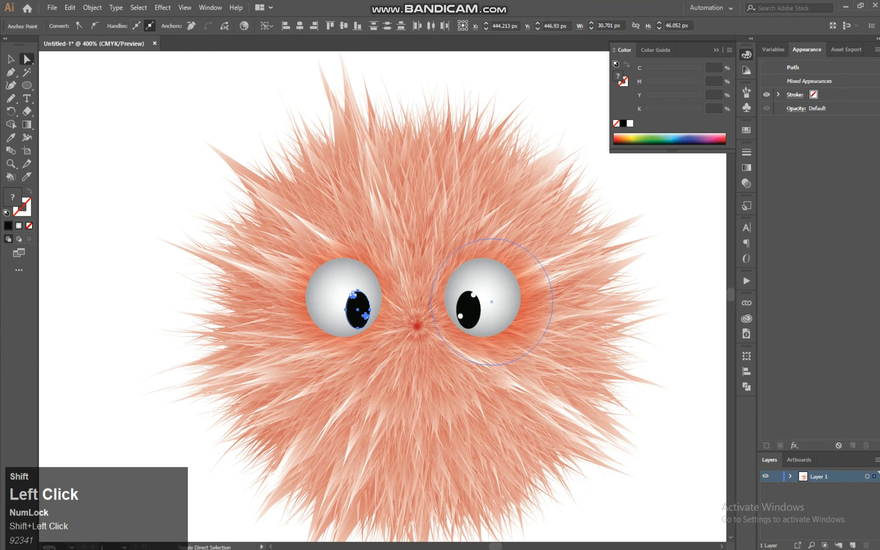
shift+click(468, 310)
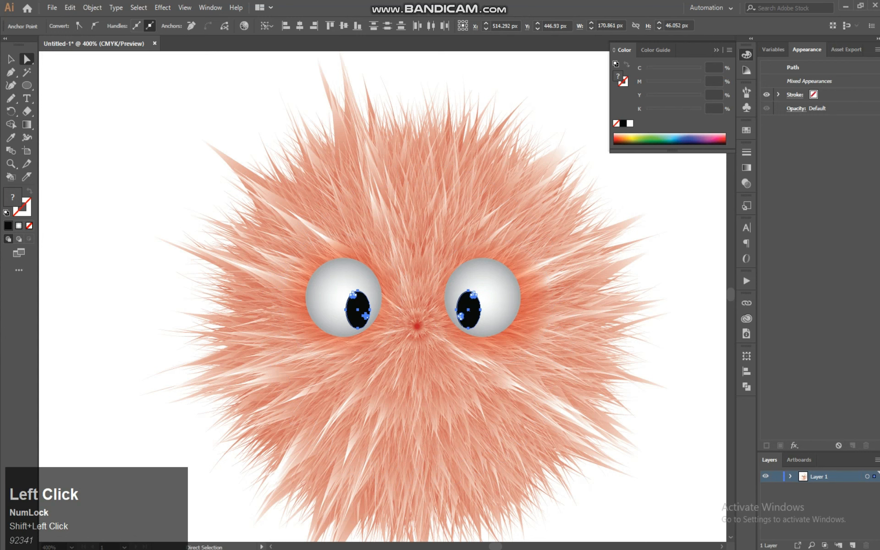
click(366, 252)
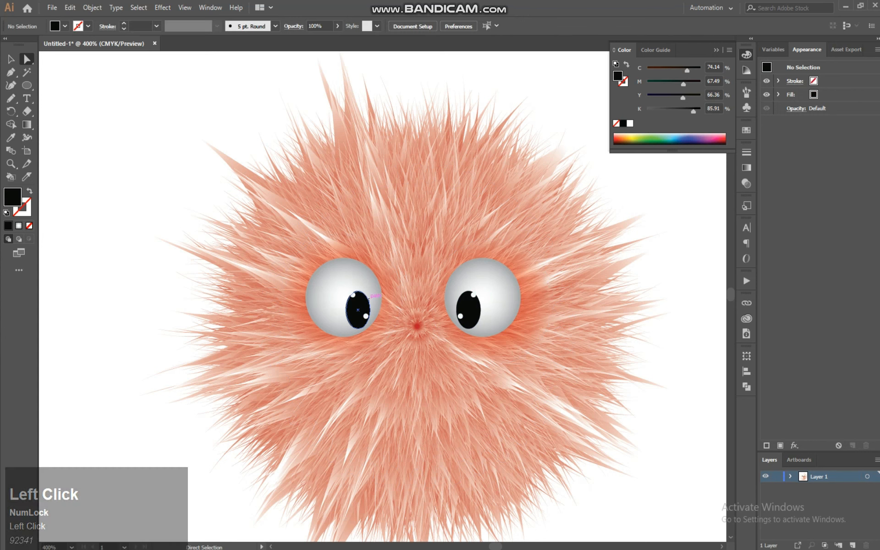
Try to nudge the left eye's pupil and its two highlights up and to the right within the eyeball.
shift+click(369, 296)
shift+click(367, 316)
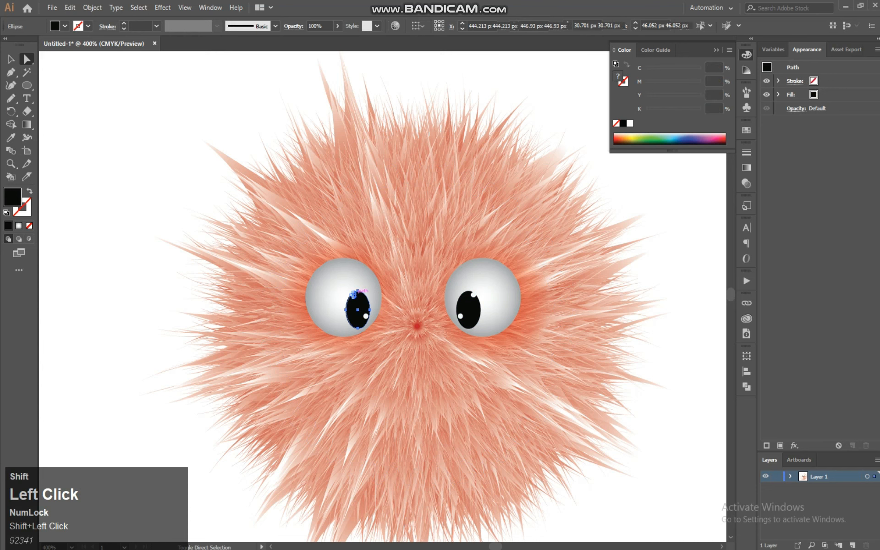
key(Up)
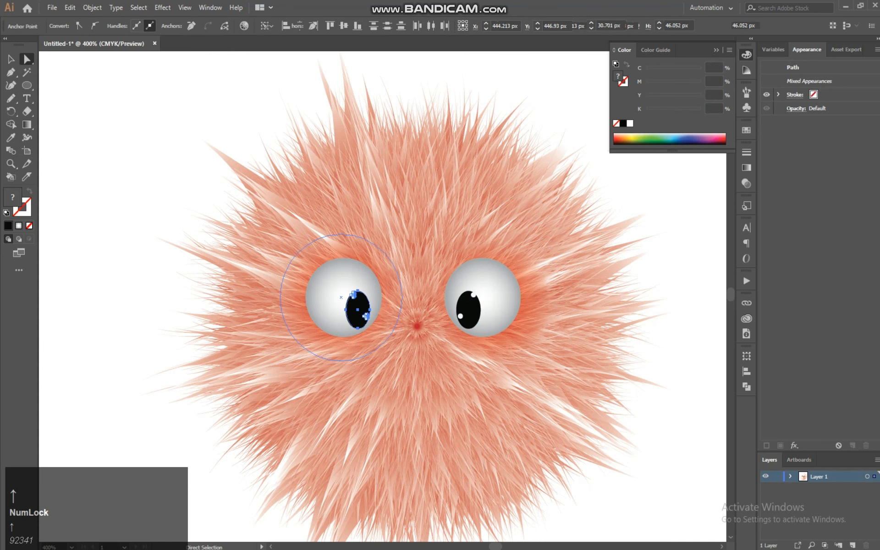
key(Up)
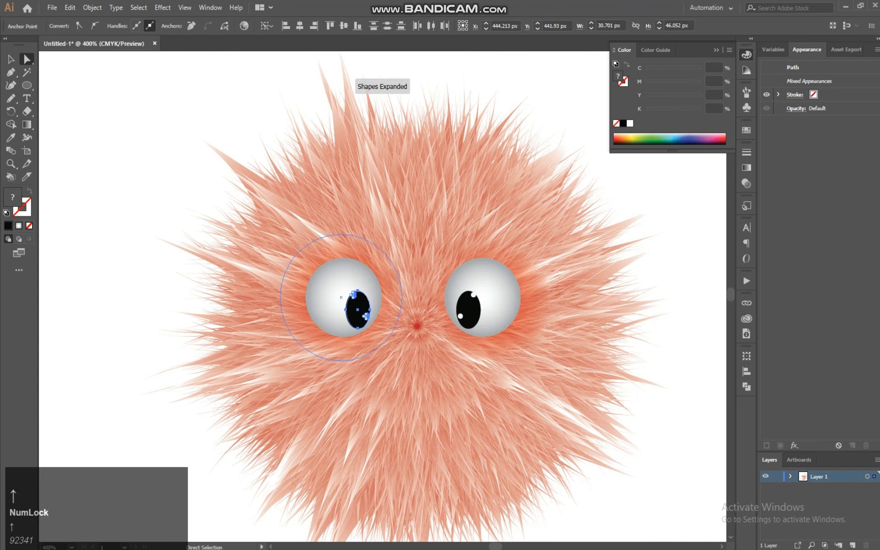
key(Up)
key(Up)
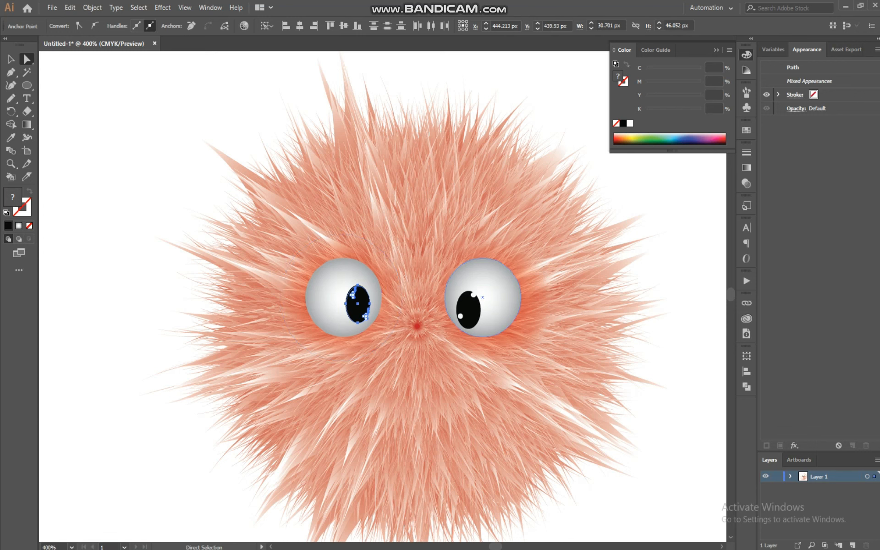
key(Up)
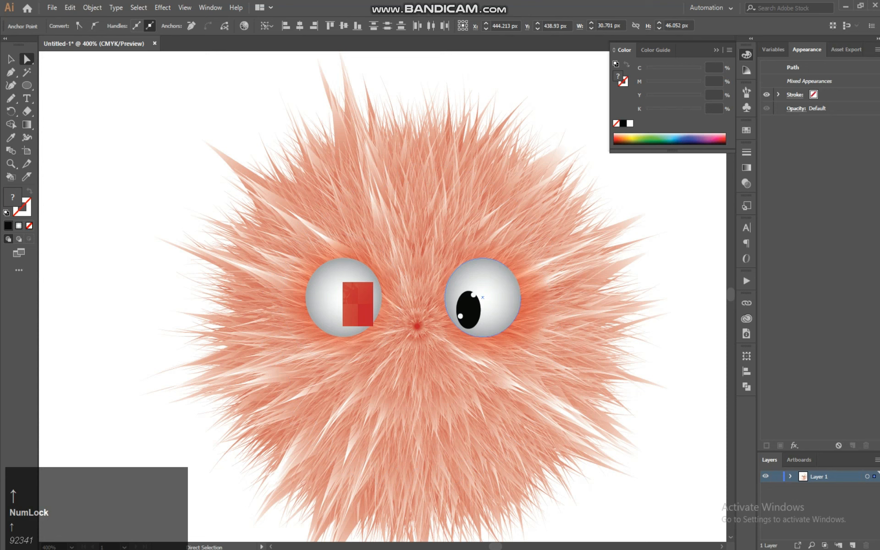
key(Right)
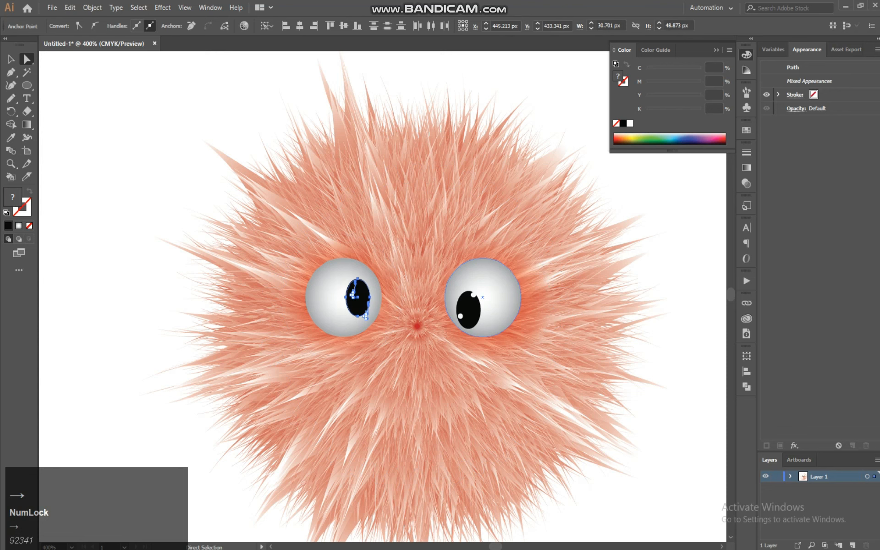
key(Right)
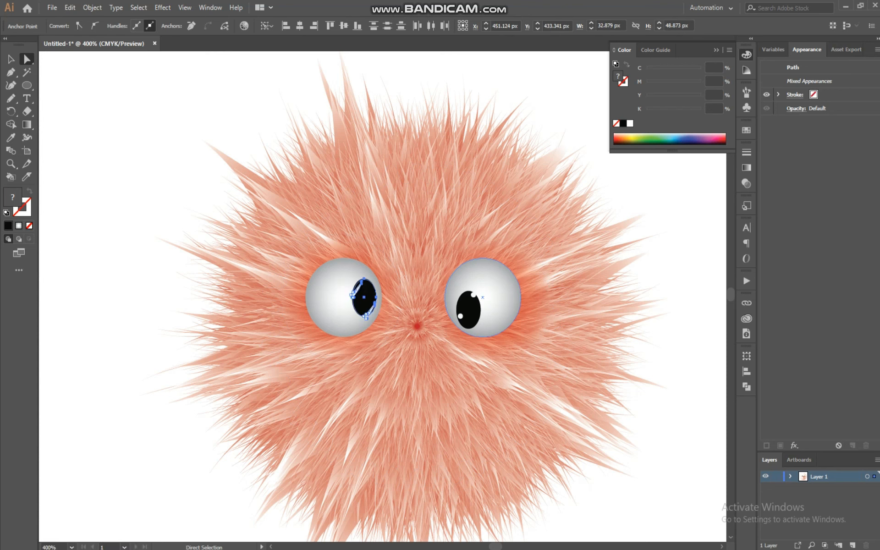
Undo the last sideways nudges of the left eye's pupil and highlights.
click(655, 275)
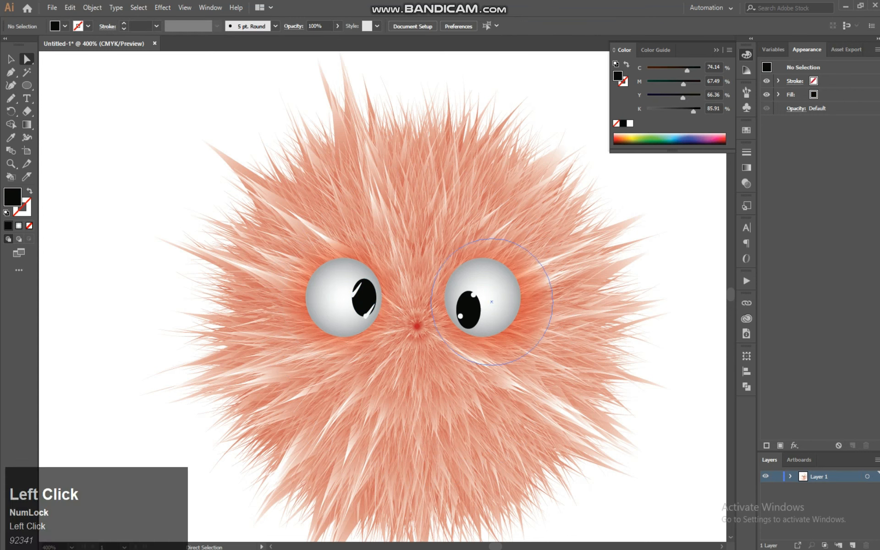
click(356, 291)
key(ctrl+z)
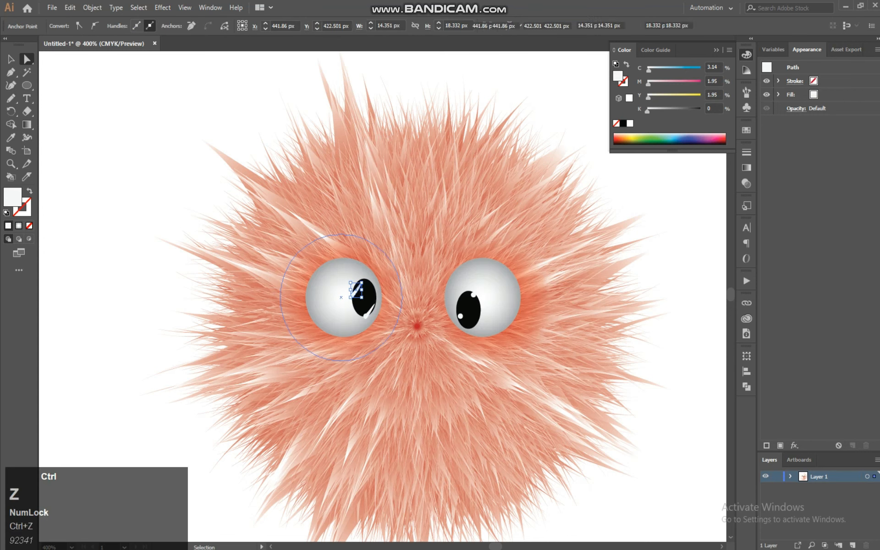
click(365, 316)
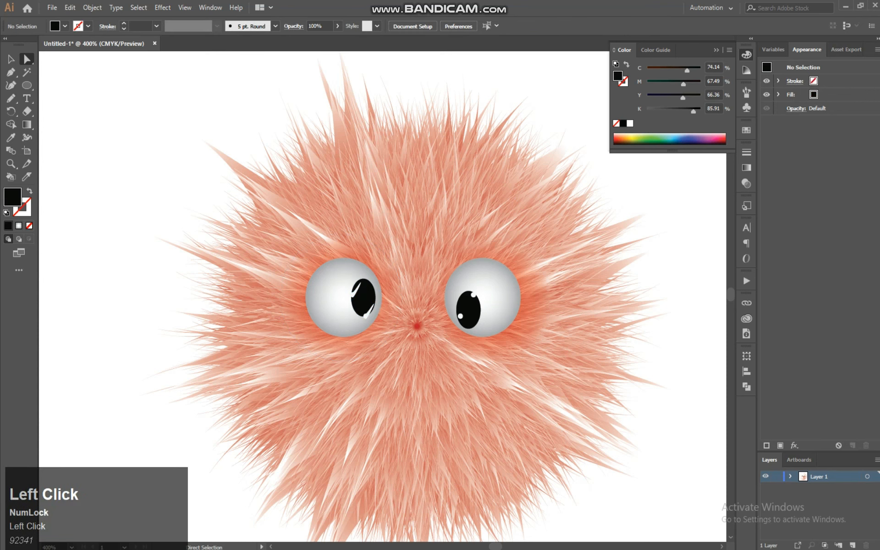
key(ctrl+z)
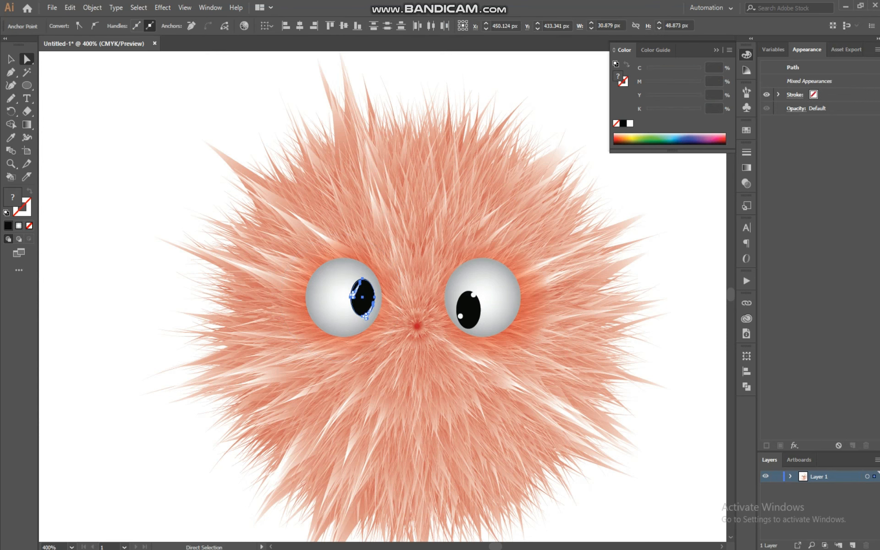
key(ctrl)
key(ctrl+z)
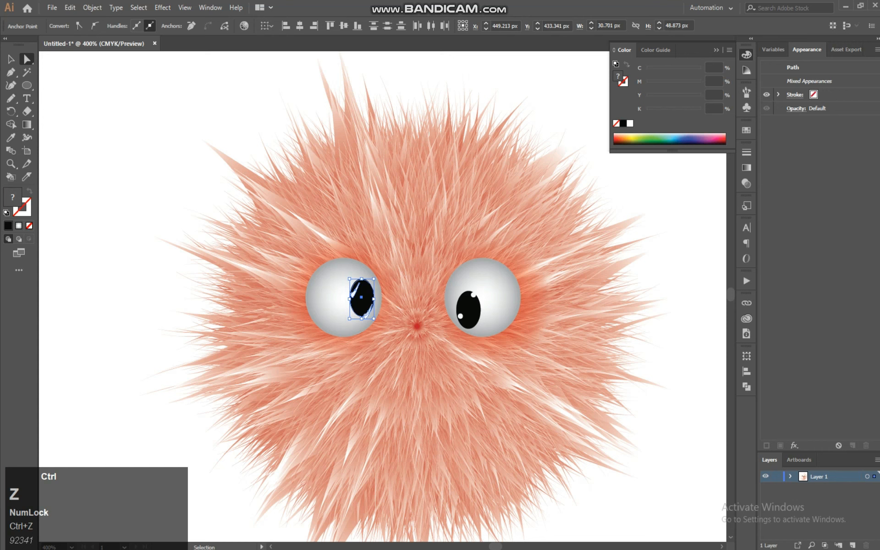
key(ctrl)
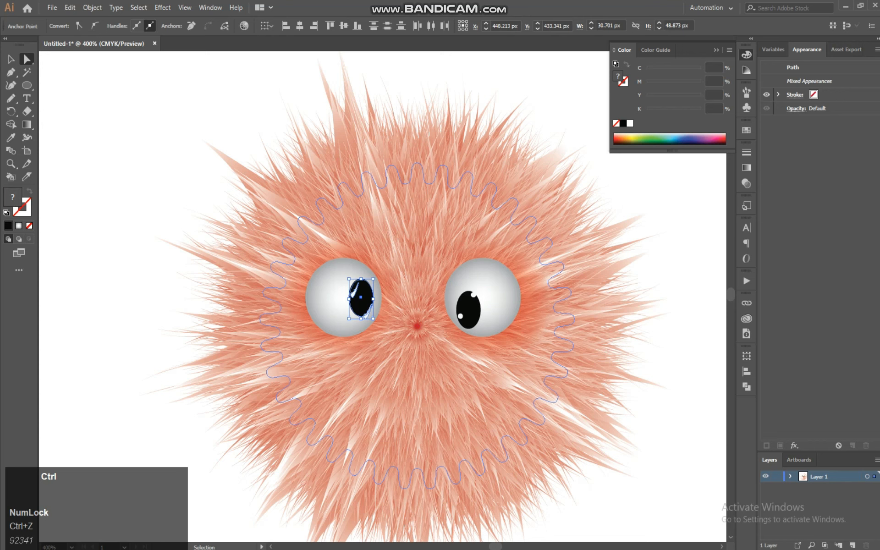
Delete the pupil and both distorted highlights from the left eye, keeping only the gradient eyeball.
key(ctrl+equal)
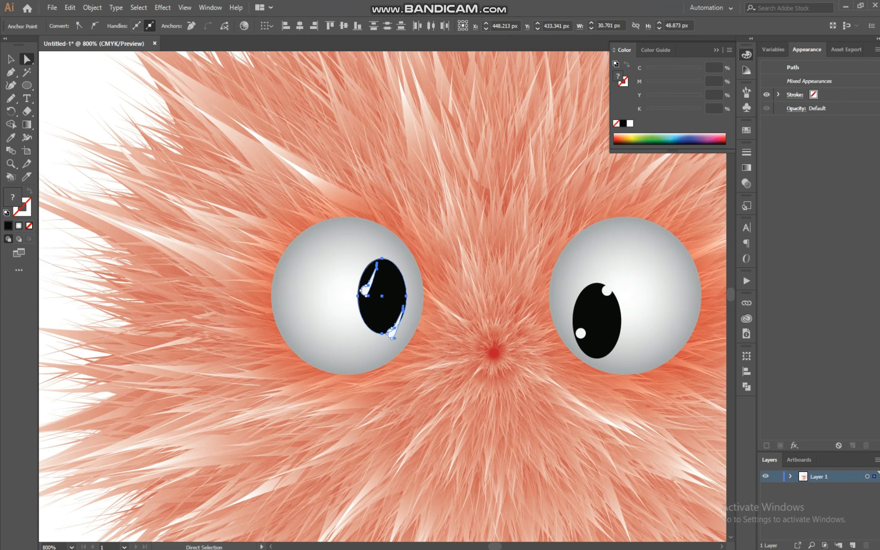
click(396, 283)
key(Delete)
click(372, 282)
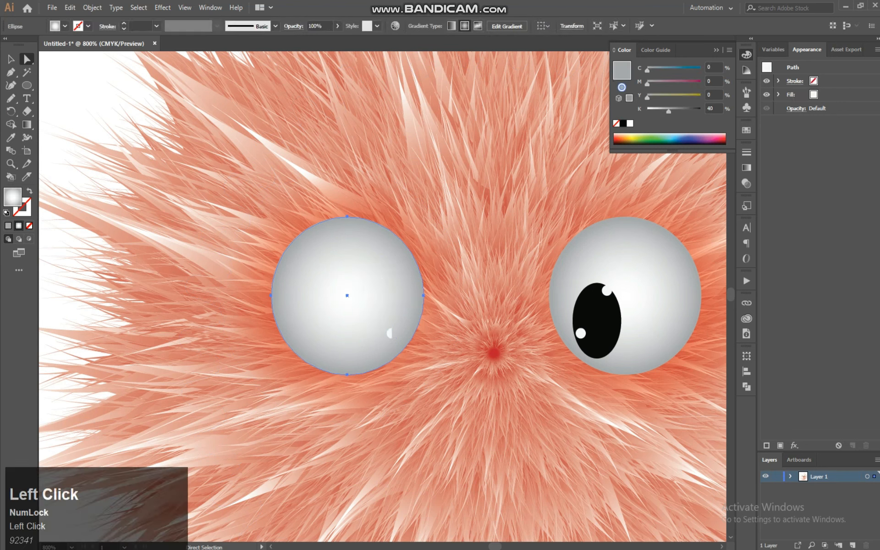
click(365, 285)
key(Delete)
key(Delete)
click(389, 329)
key(Delete)
click(366, 293)
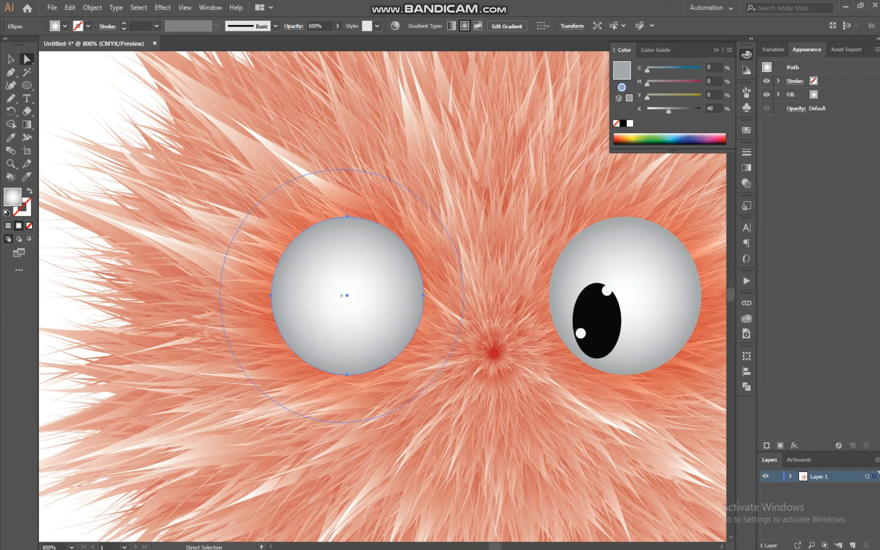
click(11, 60)
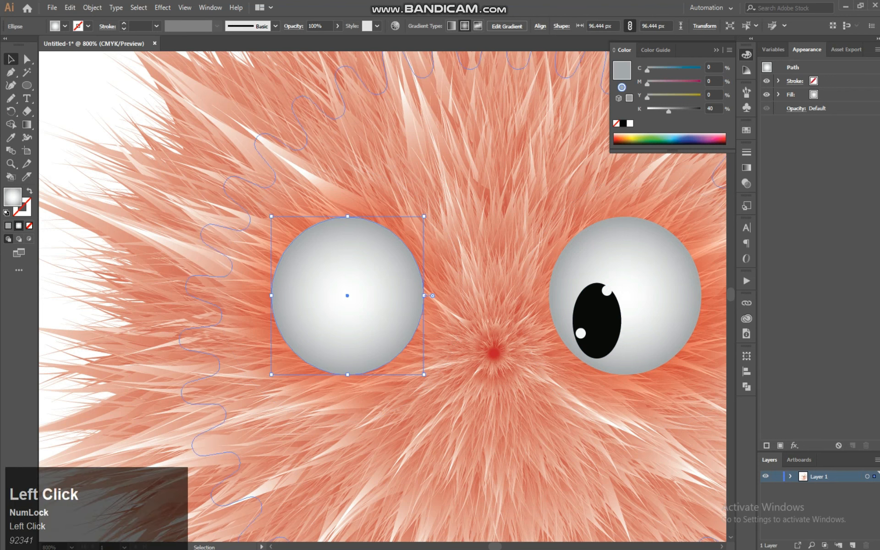
shift+click(596, 321)
shift+click(607, 290)
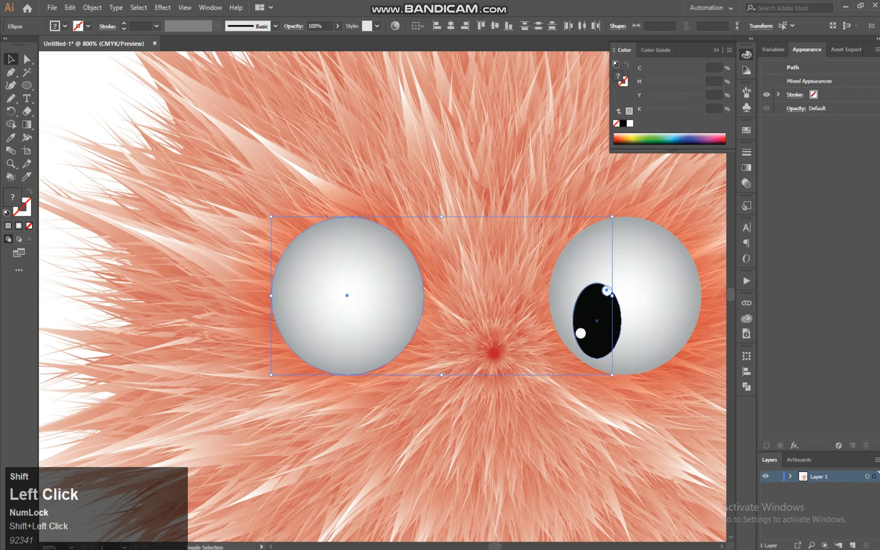
click(493, 352)
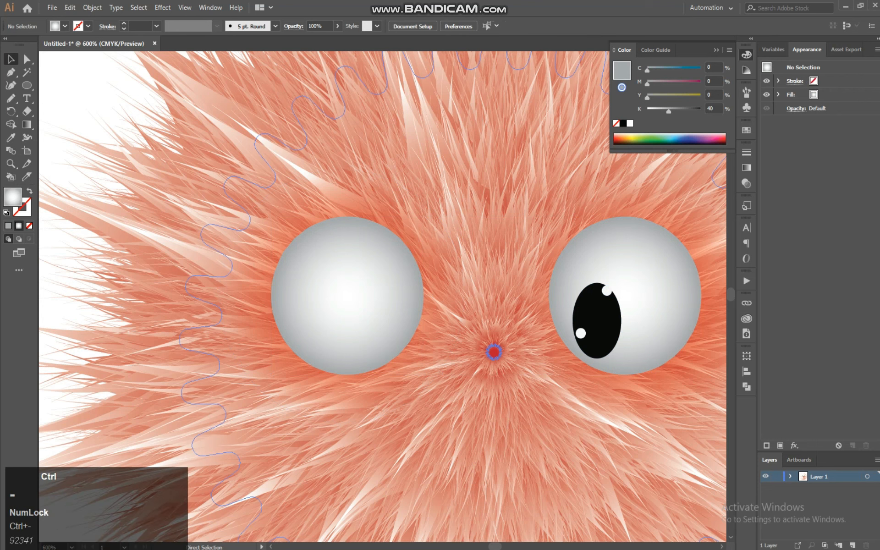
key(ctrl+minus)
key(ctrl+minus)
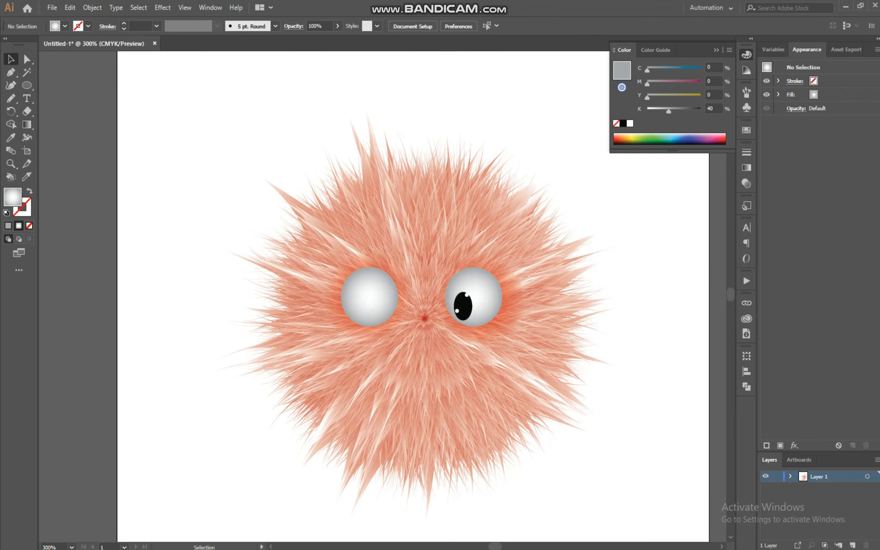
Shift the right eye's two highlights slightly up, and raise the pupil together with them to the eyeball's mid-height.
click(463, 306)
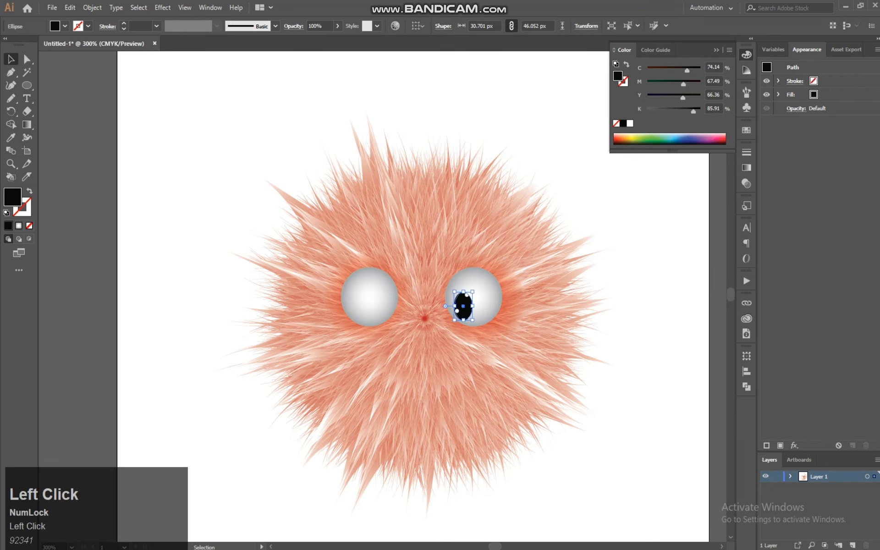
shift+click(468, 294)
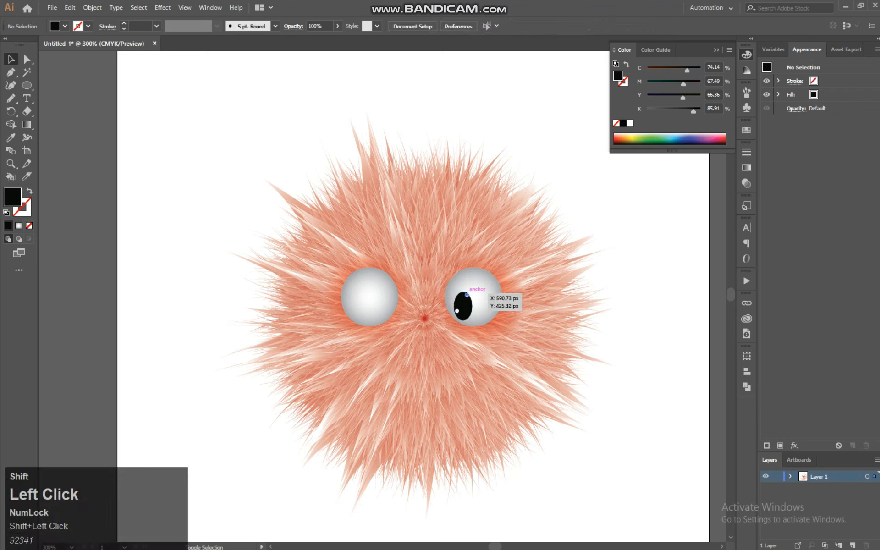
click(467, 294)
shift+click(457, 311)
drag(469, 313, 466, 306)
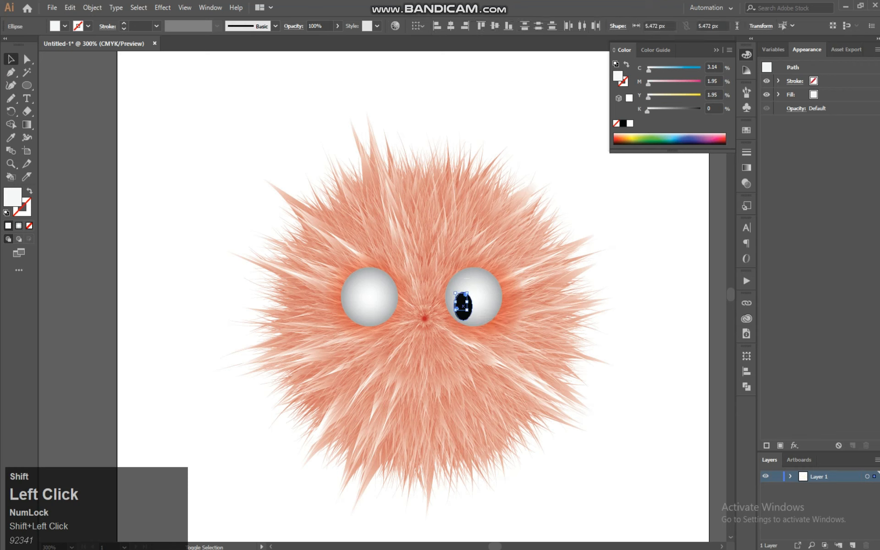
shift+click(465, 317)
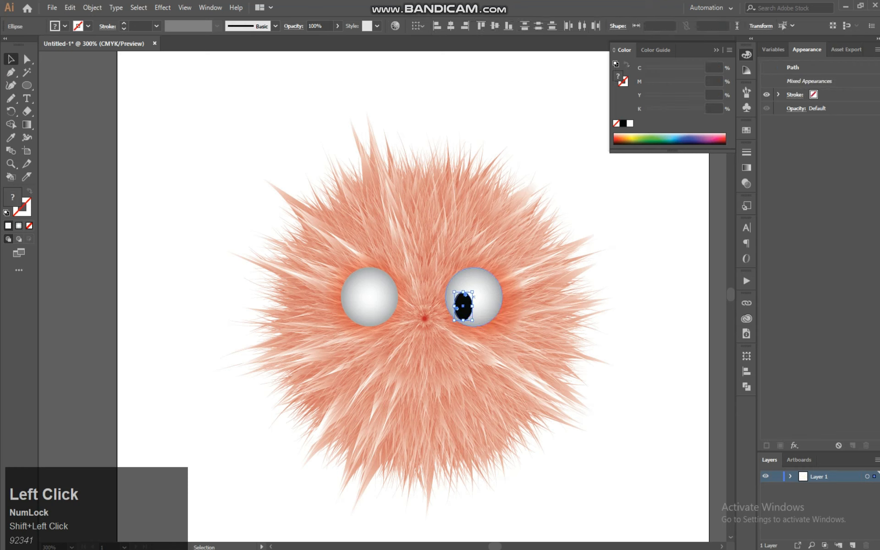
drag(466, 314, 467, 292)
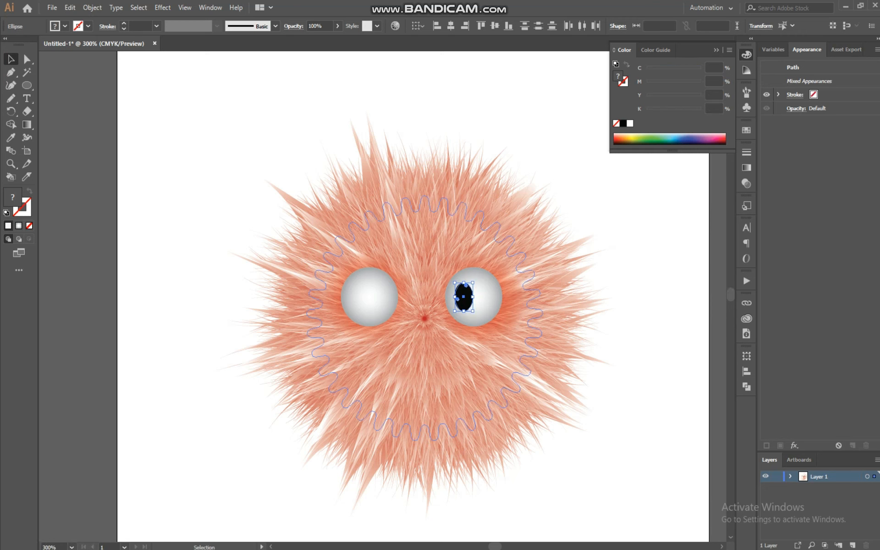
Select the upper highlight on the right eye's pupil.
key(ctrl)
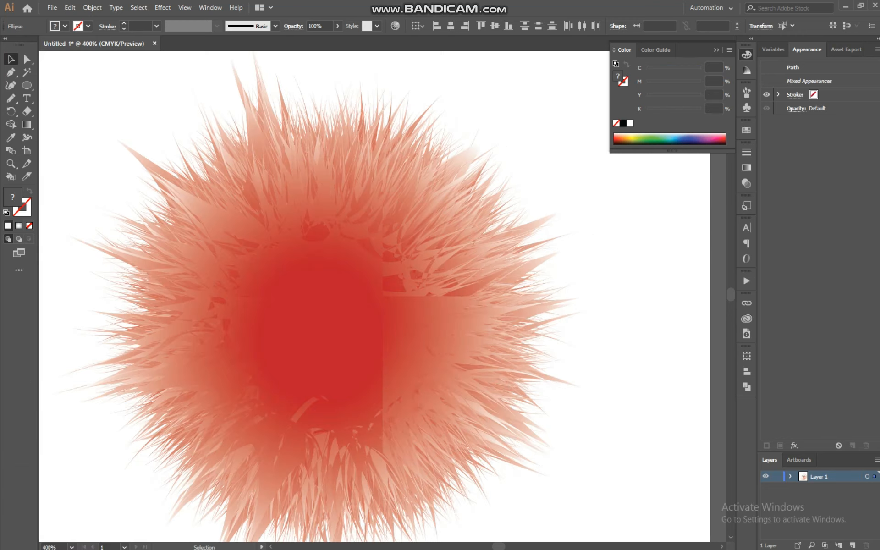
key(space)
drag(330, 325, 316, 331)
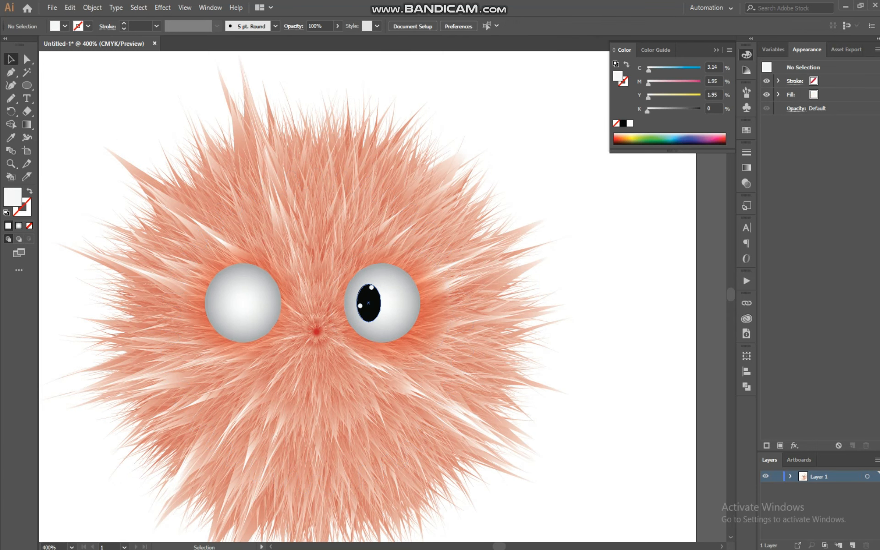
click(372, 288)
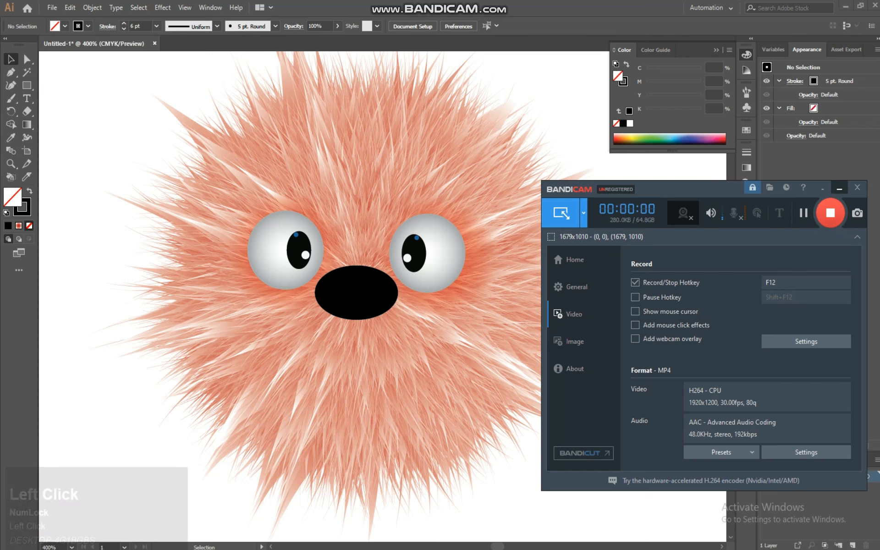
click(822, 188)
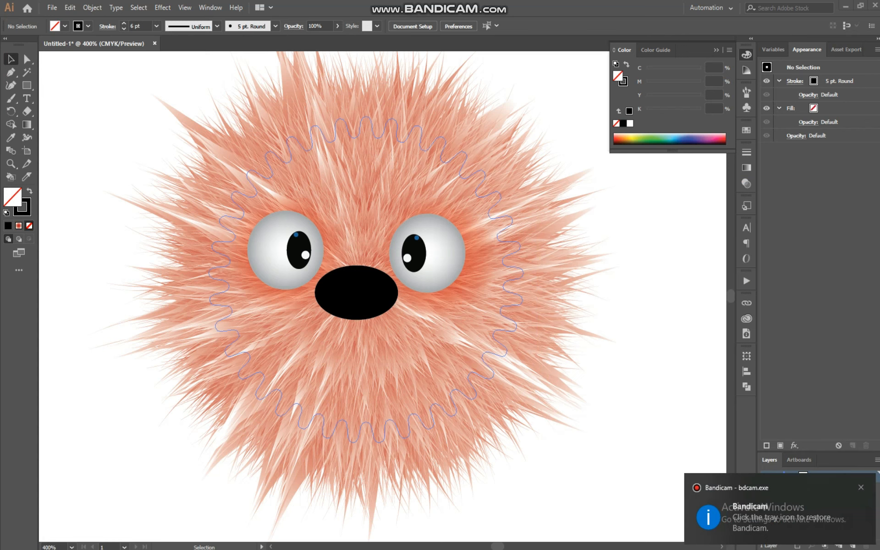
click(860, 487)
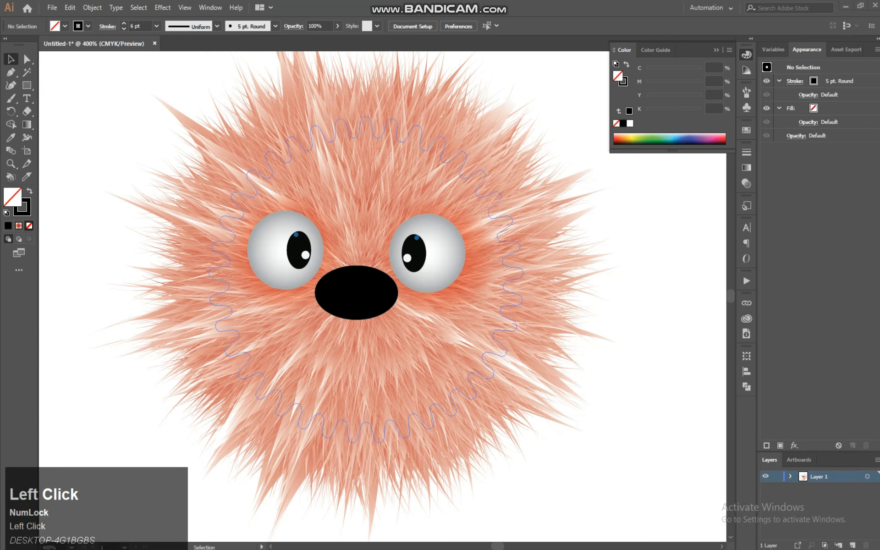
Replace the nose ellipse's black fill with the red sampled from the fur's gradient, turned into a solid colour.
click(357, 292)
click(356, 292)
double_click(12, 197)
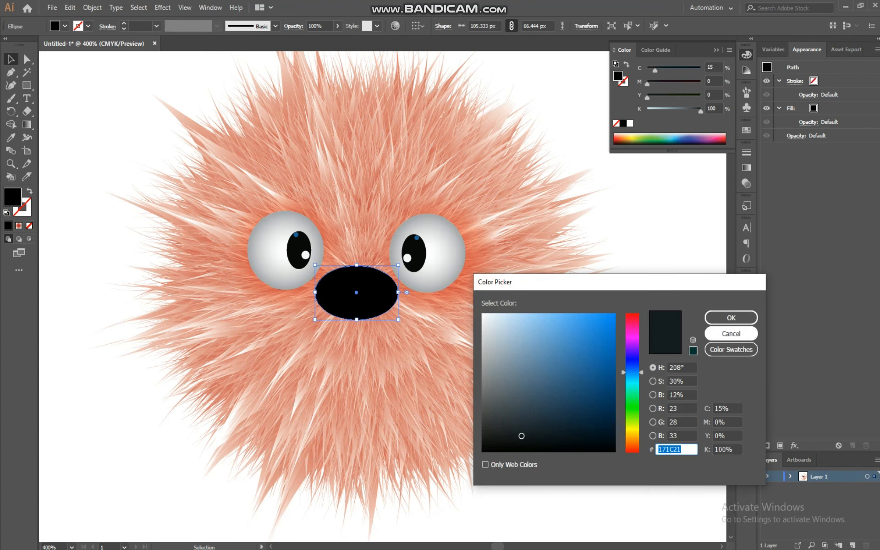
click(731, 334)
click(11, 137)
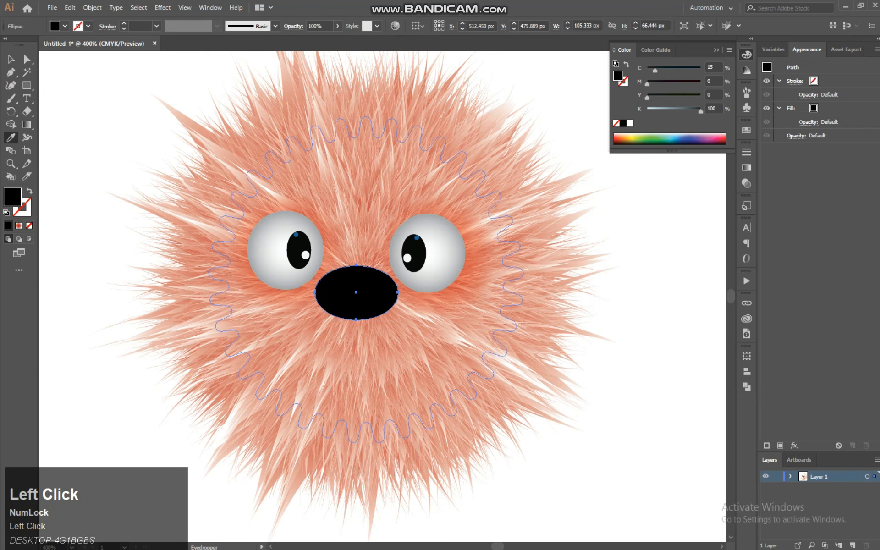
click(420, 196)
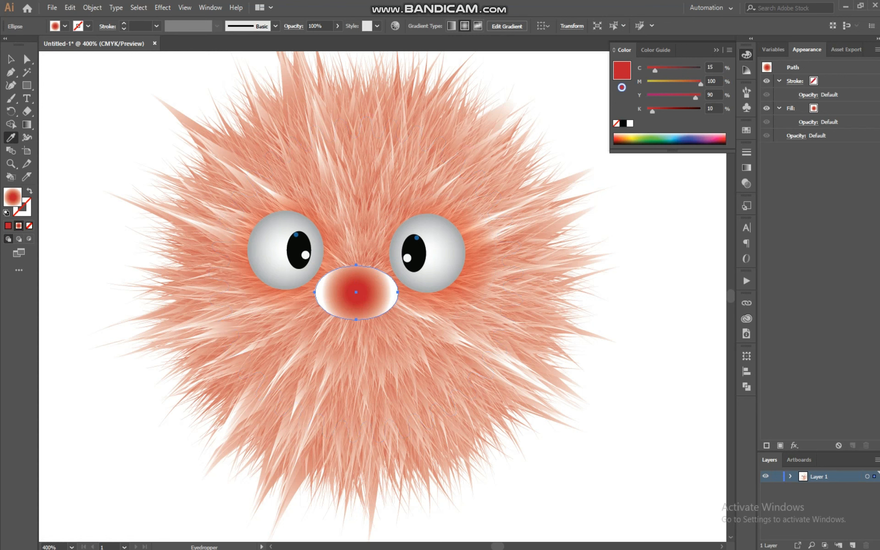
click(8, 226)
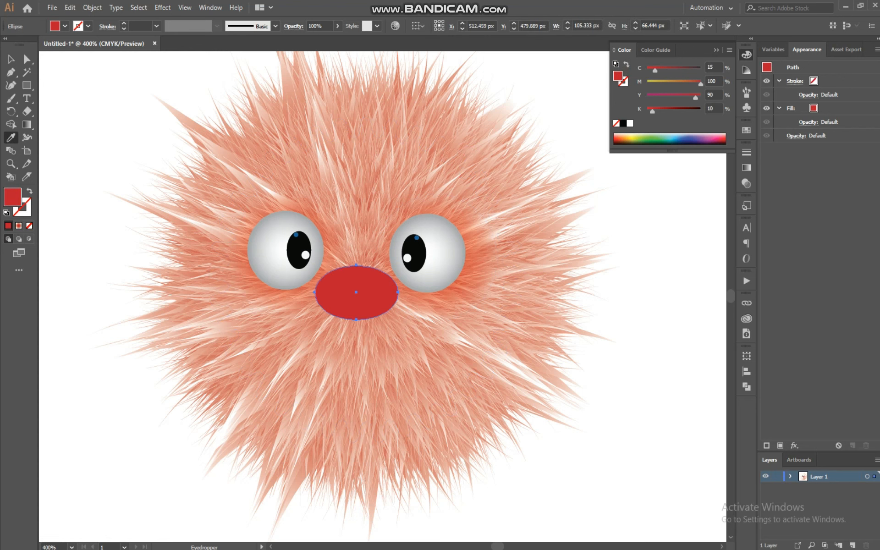
Adjust the nose's fill to 83% magenta and 77% yellow, and deselect the nose.
drag(700, 84, 693, 98)
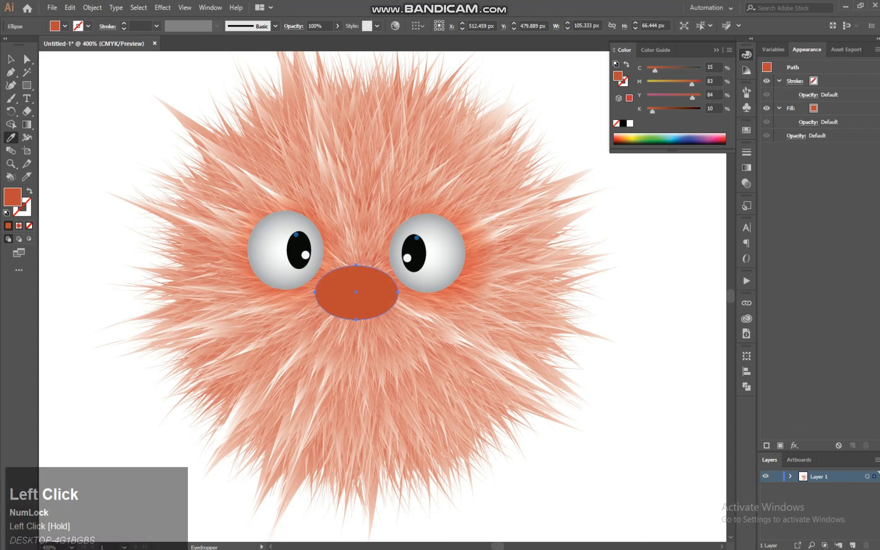
click(689, 97)
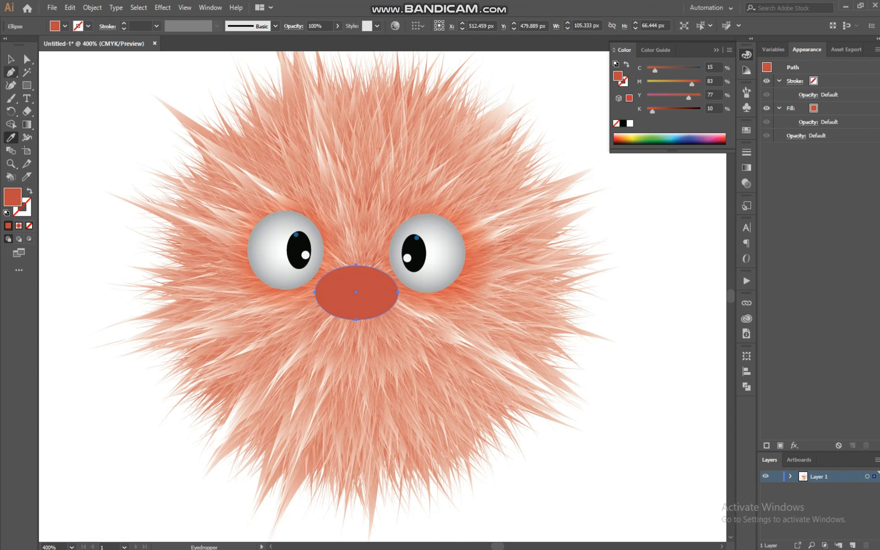
click(11, 59)
key(ctrl+shift+a)
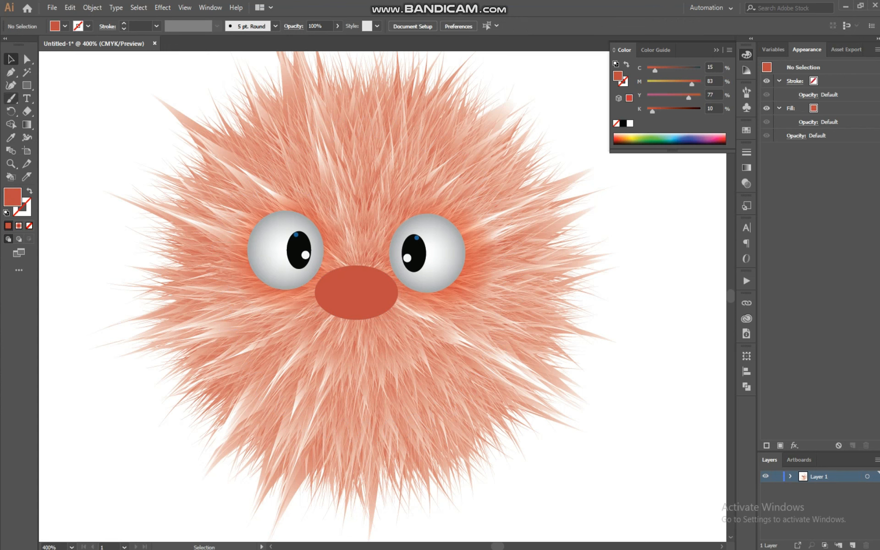
Draw a horizontal line about 169 px long below the nose with the Line Segment tool as the mouth.
click(27, 85)
right_click(27, 85)
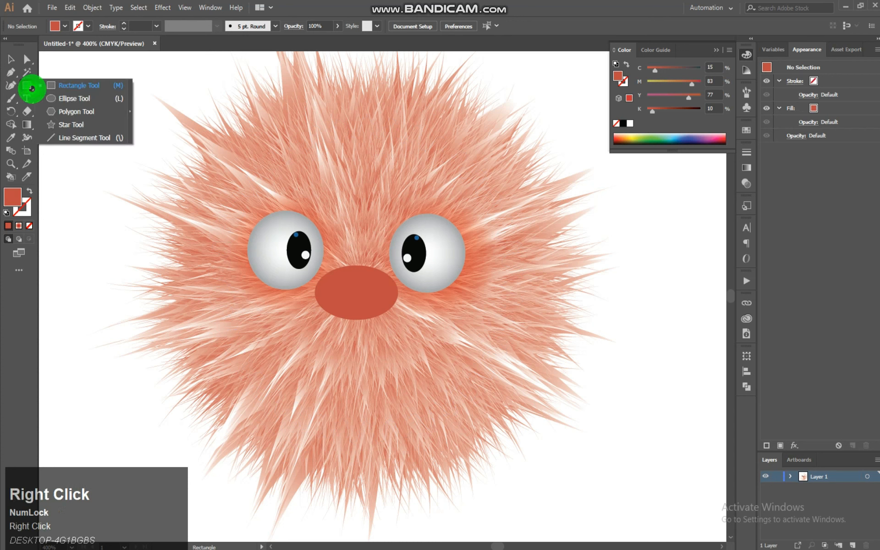
click(69, 139)
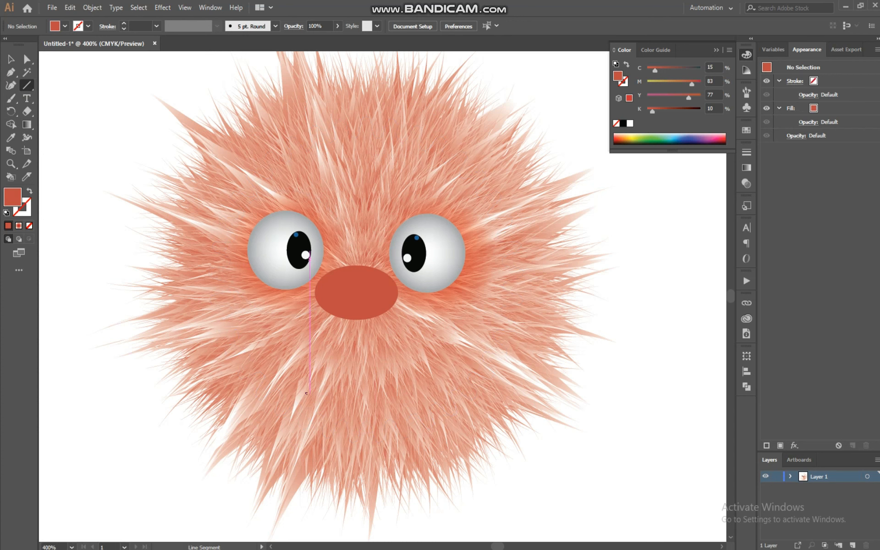
drag(286, 250, 427, 382)
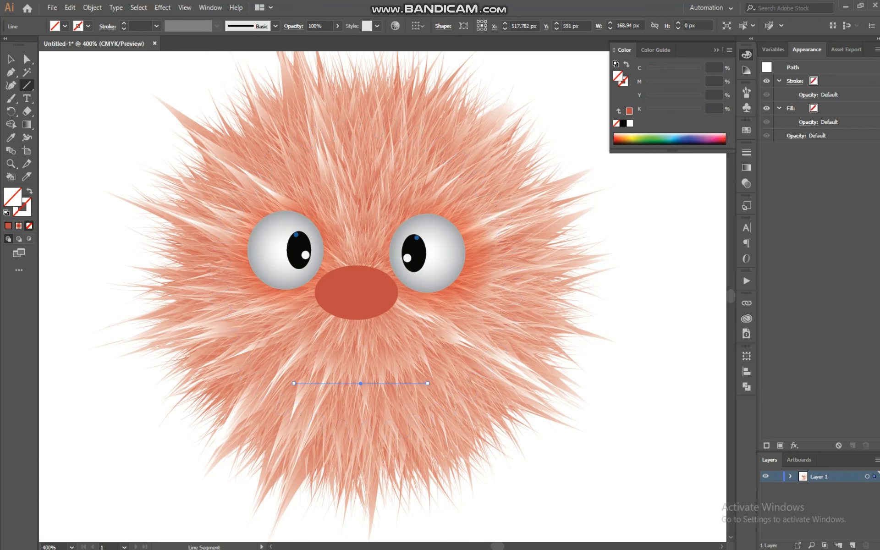
Try stroke weights of 7, 8, 12 and 80 pt on the mouth line and settle on 40 pt.
click(156, 26)
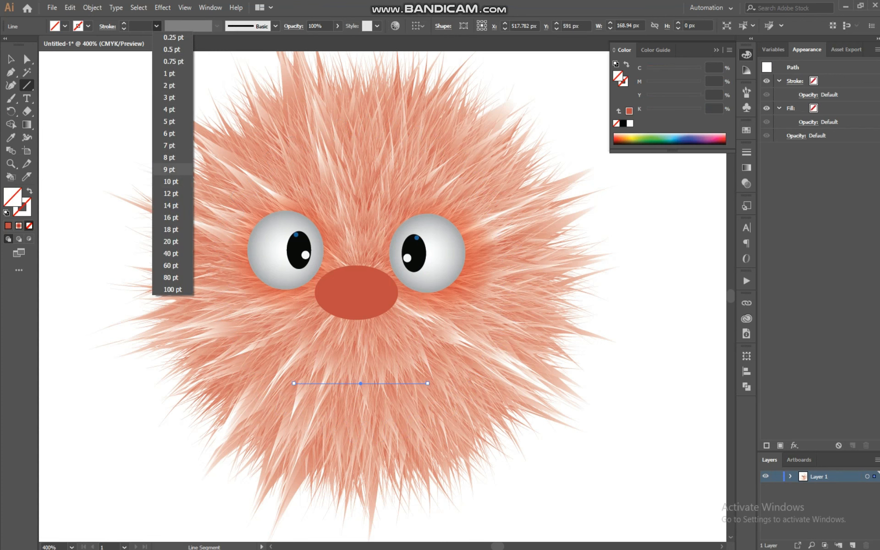
click(170, 145)
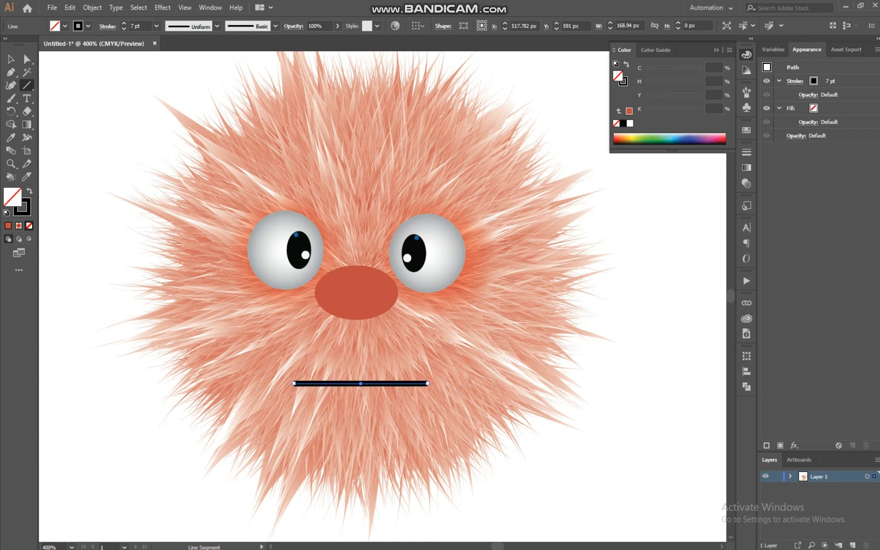
click(156, 25)
click(170, 157)
click(156, 26)
click(171, 194)
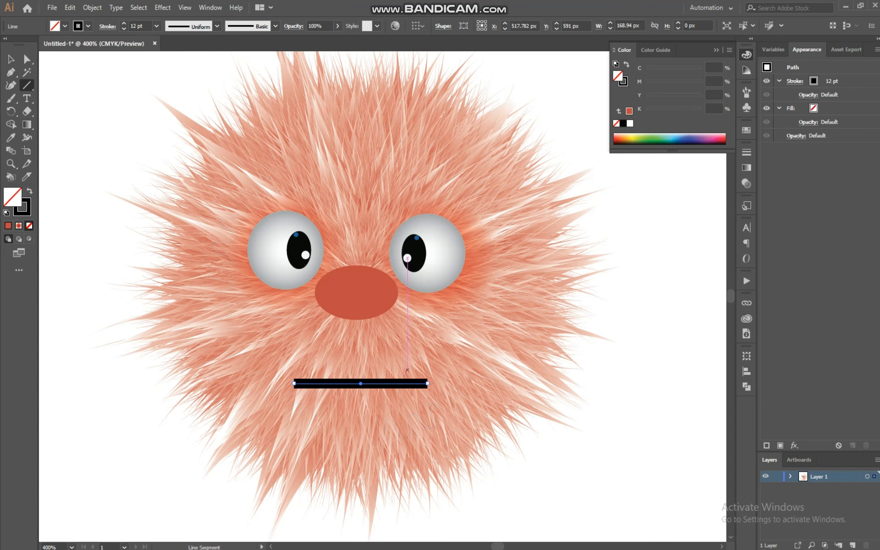
click(157, 27)
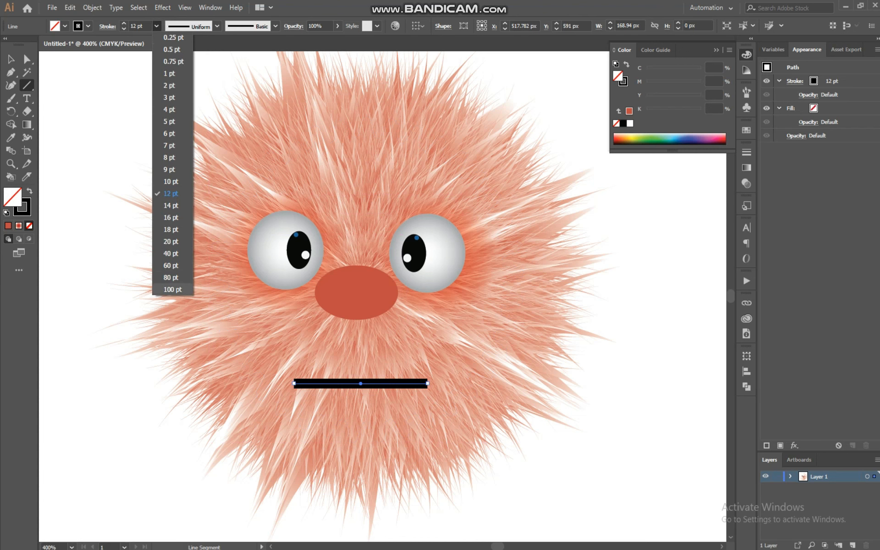
click(170, 278)
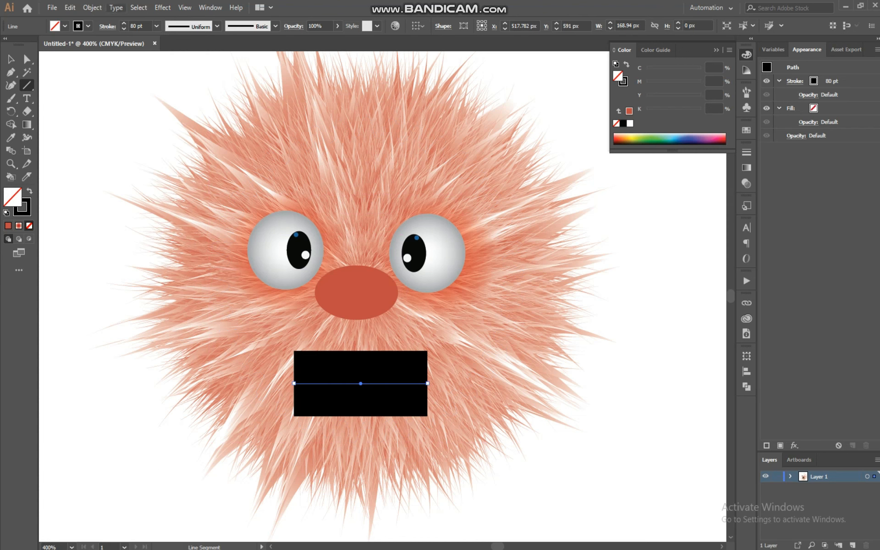
click(156, 25)
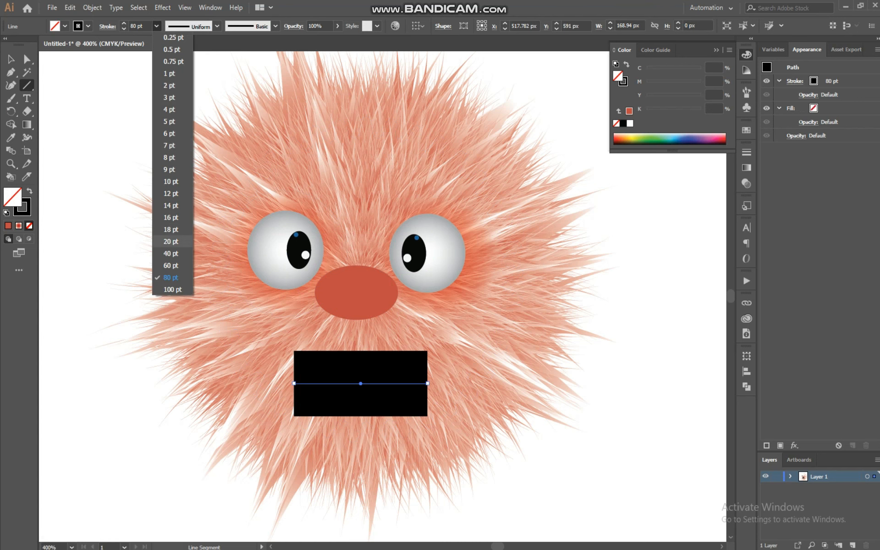
click(171, 231)
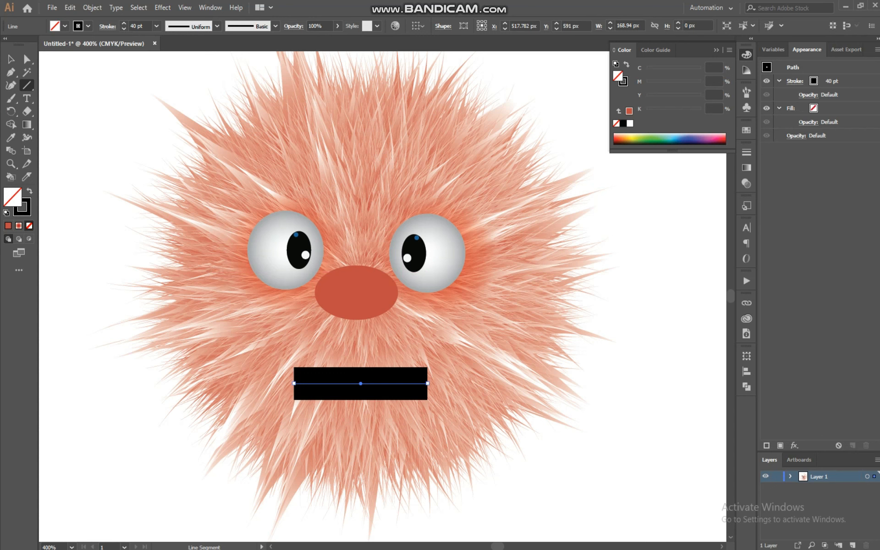
Lengthen the mouth line at both ends to about 264 px.
key(ctrl)
key(ctrl+equal)
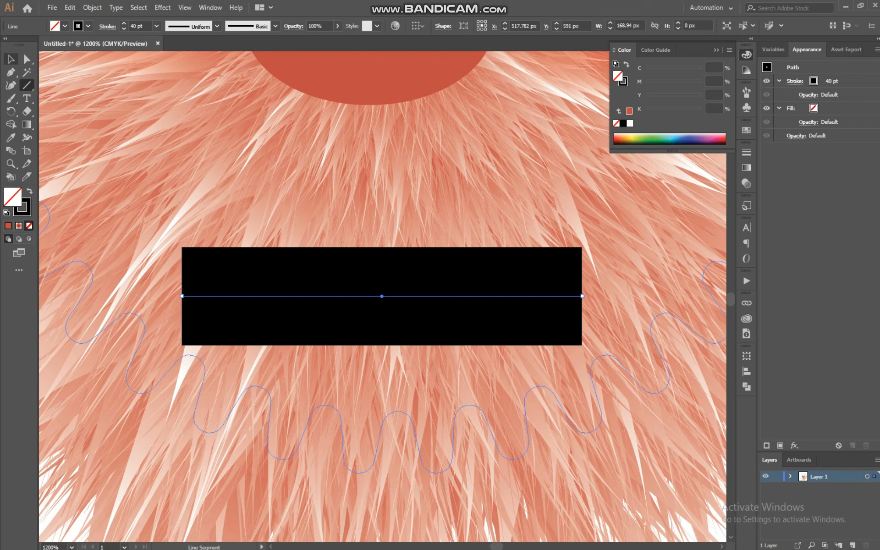
click(11, 59)
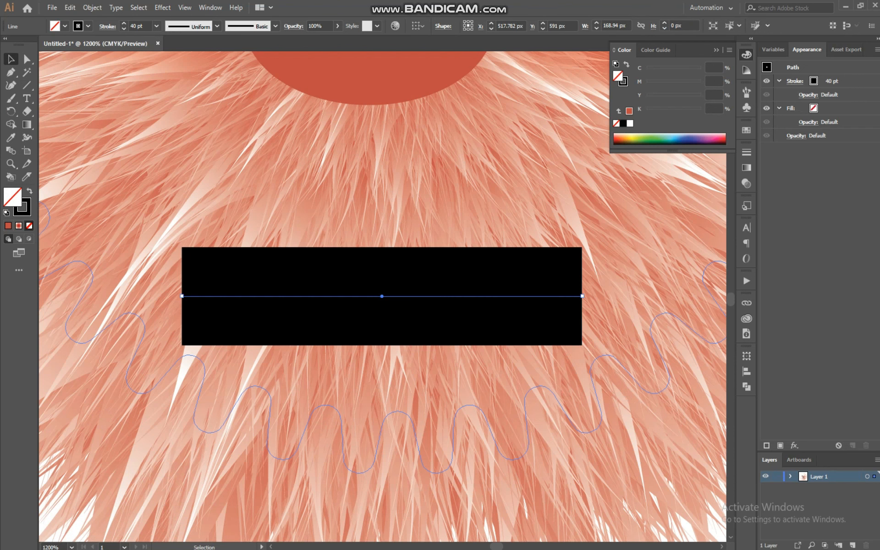
drag(582, 296, 689, 296)
drag(182, 296, 64, 296)
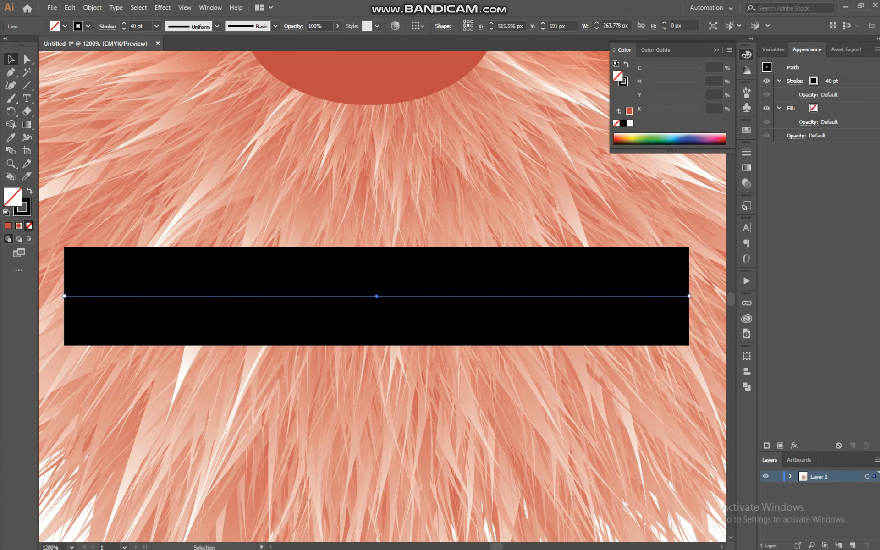
Move the mouth line's left anchor inward and slightly up to about X 401 px, Y 584 px.
click(27, 58)
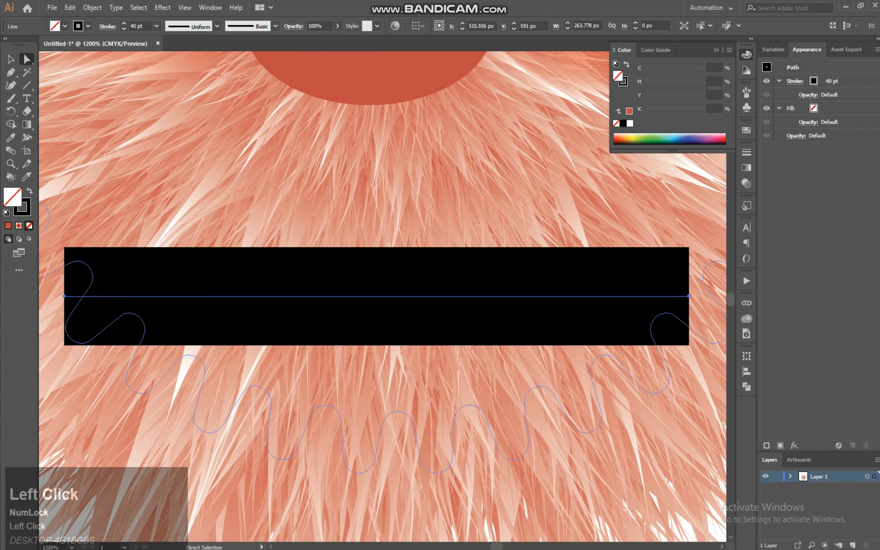
click(65, 297)
mouse_move(64, 296)
mouse_down()
mouse_move(76, 267)
mouse_move(105, 278)
mouse_up()
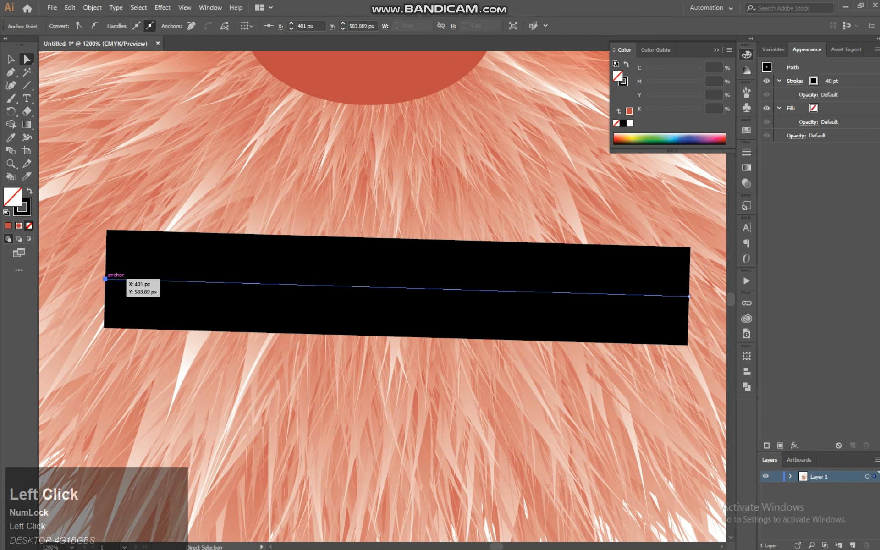
right_click(105, 278)
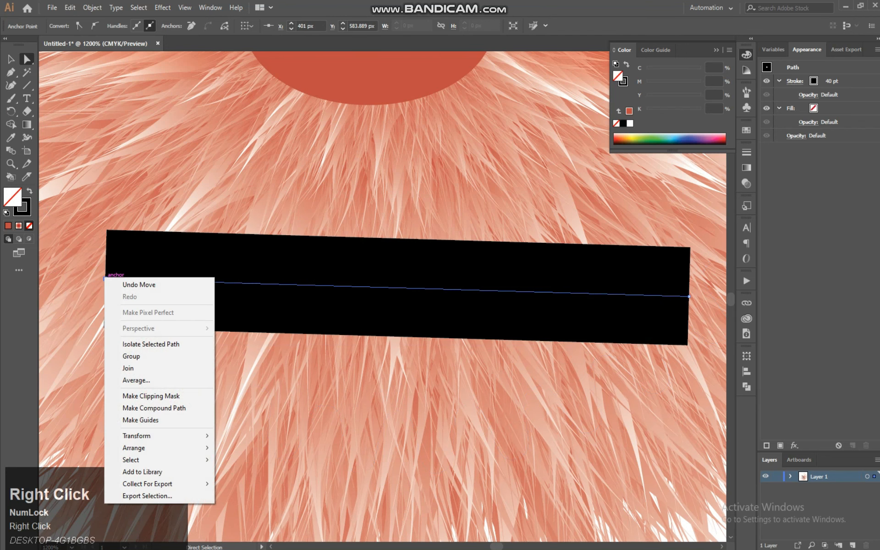
click(105, 278)
Try to convert the mouth line's left anchor with the Pen tool.
key(p)
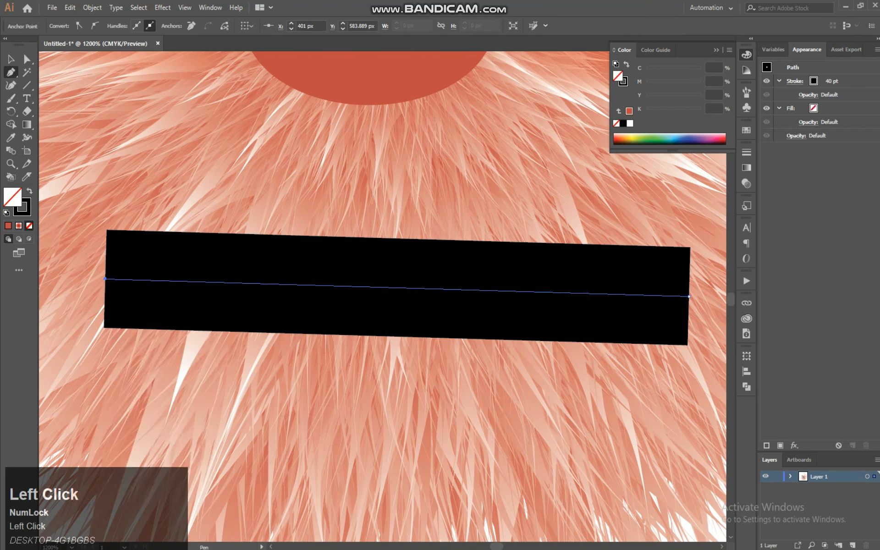
key(alt)
alt+click(105, 278)
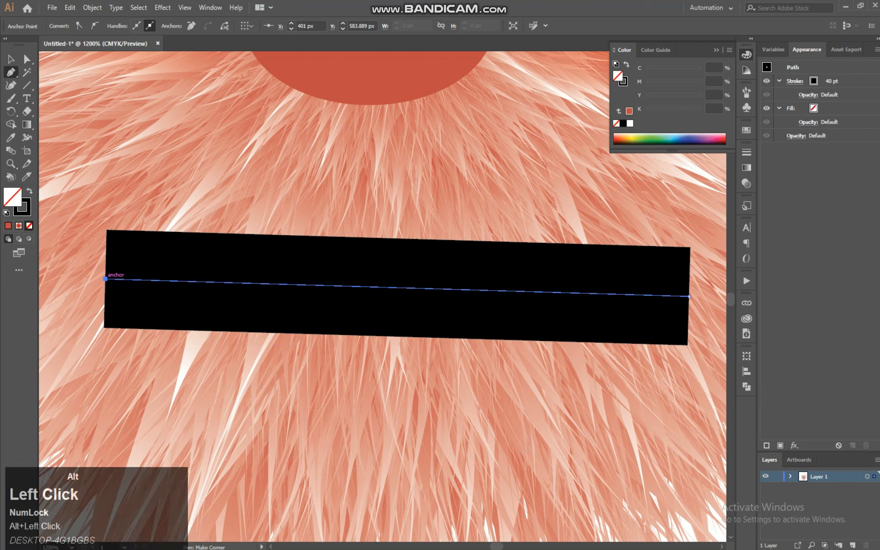
shift+click(105, 279)
Bend the mouth line into a smile by pulling a long downward handle from its left anchor with the Anchor Point tool.
right_click(11, 72)
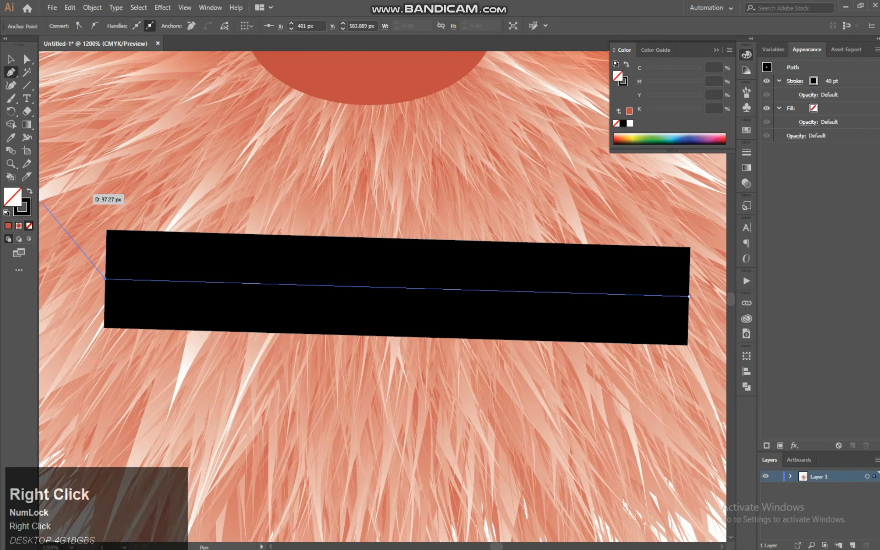
click(60, 88)
drag(105, 278, 233, 369)
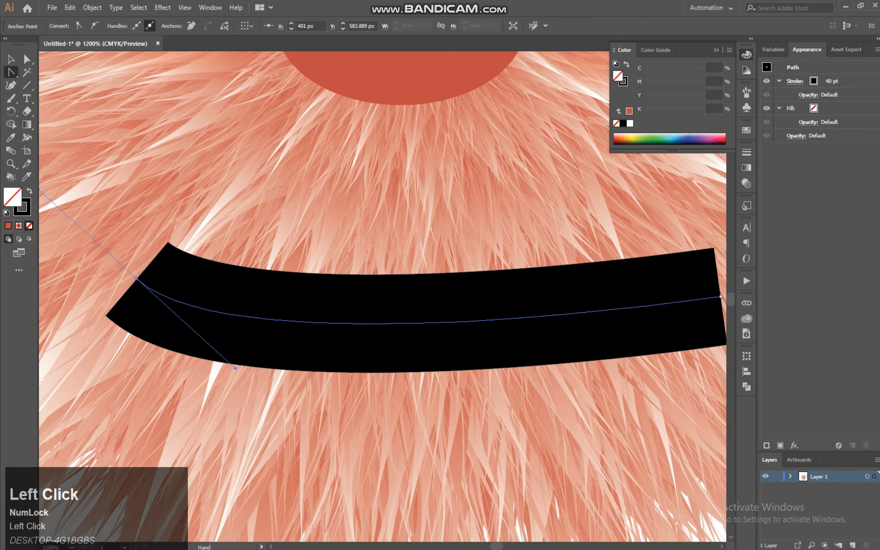
drag(146, 208, 253, 208)
drag(143, 189, 156, 89)
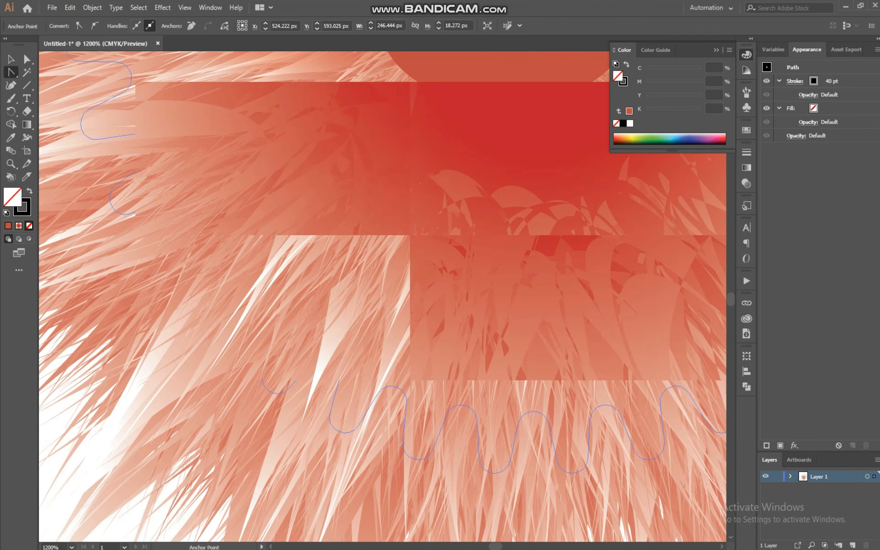
click(242, 278)
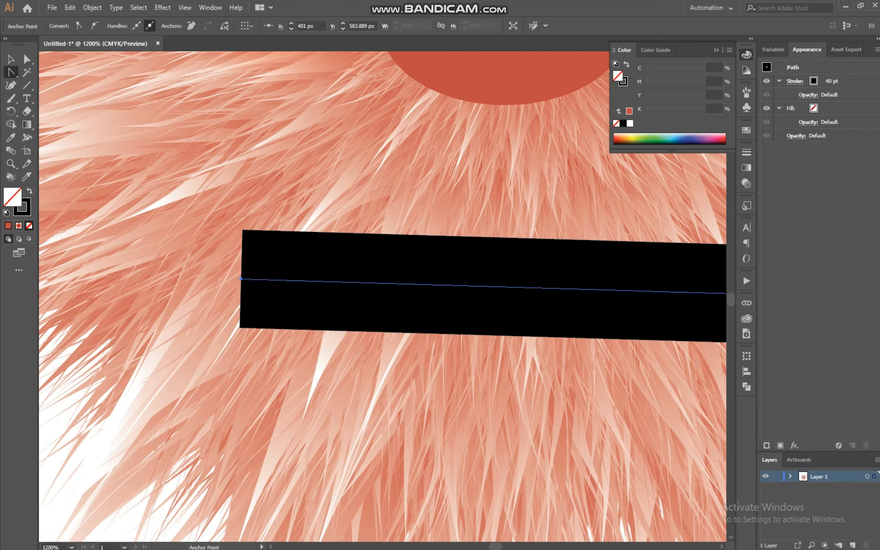
key(ctrl)
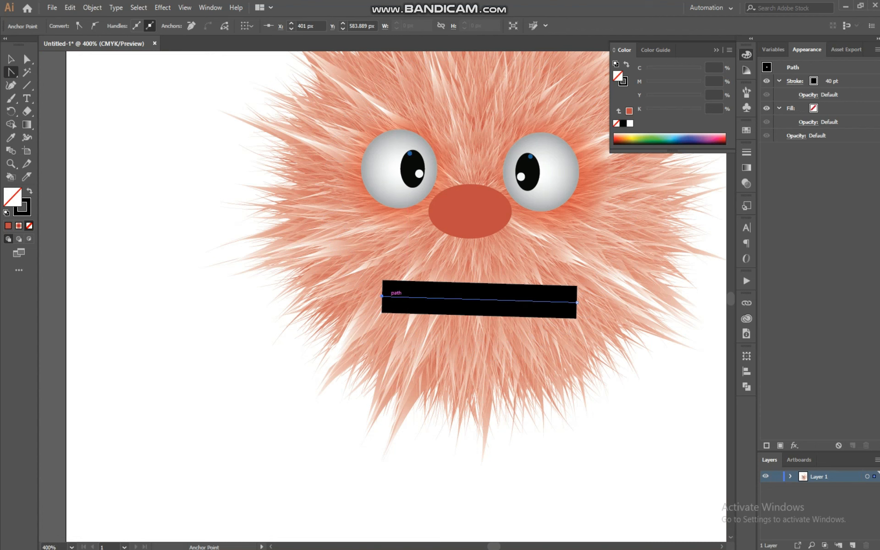
drag(382, 296, 416, 328)
mouse_move(410, 369)
mouse_down()
mouse_move(372, 453)
mouse_move(388, 460)
mouse_up()
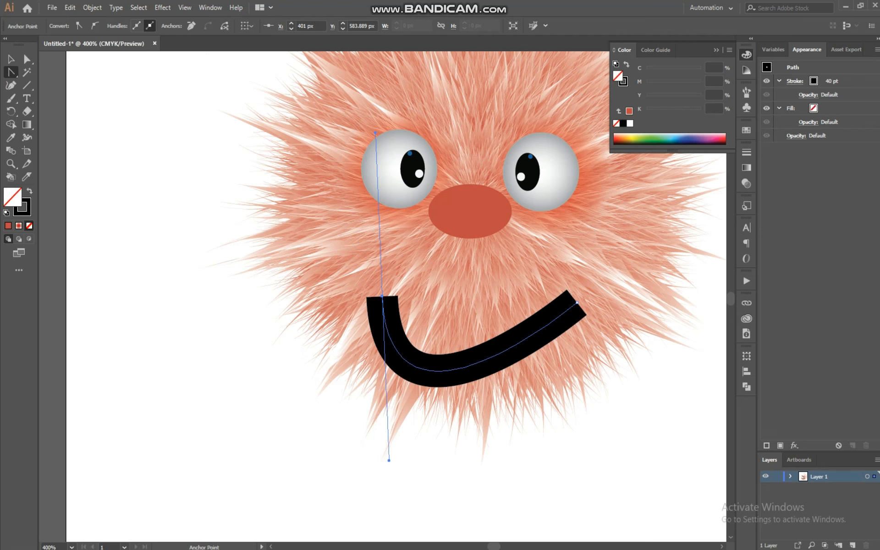
Enlarge the curved mouth from its upper left corner so it extends past the lower part of the fur.
click(11, 59)
mouse_move(577, 370)
mouse_down()
mouse_move(575, 351)
mouse_move(545, 332)
mouse_move(523, 334)
mouse_up()
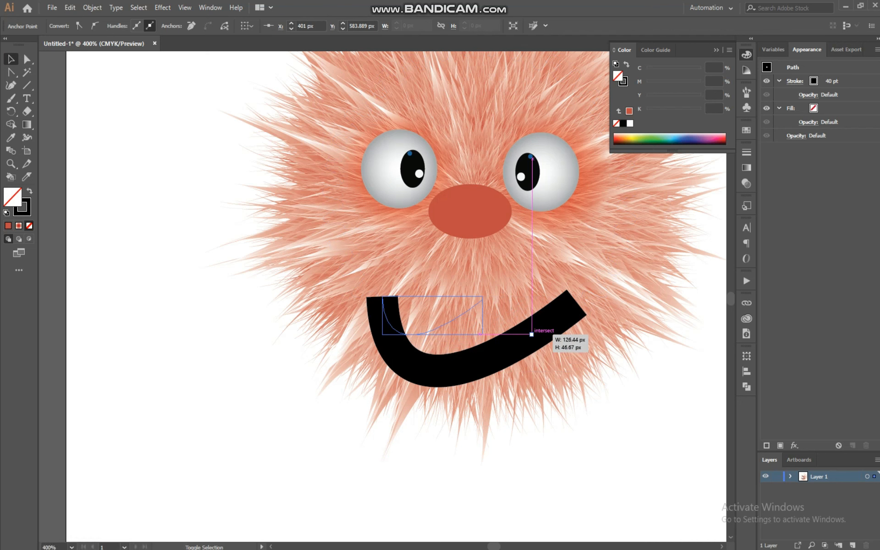
drag(482, 334, 705, 420)
key(space)
drag(614, 259, 611, 259)
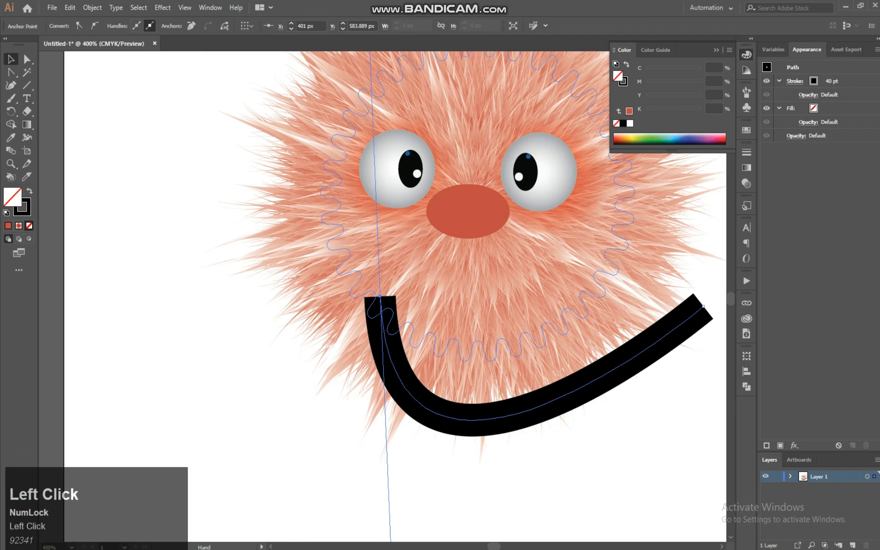
drag(480, 395, 430, 406)
Expand the curved mouth line's fill and stroke into a filled outline shape.
click(92, 7)
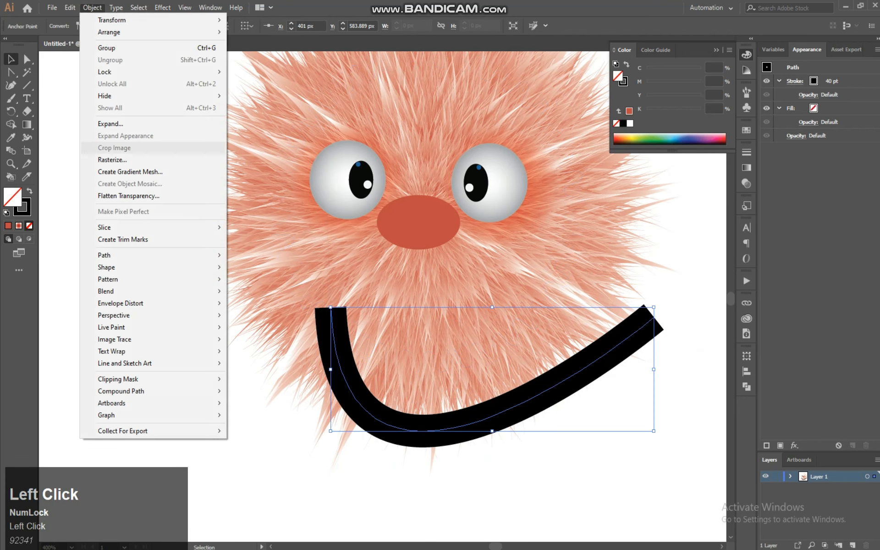
click(110, 124)
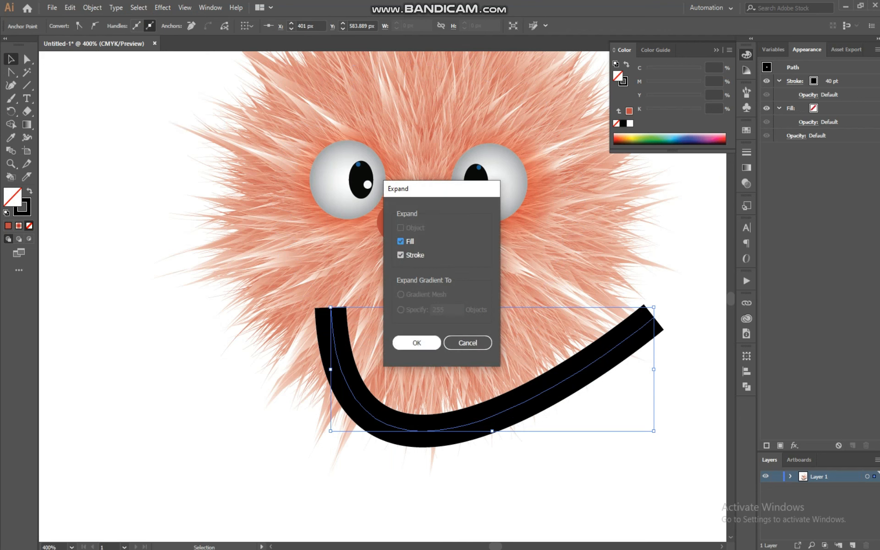
click(417, 343)
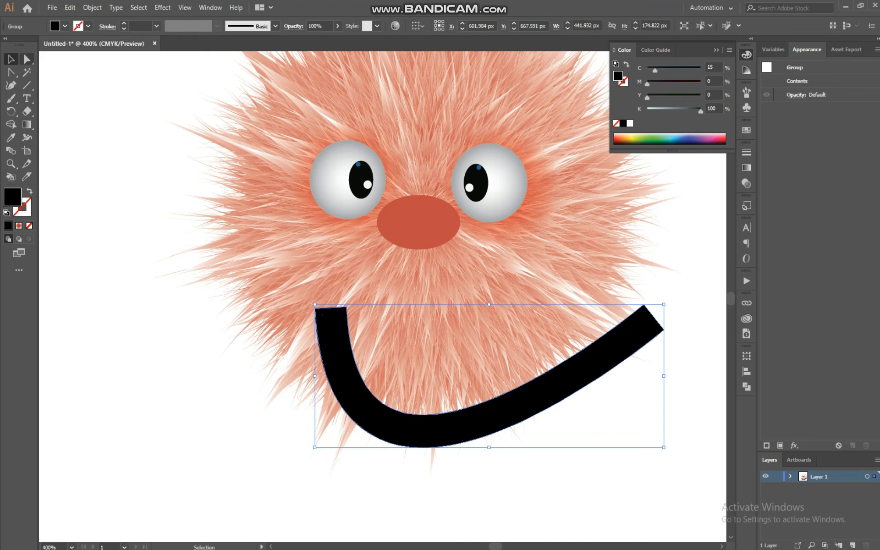
Round both ends of the expanded mouth shape with a 20 px corner radius.
click(27, 58)
drag(323, 315, 332, 323)
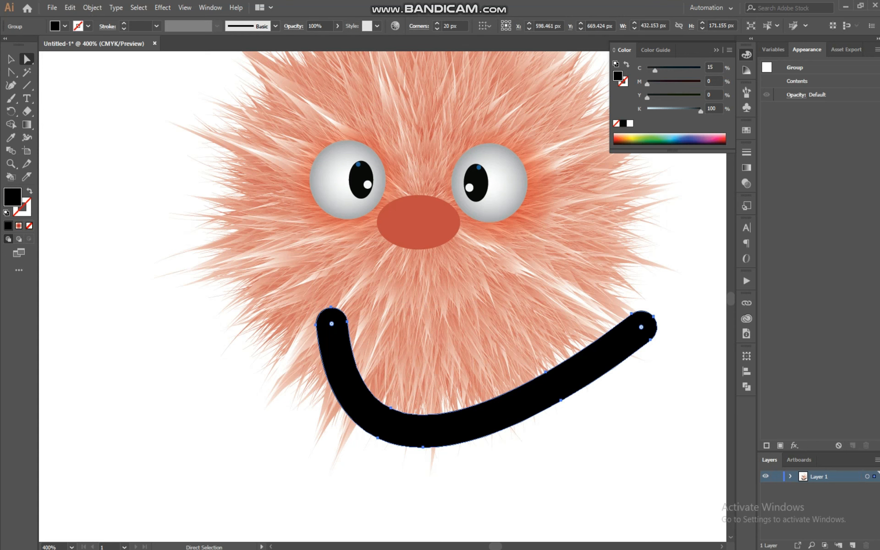
click(11, 58)
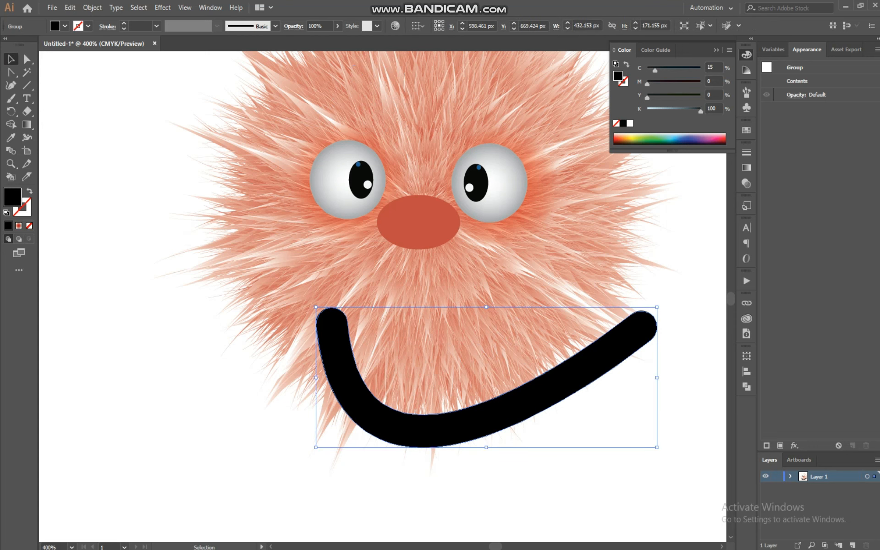
Scale the mouth down to about 257 by 102 px and move it up beneath the nose.
drag(657, 447, 584, 389)
drag(417, 347, 437, 294)
key(space)
drag(437, 295, 384, 345)
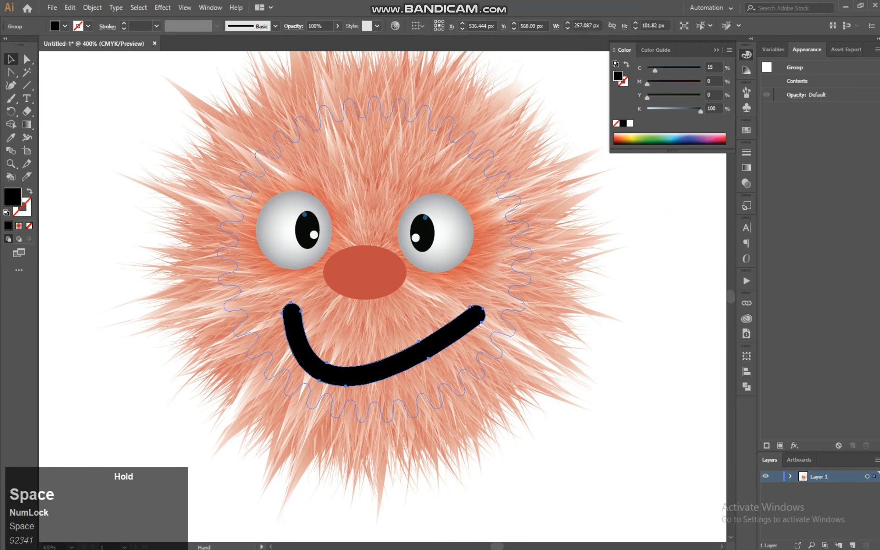
Shift the mouth shape slightly left to about X 528 px so it sits better under the nose.
click(27, 59)
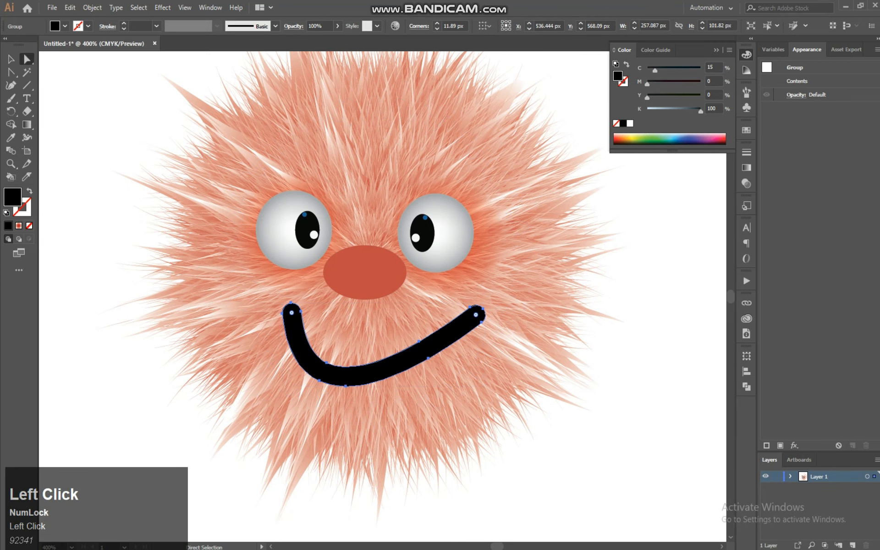
drag(476, 305, 463, 307)
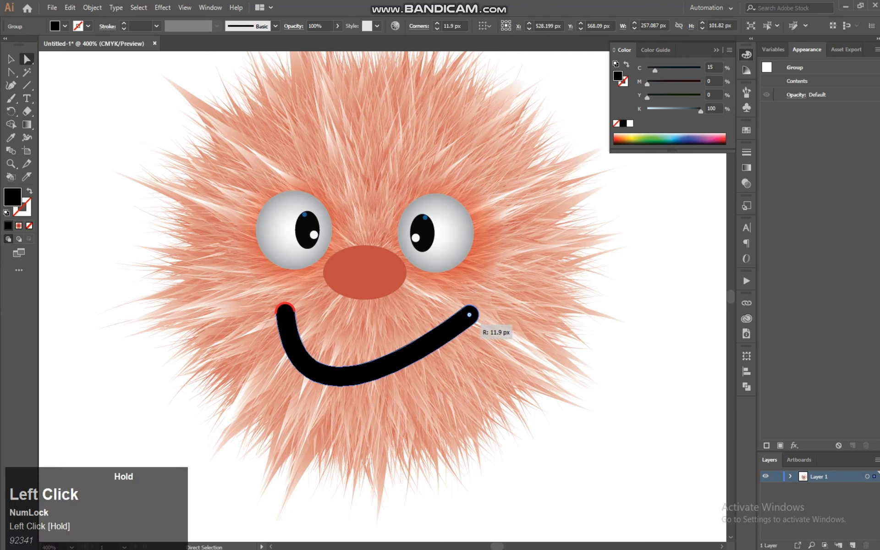
click(11, 59)
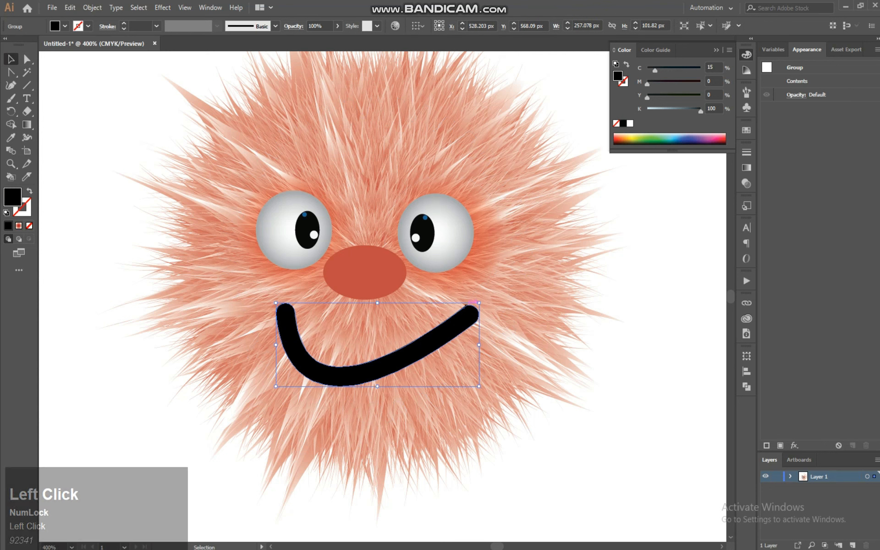
click(370, 261)
key(ctrl+minus)
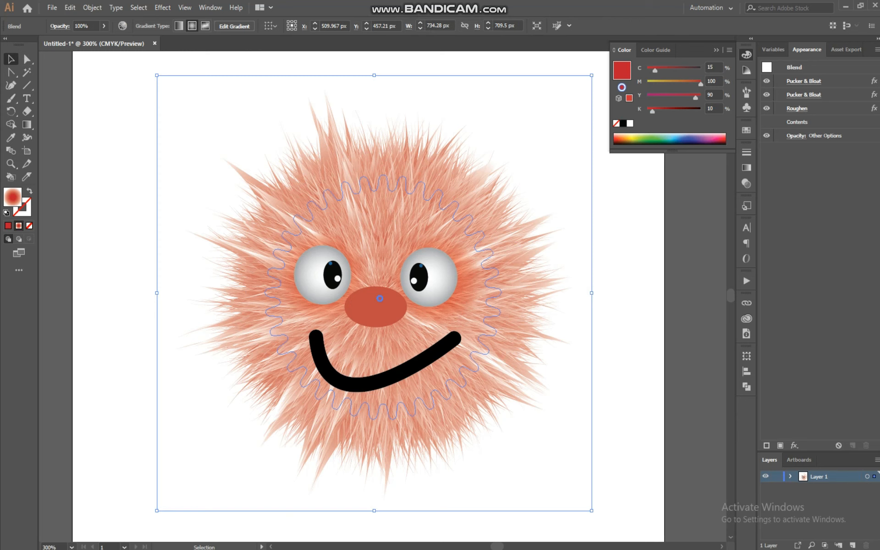
click(778, 549)
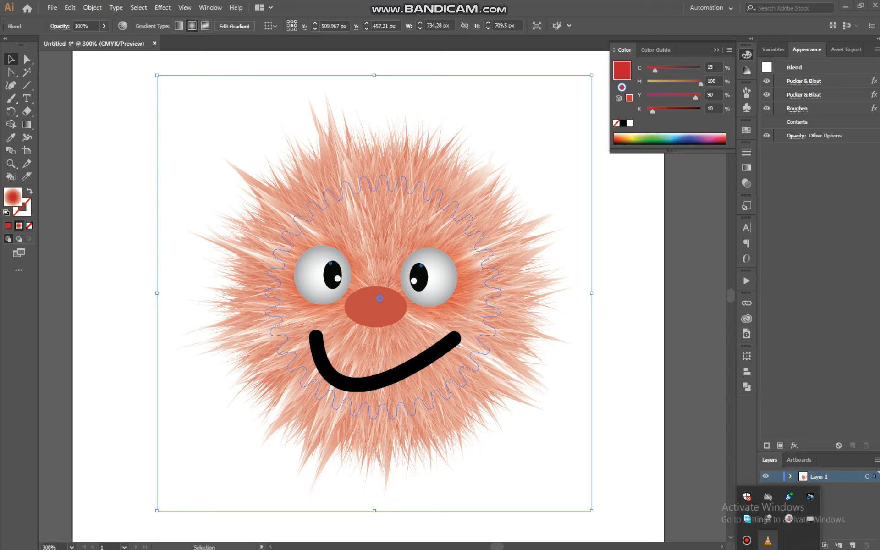
click(747, 540)
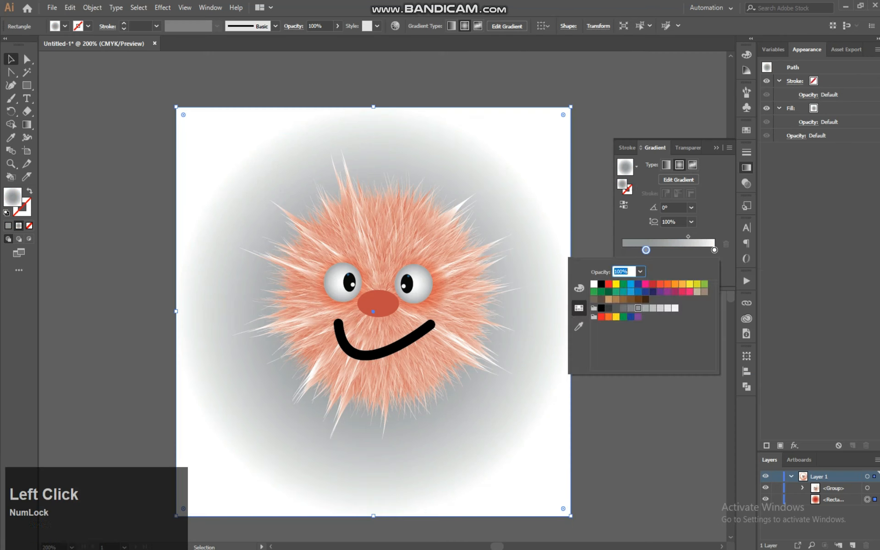
Set the background rectangle's radial gradient to grey in the centre and white at the edges, with its midpoint at 57.82%.
mouse_move(715, 250)
mouse_down()
mouse_move(622, 250)
mouse_move(714, 250)
mouse_up()
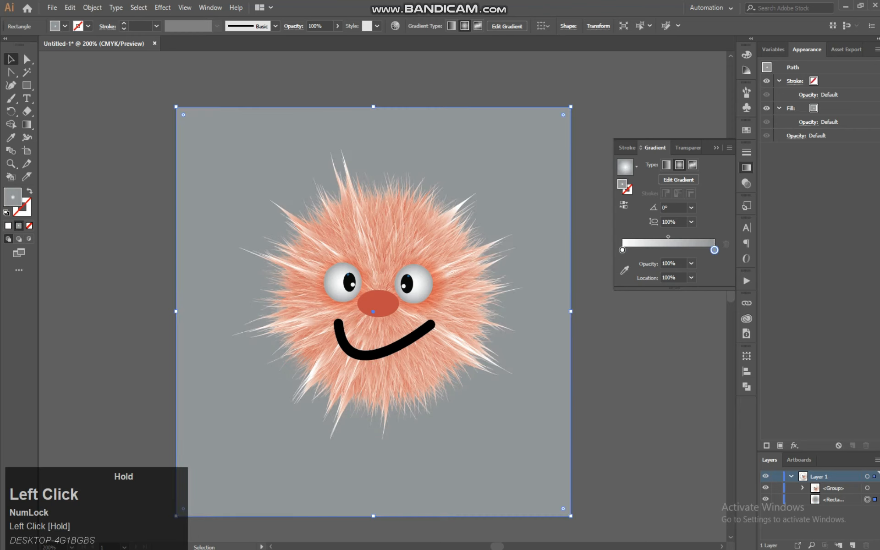
drag(623, 250, 644, 250)
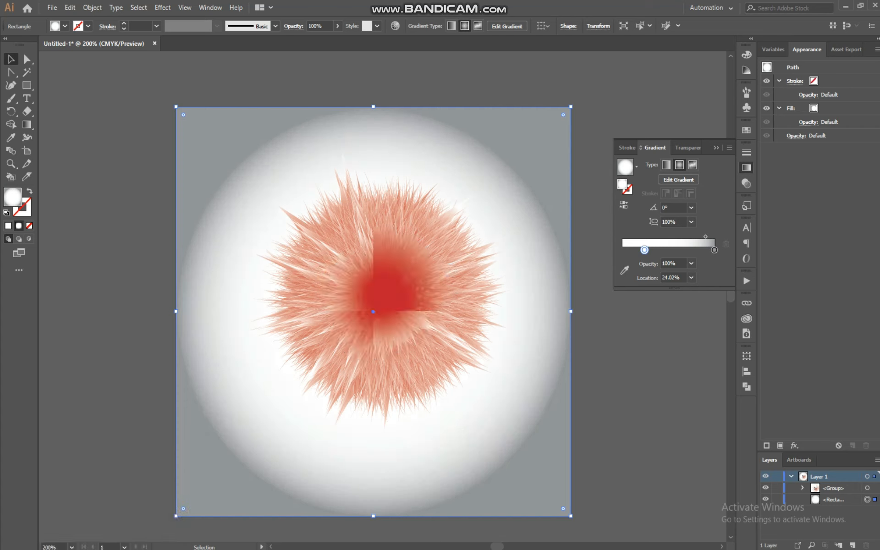
click(710, 250)
mouse_move(711, 250)
mouse_down()
mouse_move(623, 250)
mouse_move(715, 250)
mouse_up()
click(726, 244)
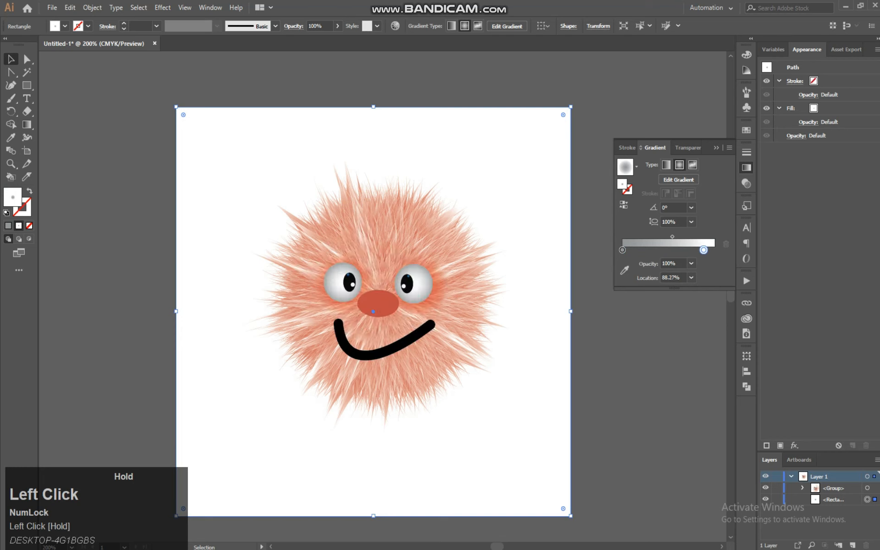
drag(680, 237, 683, 237)
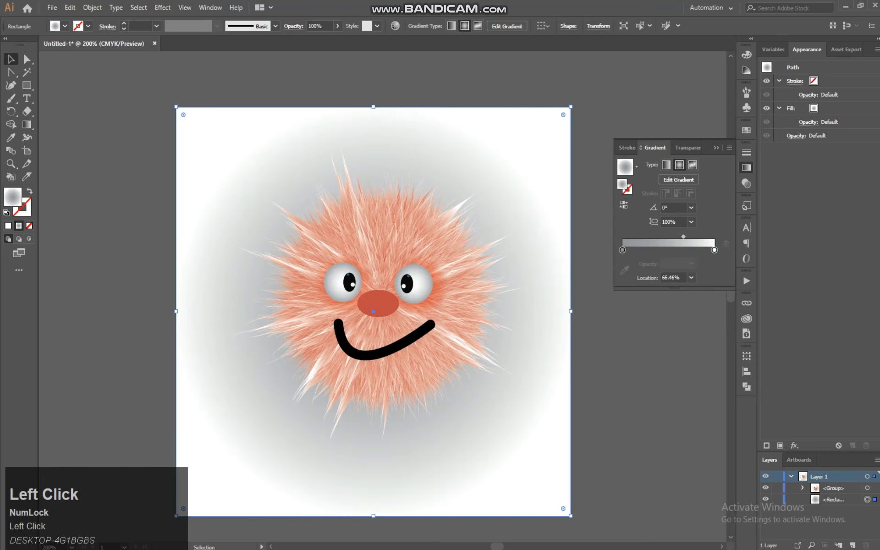
drag(684, 236, 676, 237)
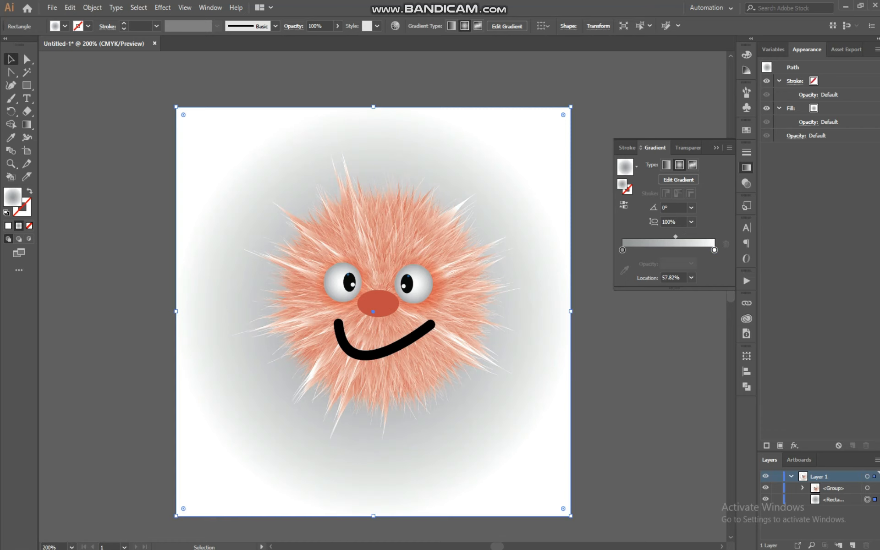
Draw a flat ellipse about 432 by 25 px and place it just below the fur ball.
click(27, 59)
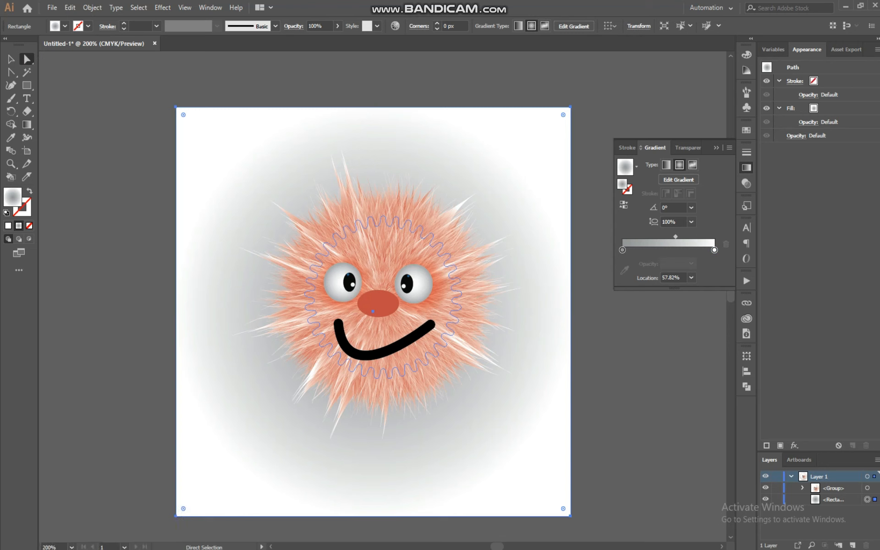
key(space)
right_click(27, 86)
click(68, 98)
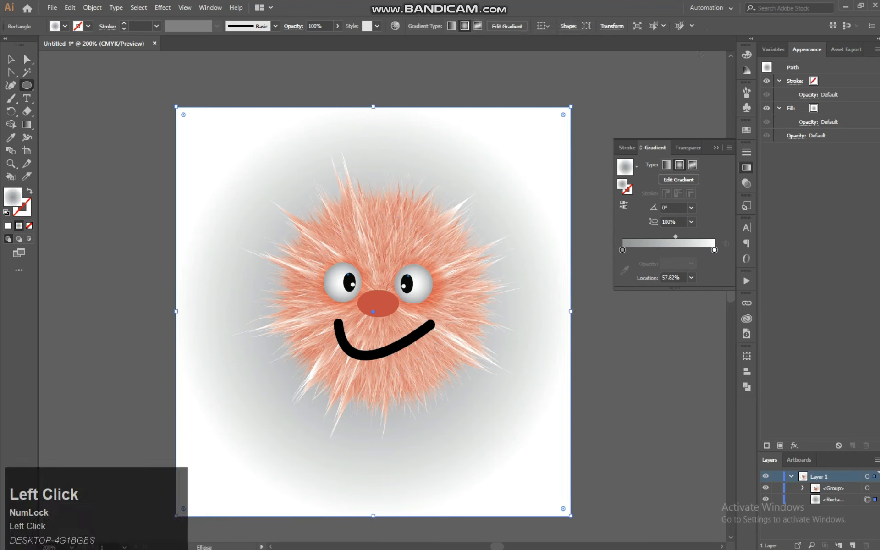
drag(273, 424, 444, 434)
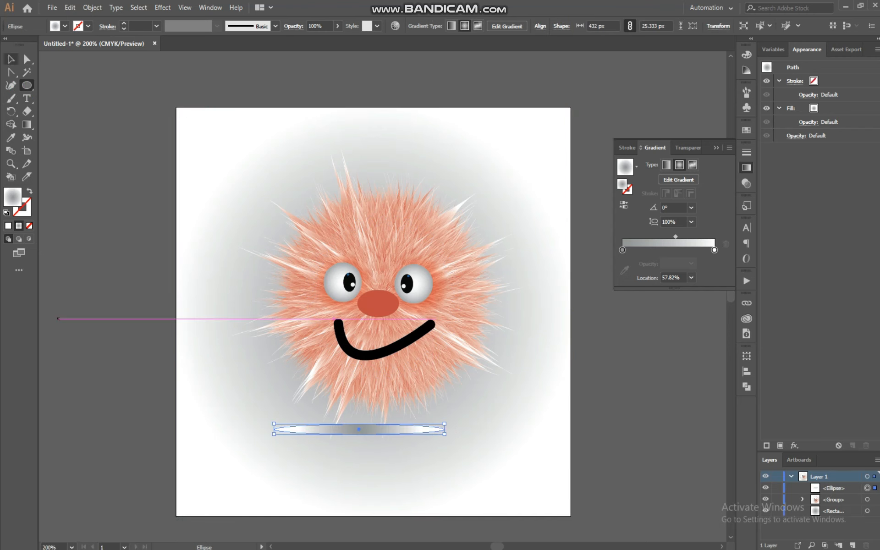
click(11, 59)
drag(275, 429, 313, 452)
drag(460, 452, 440, 455)
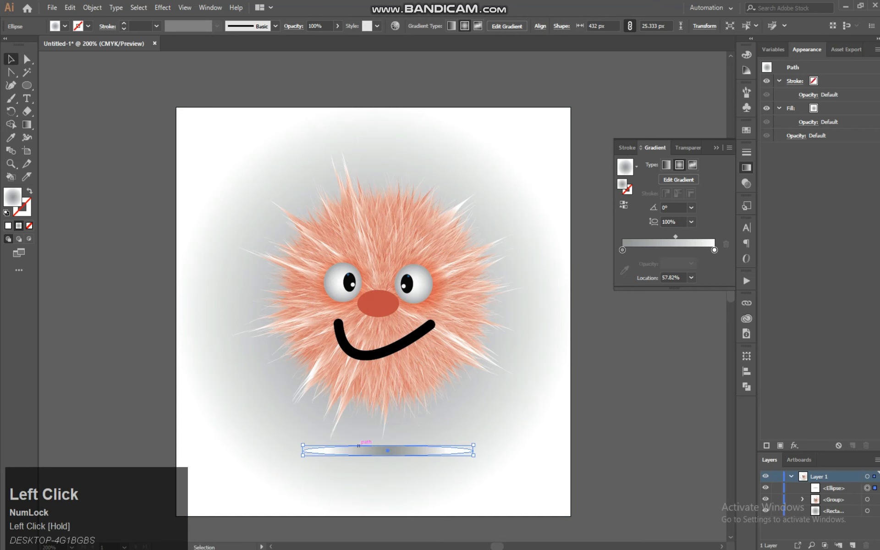
Replace the flat ellipse's gradient with a solid black fill, 000000, and increase its black ink component.
double_click(13, 197)
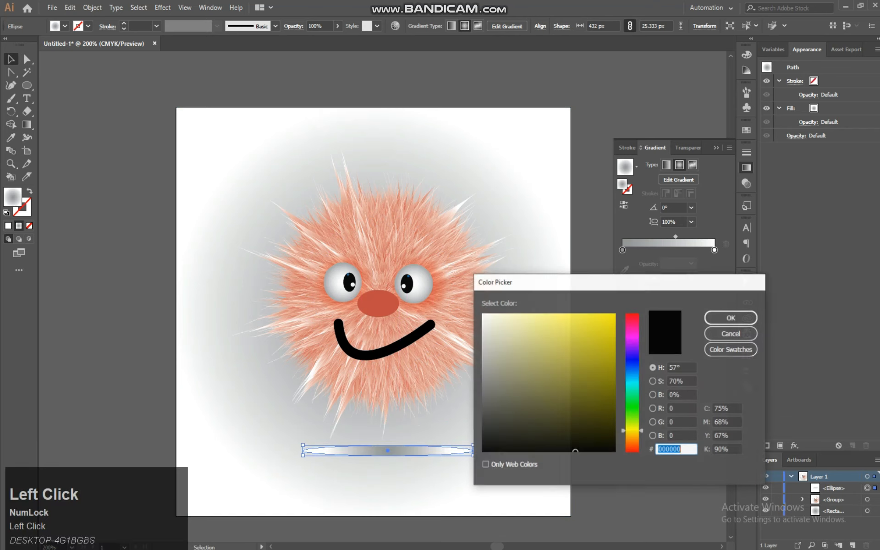
click(731, 333)
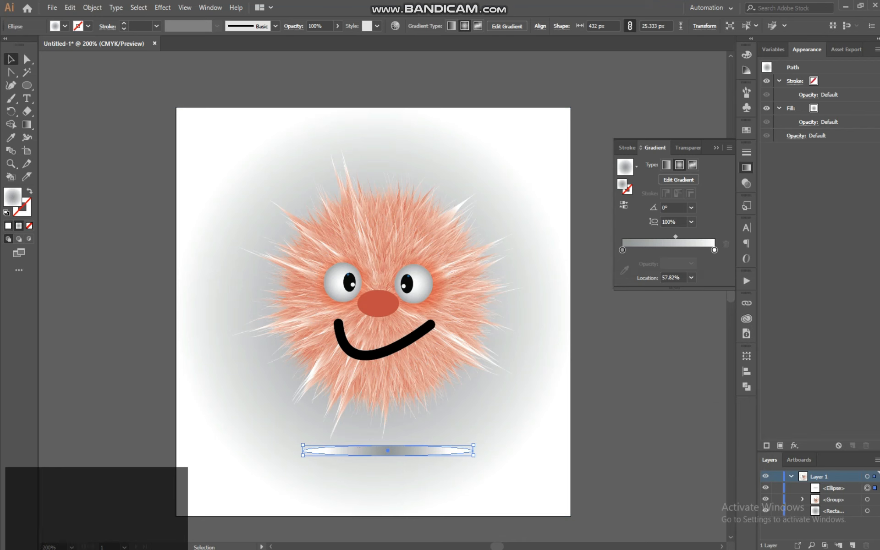
click(8, 226)
double_click(13, 197)
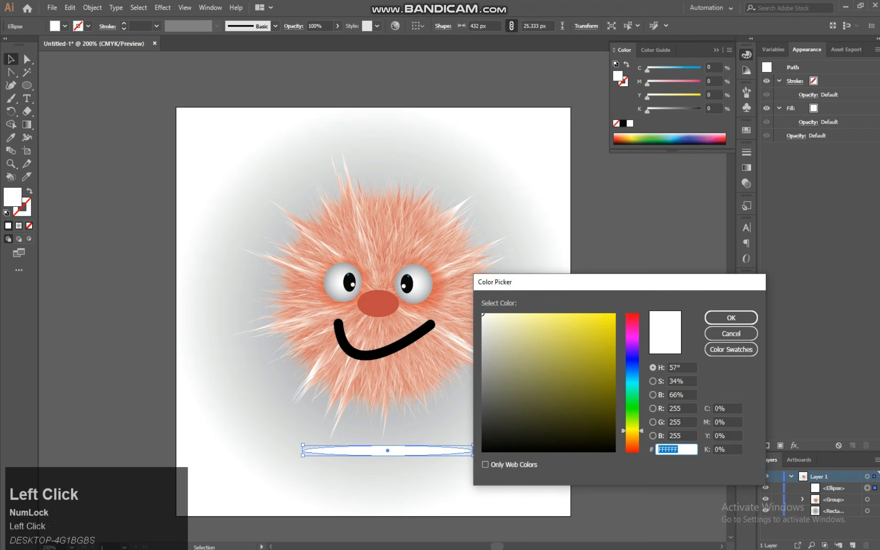
drag(493, 429, 482, 451)
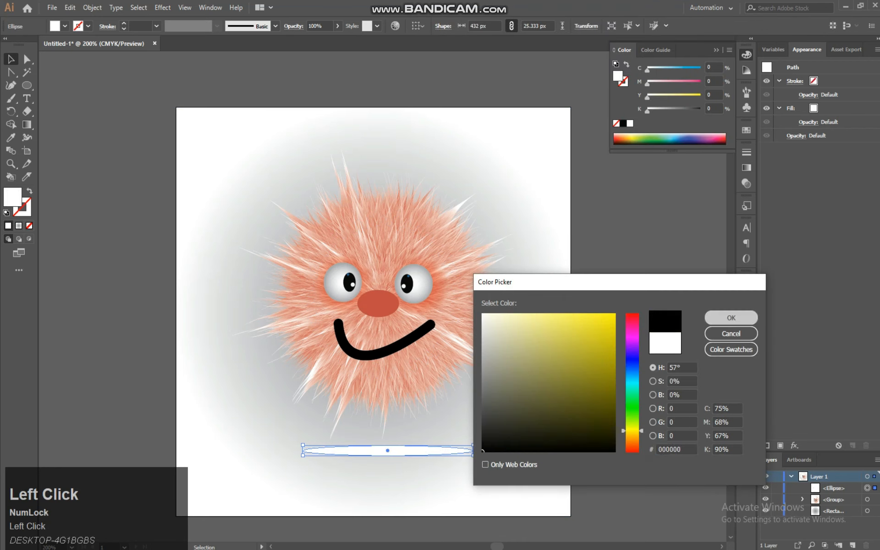
click(731, 318)
mouse_move(695, 111)
mouse_down()
mouse_move(662, 111)
mouse_move(705, 111)
mouse_up()
Set the black ellipse to Multiply at 10% opacity and move it up against the fur ball's lower edge as a shadow.
click(687, 148)
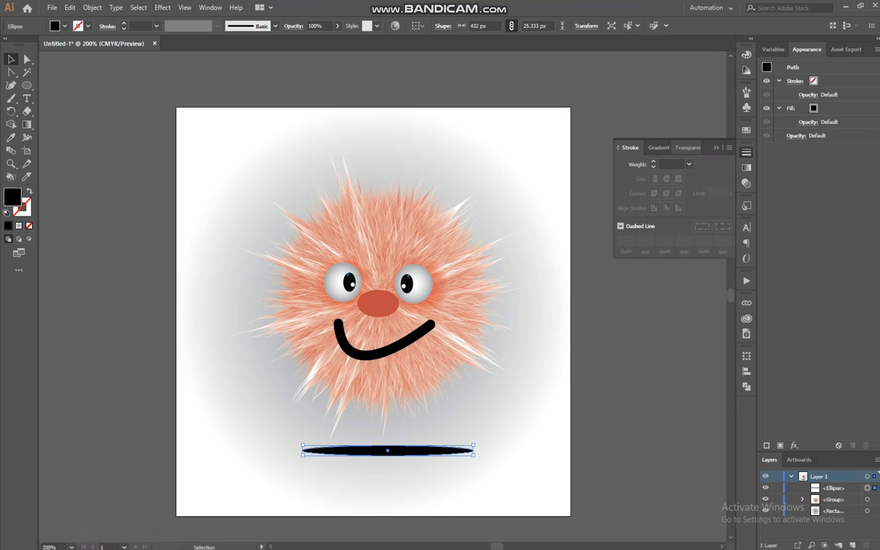
click(640, 164)
click(639, 202)
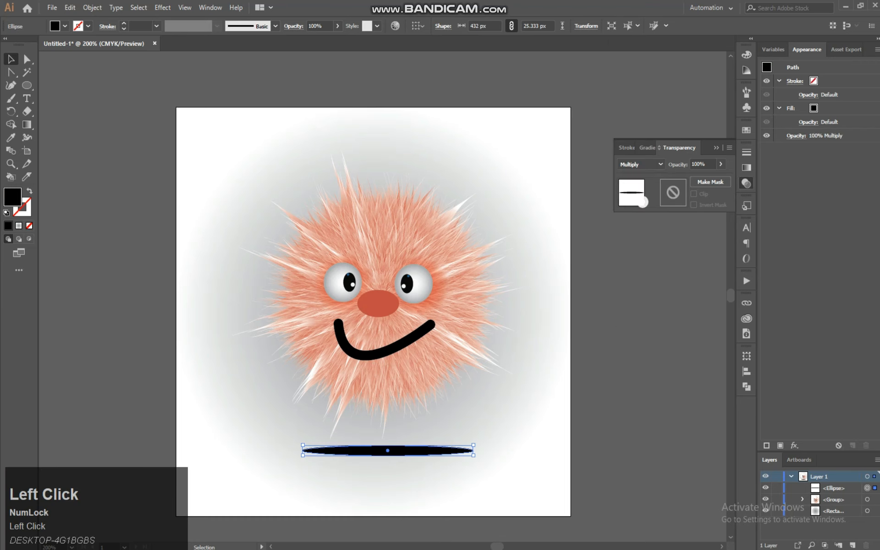
click(721, 163)
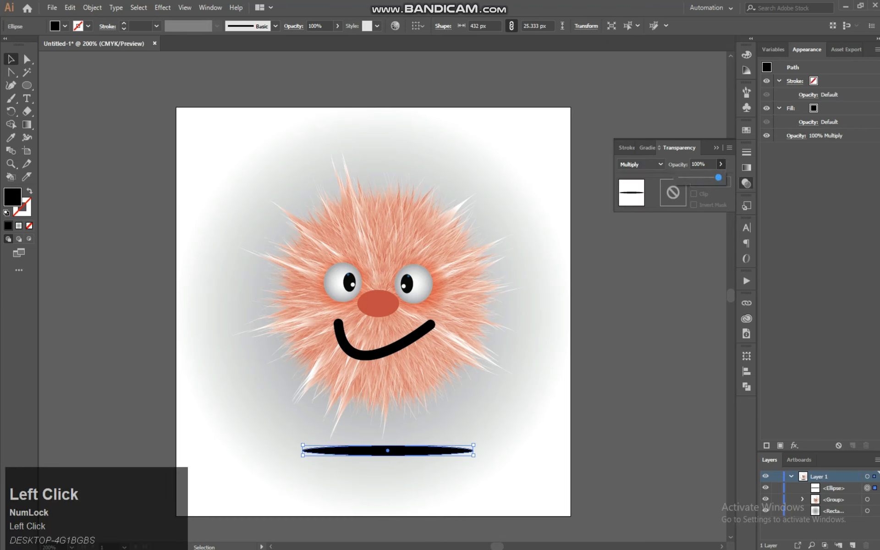
drag(721, 177, 684, 177)
drag(410, 445, 380, 415)
click(506, 405)
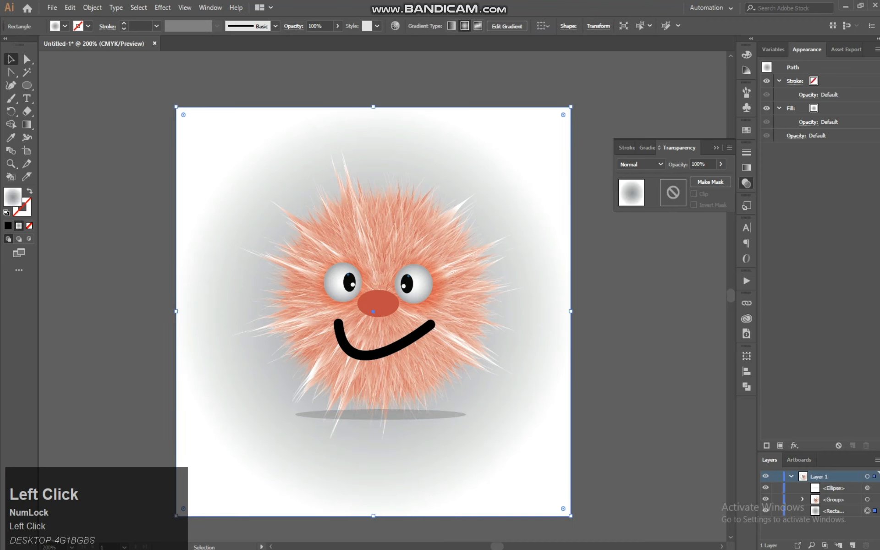
Fill the shadow ellipse with the grey-to-white radial gradient and angle it downward across the ellipse at about -65.6°.
click(427, 414)
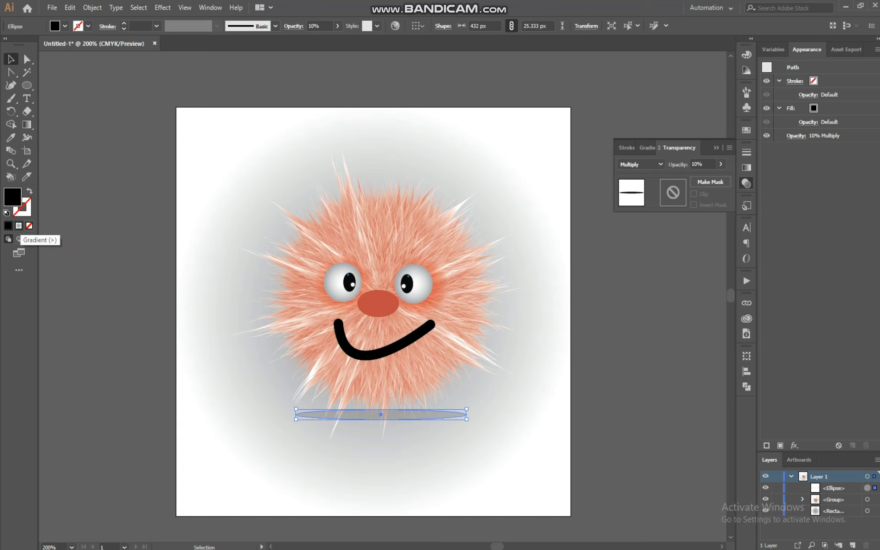
click(18, 238)
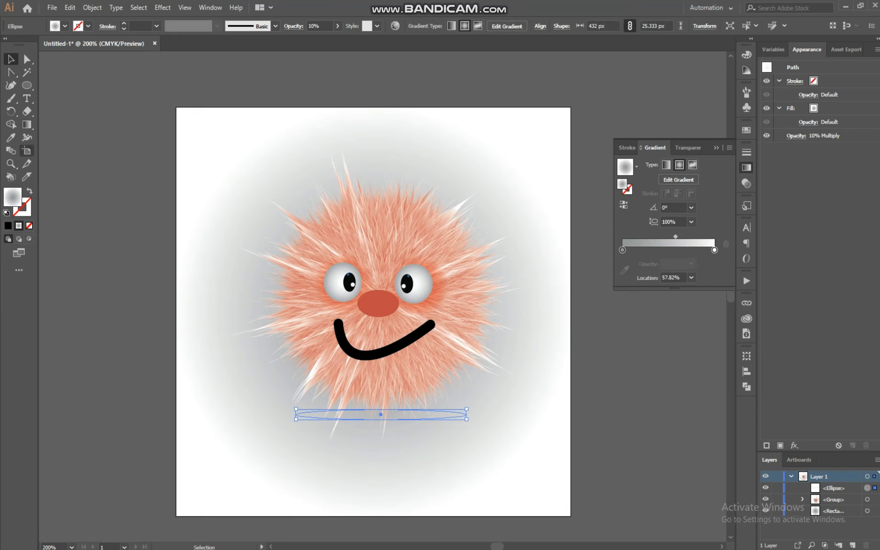
click(27, 124)
drag(365, 377, 400, 457)
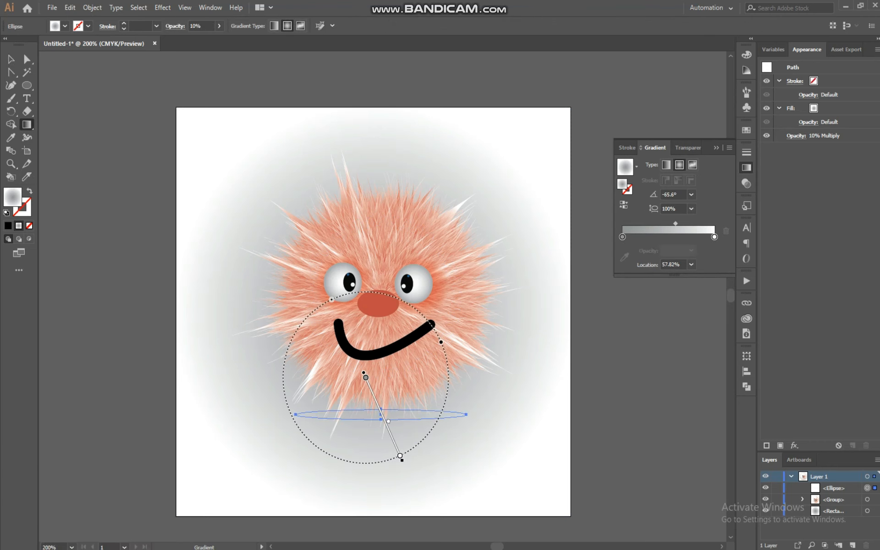
Change the shadow ellipse's gradient to linear and recolour its white stop with the C=0 M=0 Y=0 K=70 grey.
click(666, 165)
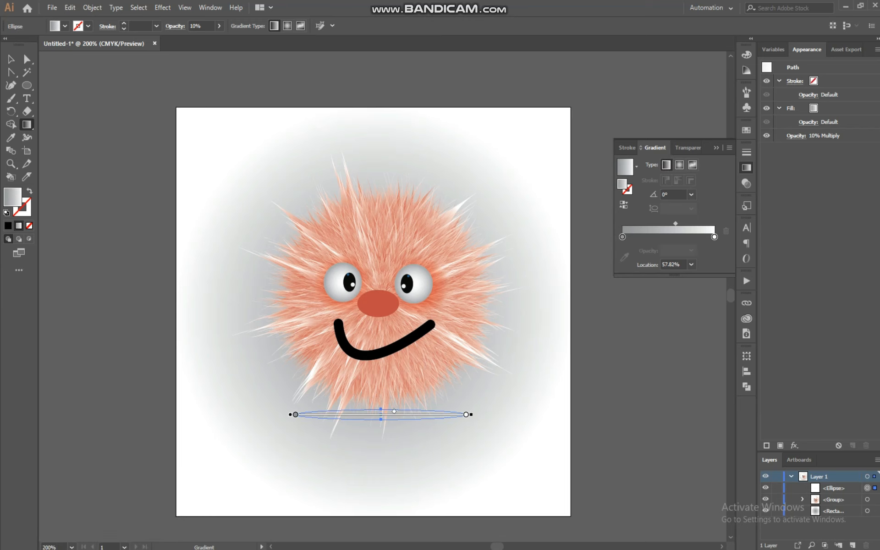
double_click(715, 236)
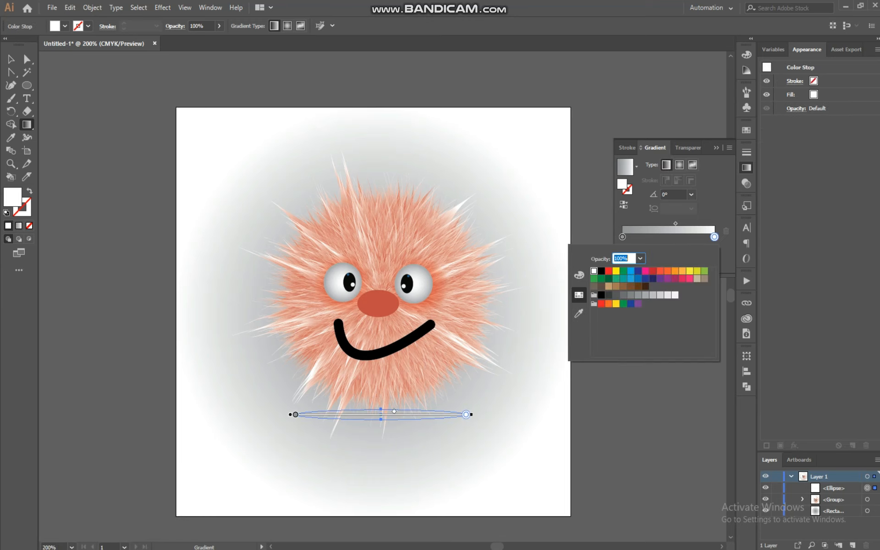
click(624, 295)
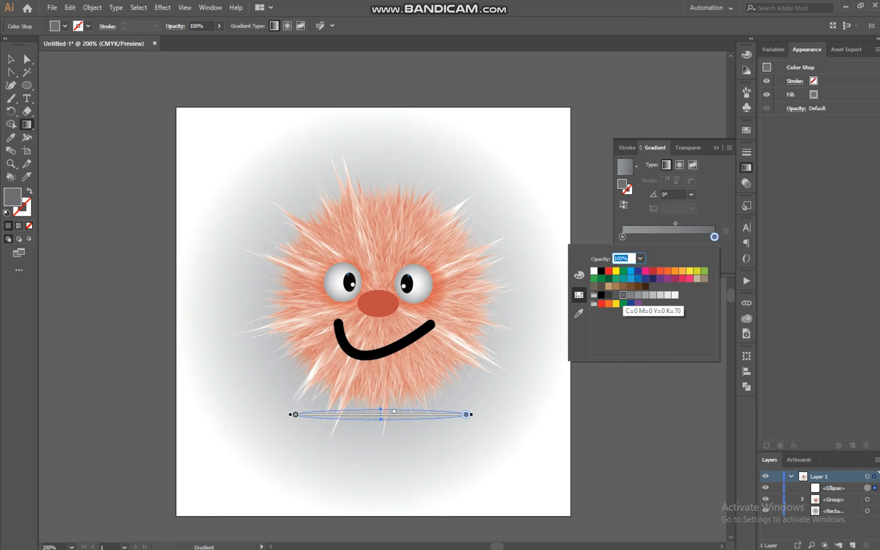
Recolour the shadow gradient's end stop with a grey swatch one shade darker than K=70 and move its lighter stop to about 45%.
click(616, 295)
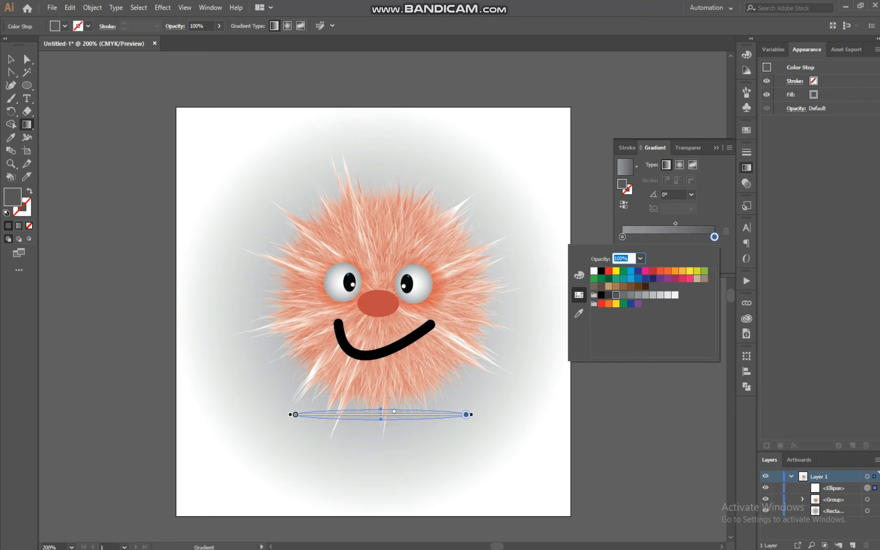
key(Escape)
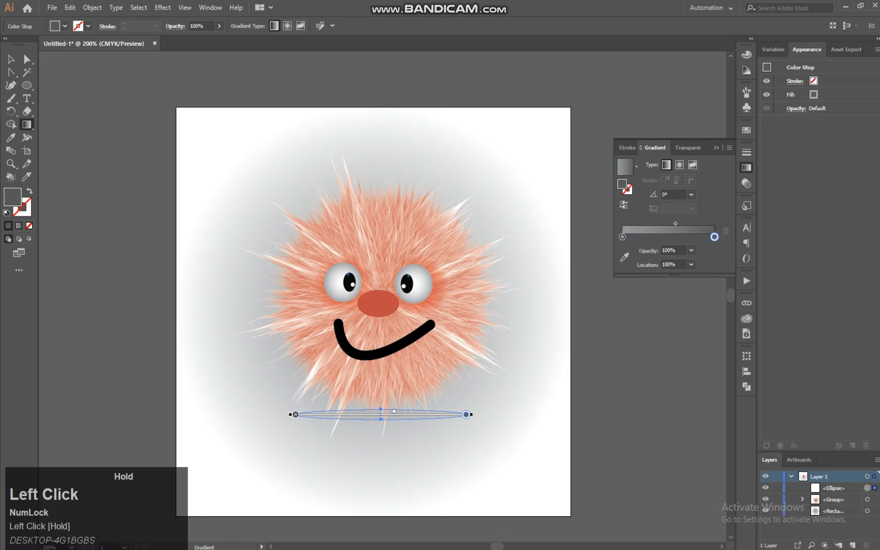
drag(296, 414, 373, 414)
click(373, 415)
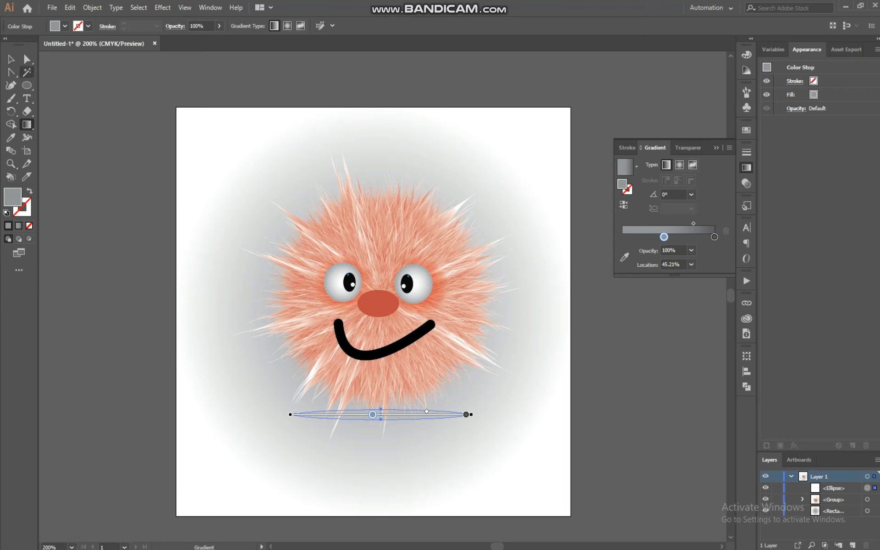
Select the shadow ellipse and move its gradient's lighter stop to about 28%.
click(11, 59)
click(440, 435)
click(381, 414)
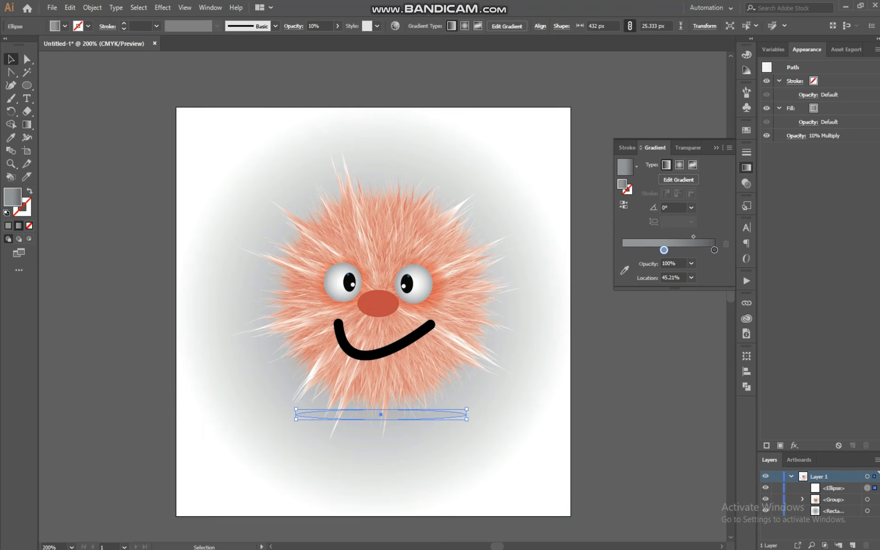
drag(664, 250, 648, 250)
Raise the shadow ellipse's opacity to 100%, keeping the Multiply blend mode.
key(ctrl+equal)
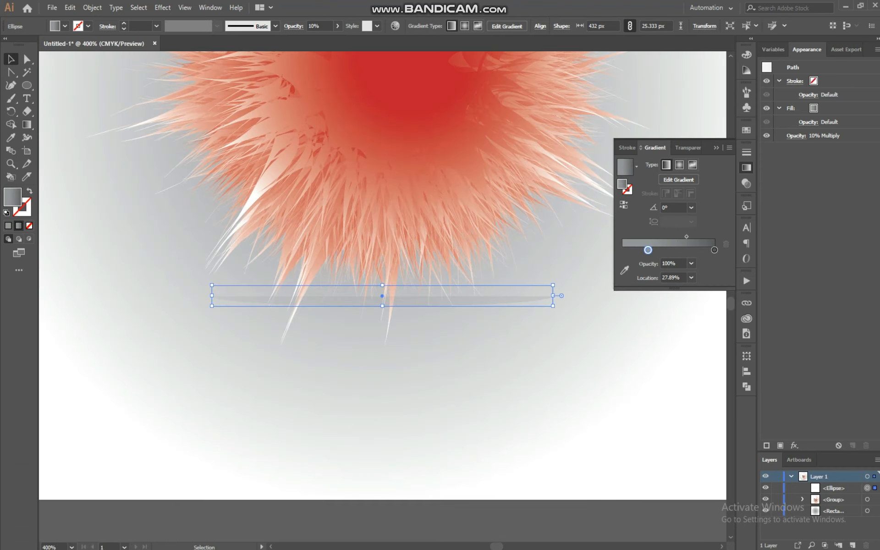
click(687, 147)
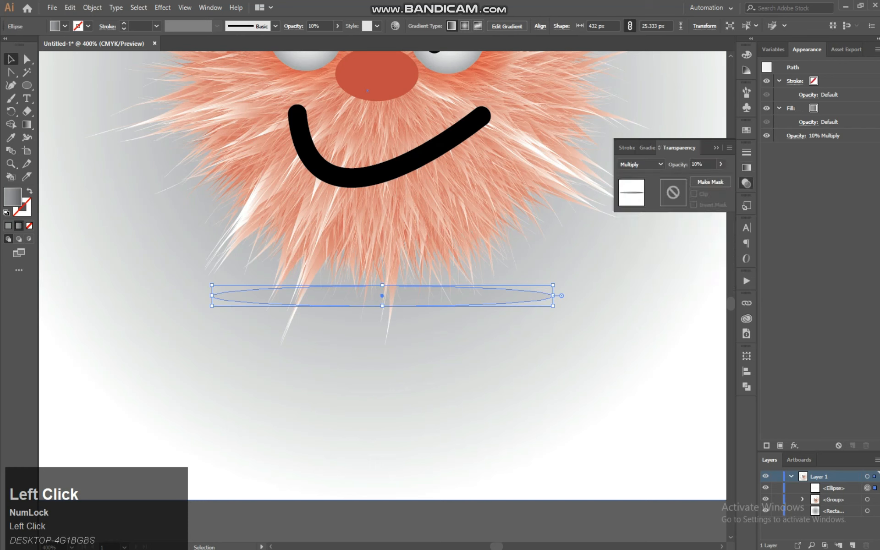
click(721, 164)
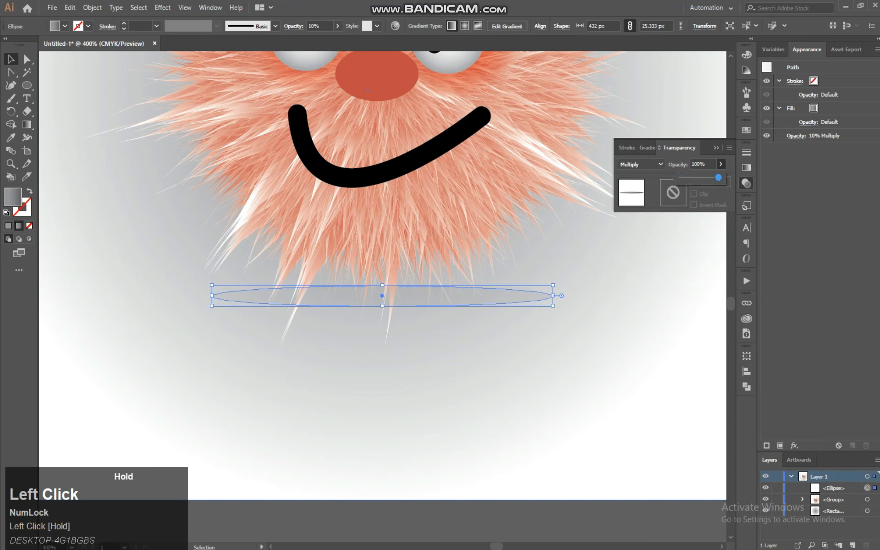
drag(719, 177, 719, 177)
click(640, 164)
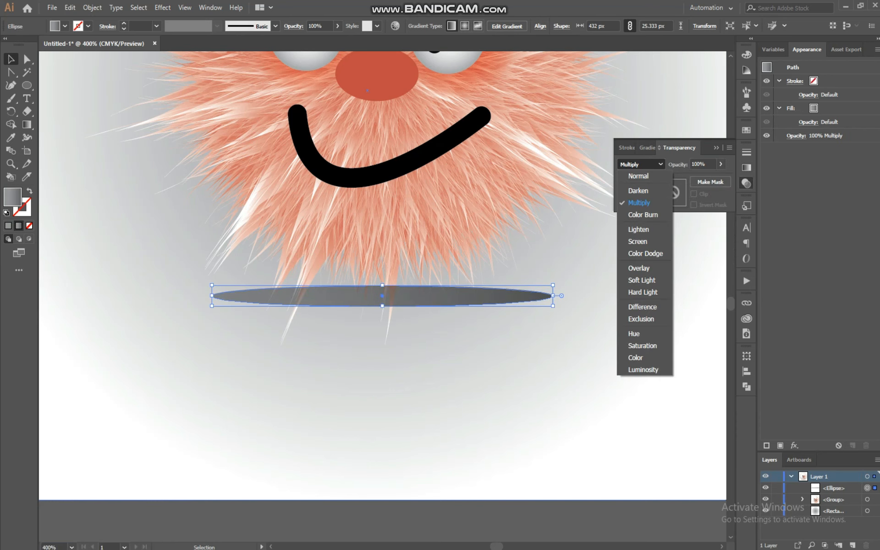
click(259, 385)
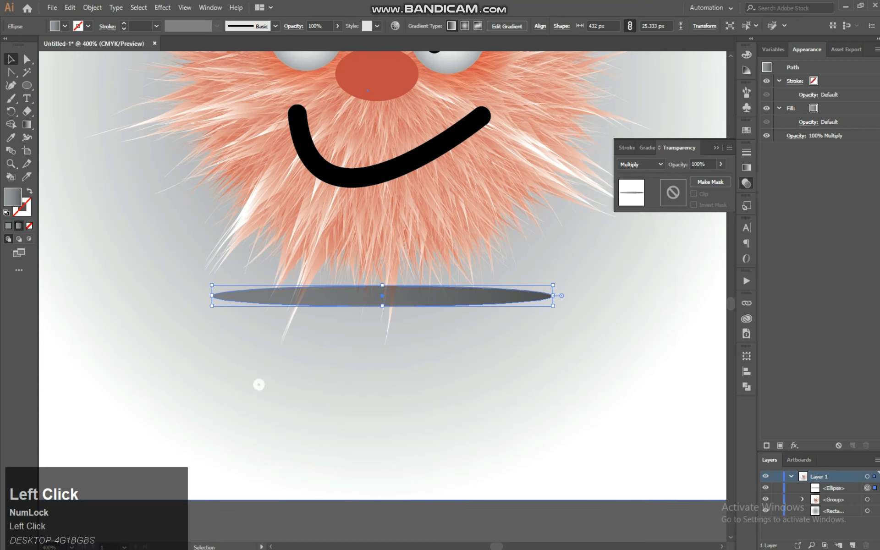
key(t)
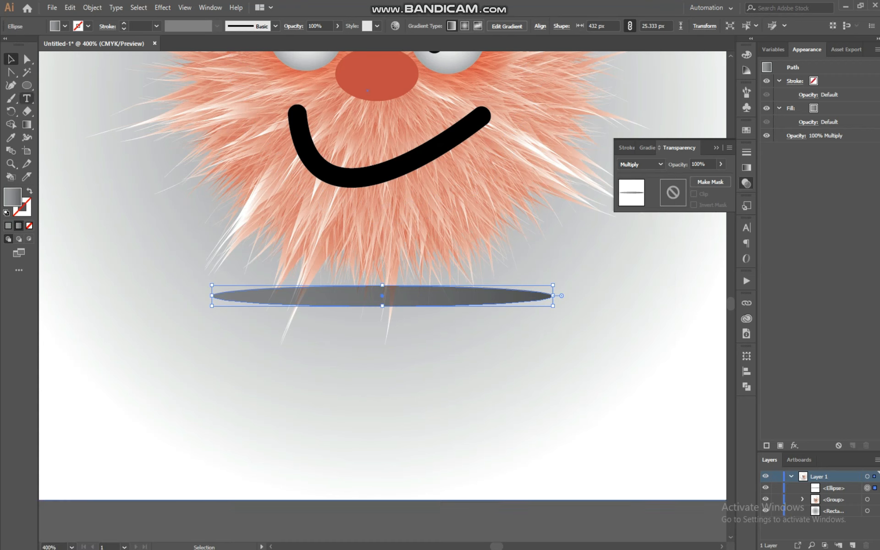
Angle the shadow ellipse's linear gradient steeply downward at about -68.9° and move its lighter stop to about 83.5%.
click(29, 127)
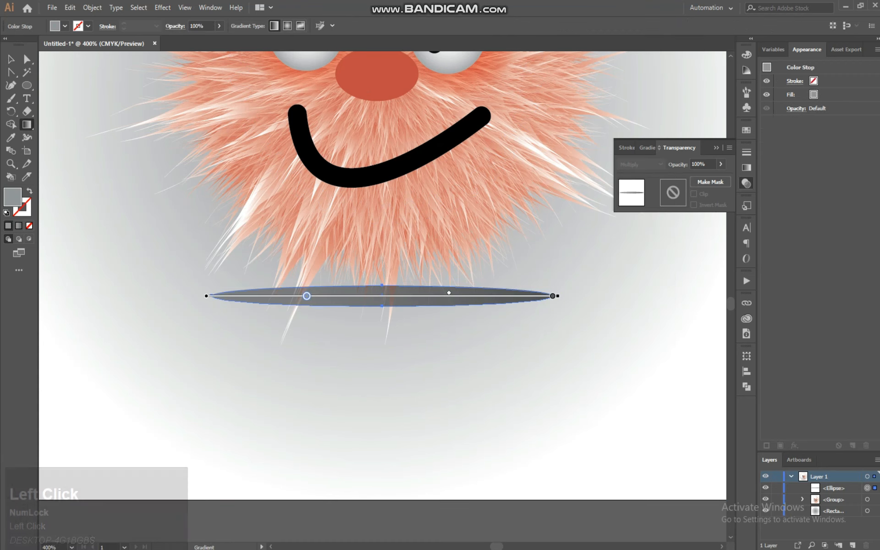
drag(306, 296, 341, 296)
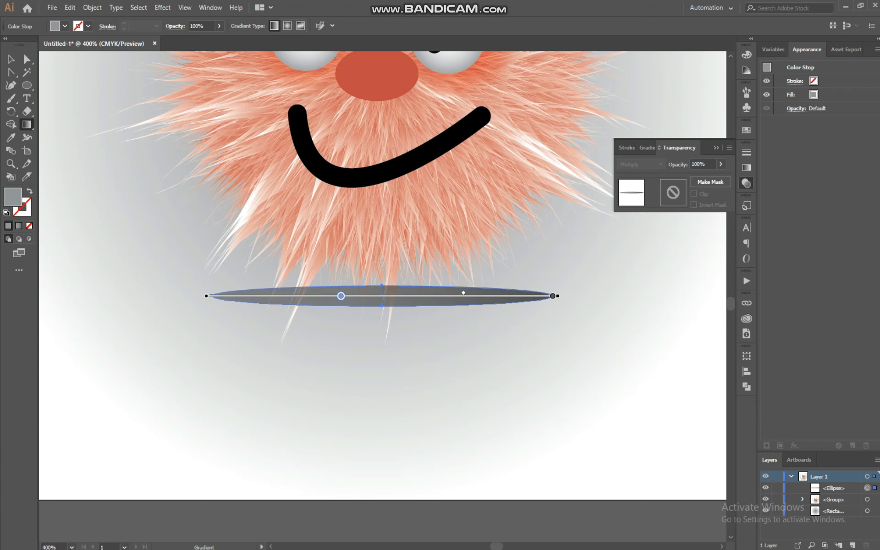
click(647, 147)
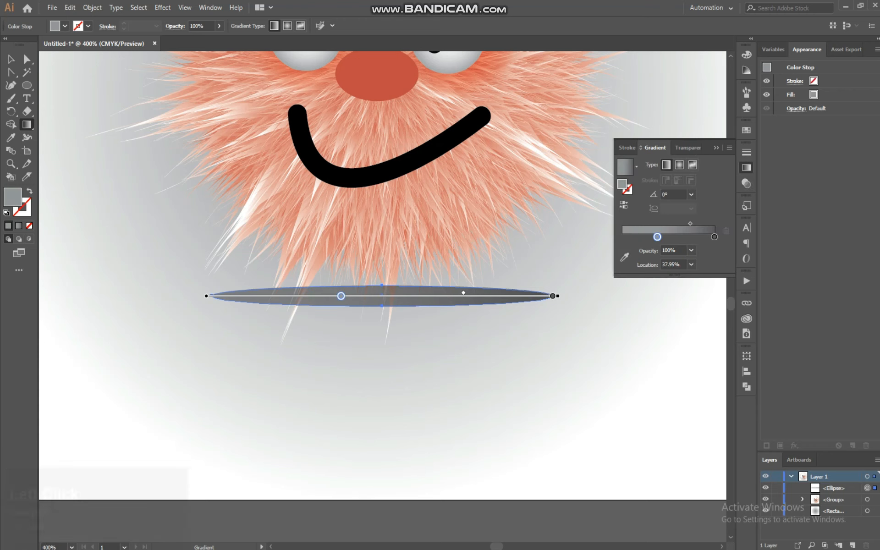
mouse_move(354, 246)
mouse_down()
mouse_move(399, 365)
mouse_move(407, 366)
mouse_up()
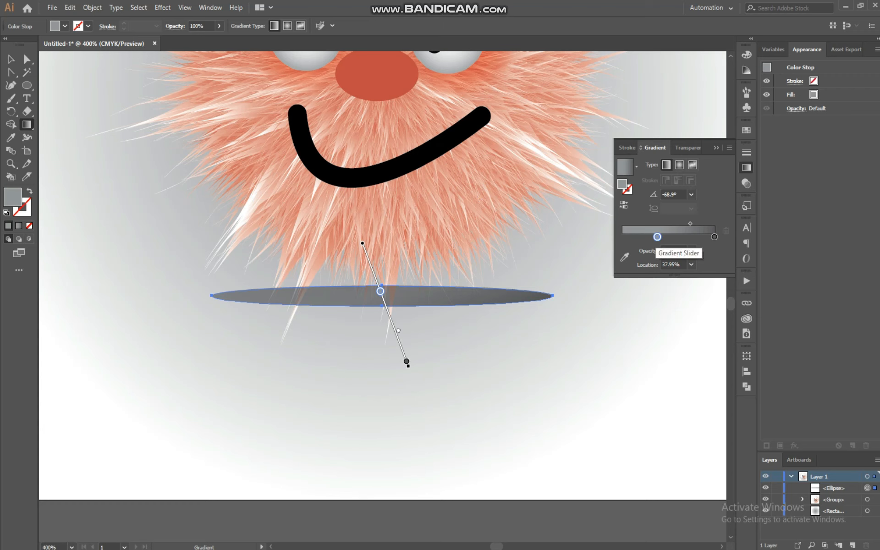
drag(657, 237, 649, 236)
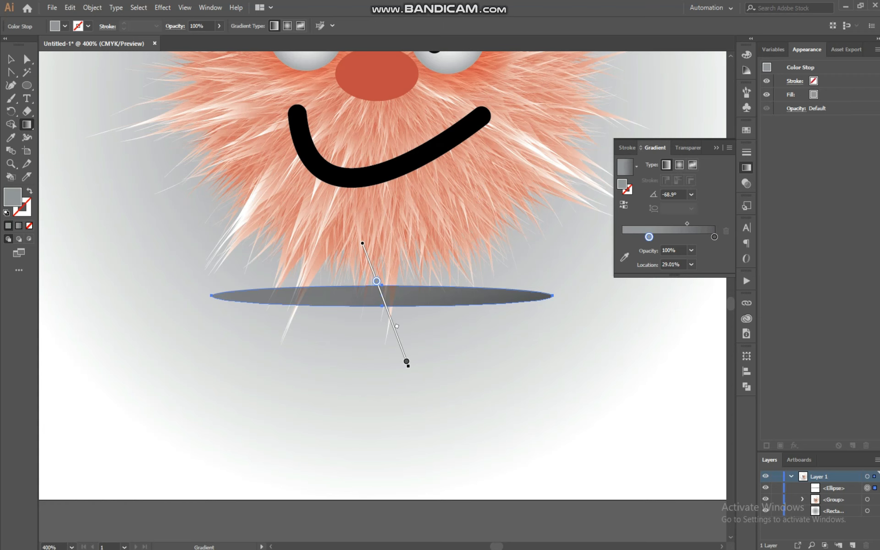
mouse_move(376, 281)
mouse_down()
mouse_move(403, 362)
mouse_move(399, 344)
mouse_up()
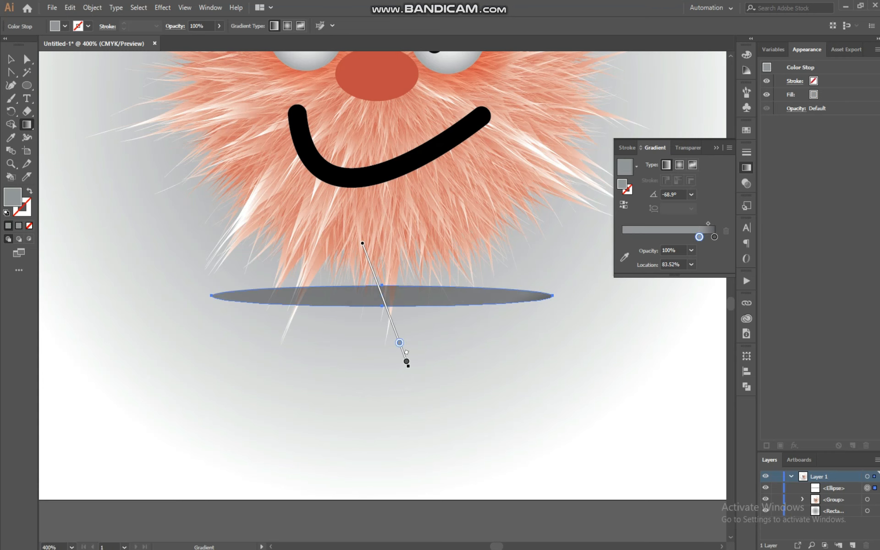
Examine the shadow under the fur ball within the whole artwork, then reselect the shadow ellipse.
click(11, 59)
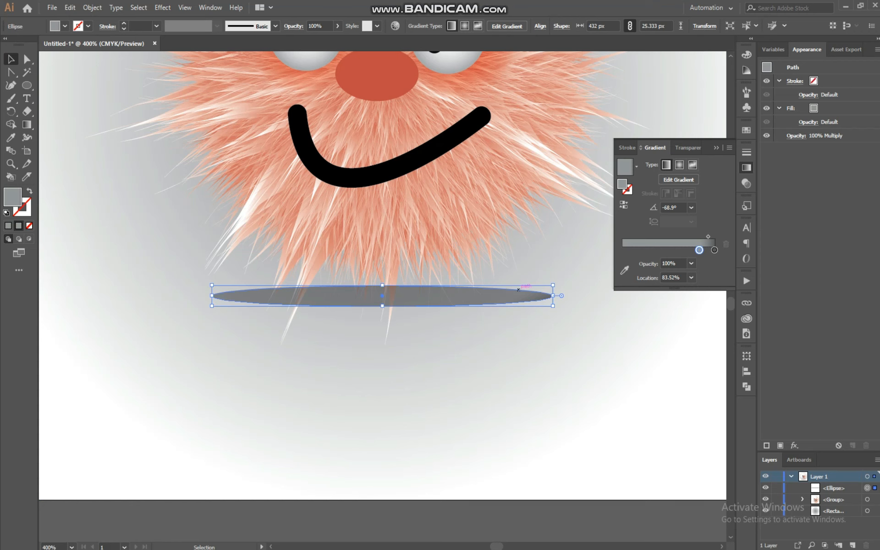
key(ctrl)
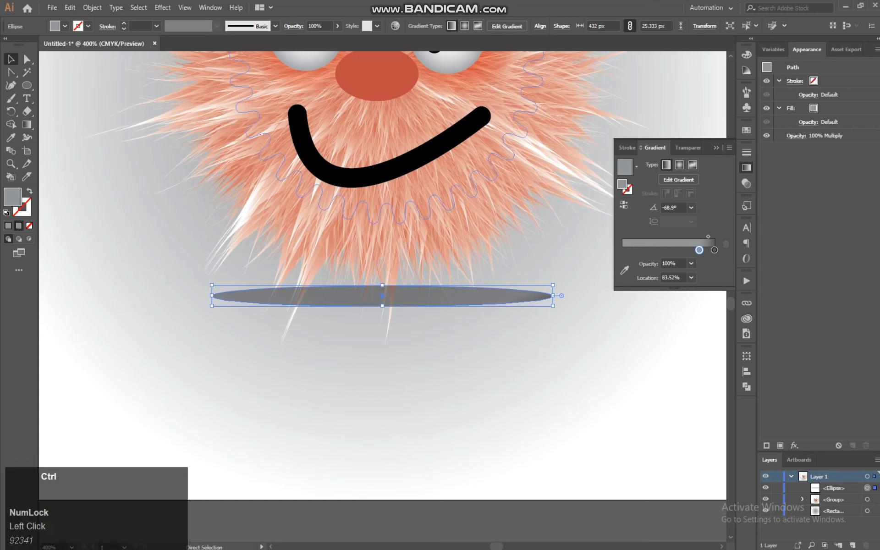
key(ctrl+minus)
key(ctrl+minus)
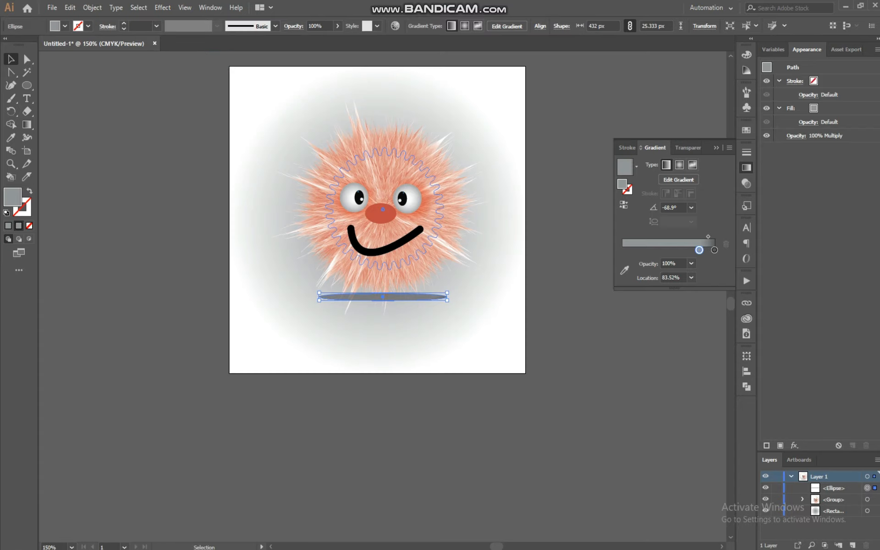
click(477, 312)
key(space)
drag(377, 220, 368, 290)
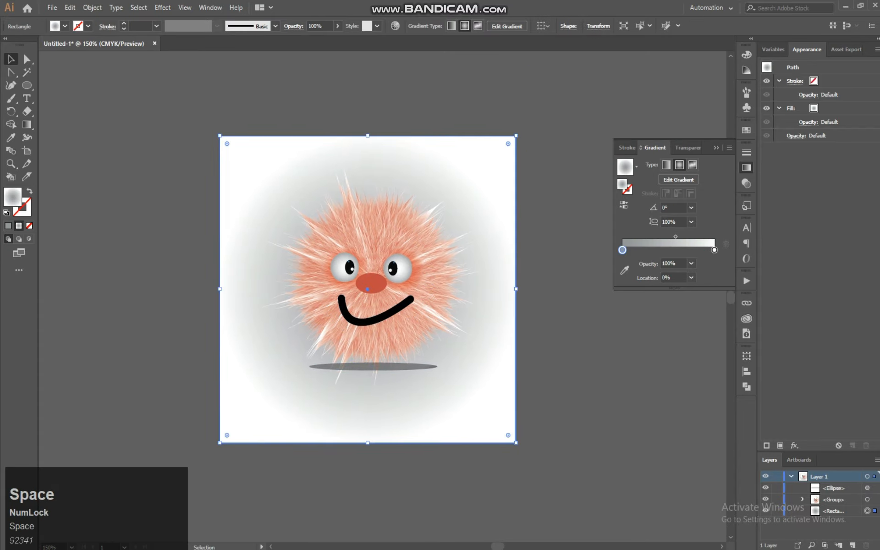
click(374, 367)
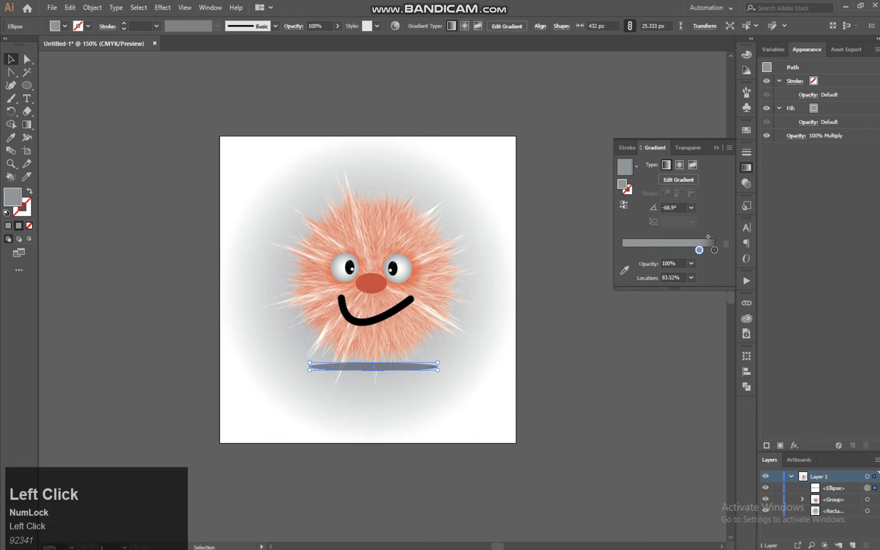